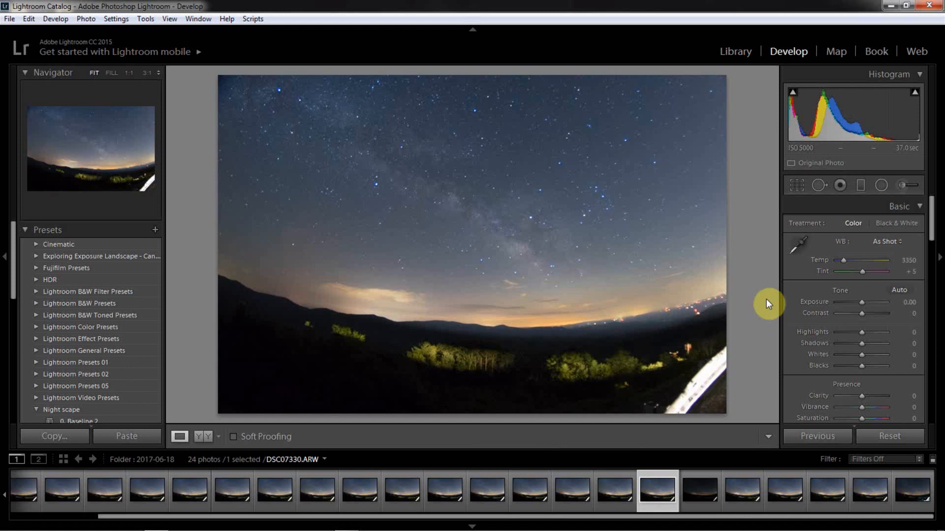
Step: Set the camera calibration profile of the selected night-sky photo to Camera Landscape
left_click_drag(930, 232, 940, 407)
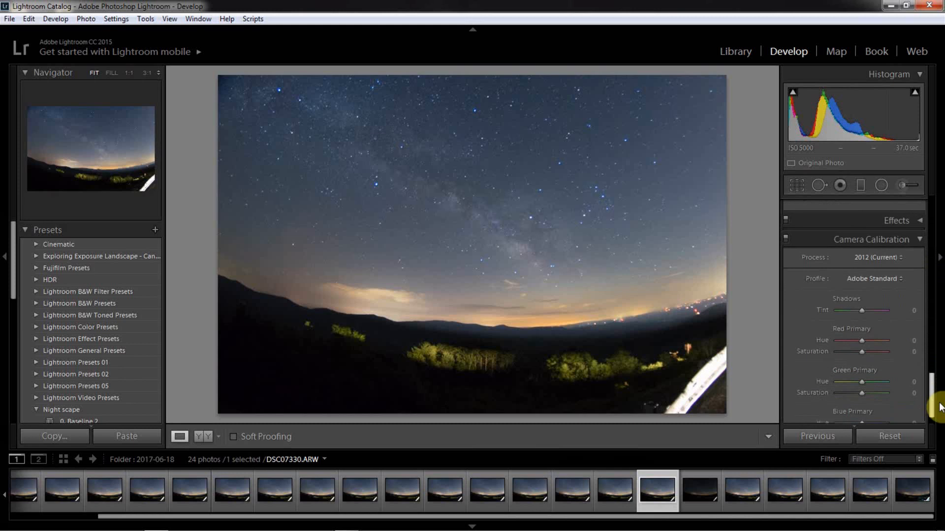
left_click(898, 280)
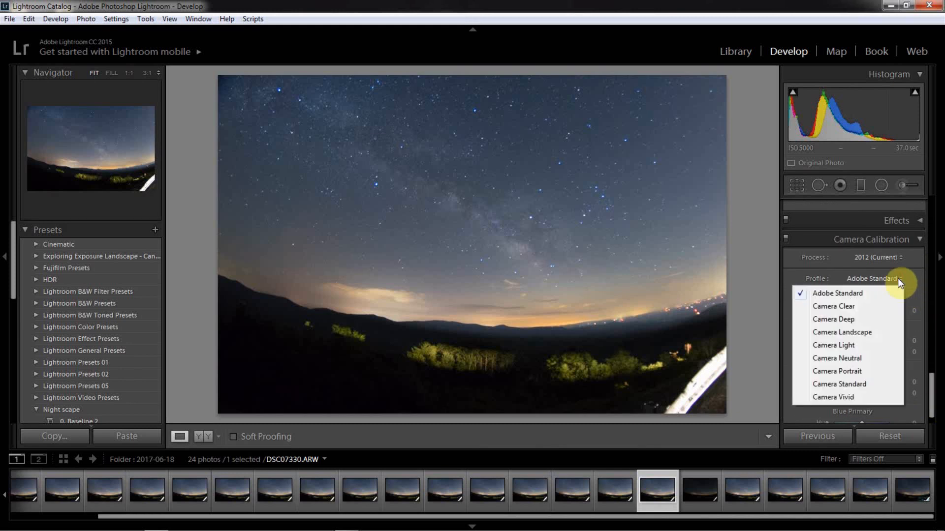
left_click(861, 334)
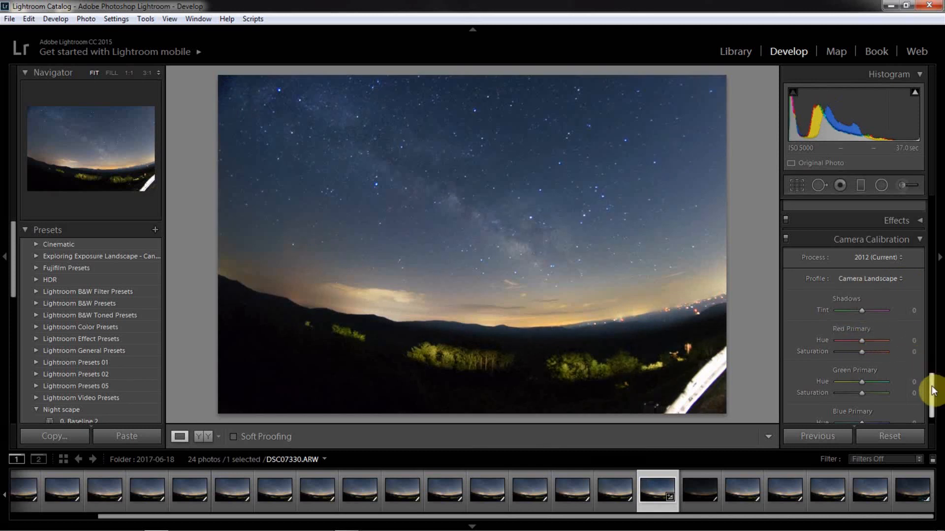
left_click_drag(933, 391, 941, 205)
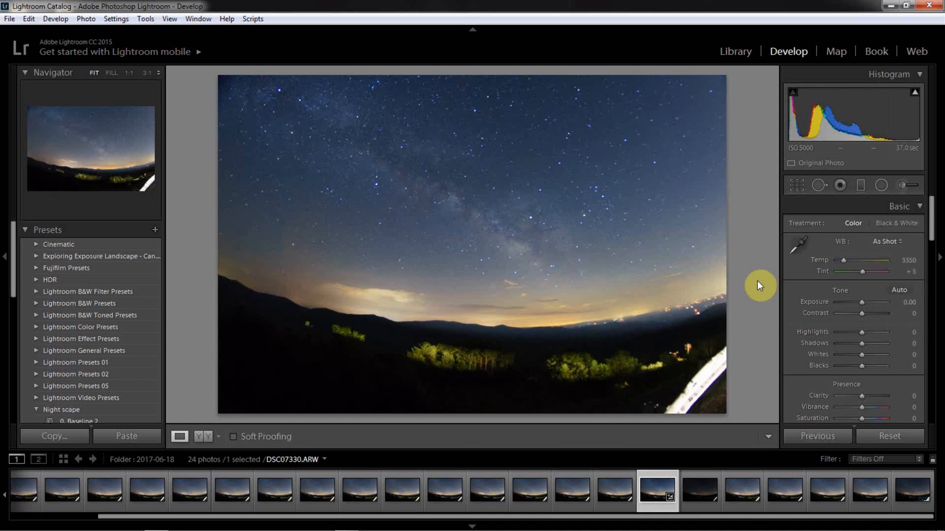
scroll(14, 291, "down", 2)
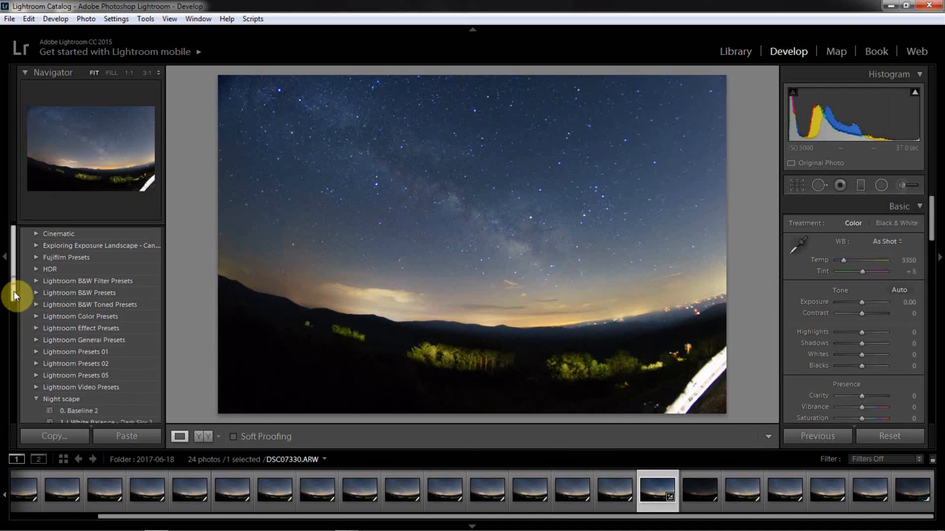
scroll(14, 305, "down", 5)
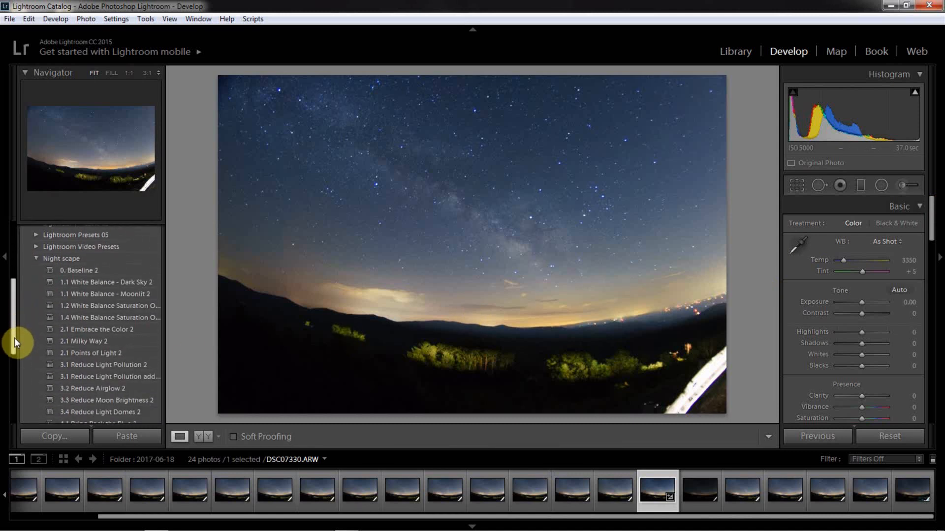
left_click_drag(13, 338, 14, 350)
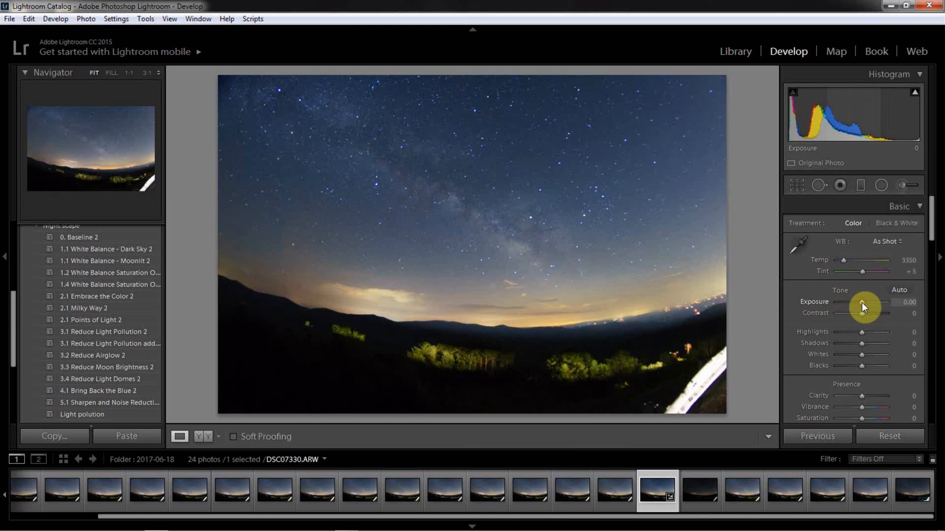
Step: Exaggerate the photo's colours by setting Vibrance and Saturation to +100 and Exposure to +0.71
left_click_drag(862, 306, 864, 303)
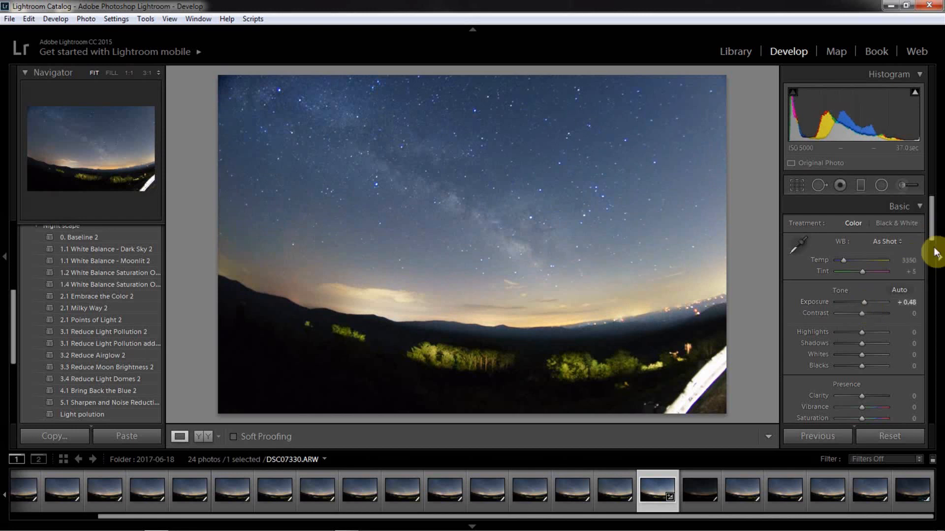
left_click_drag(933, 224, 934, 249)
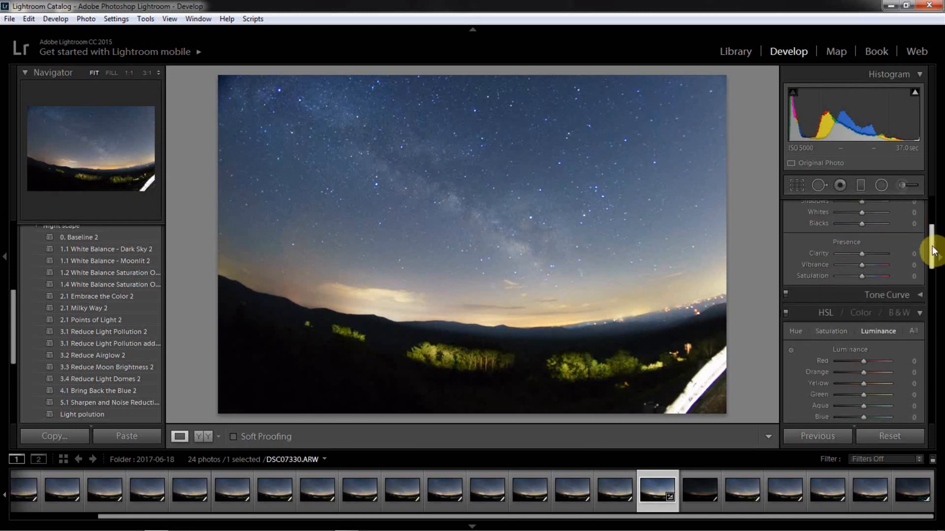
left_click_drag(861, 265, 893, 264)
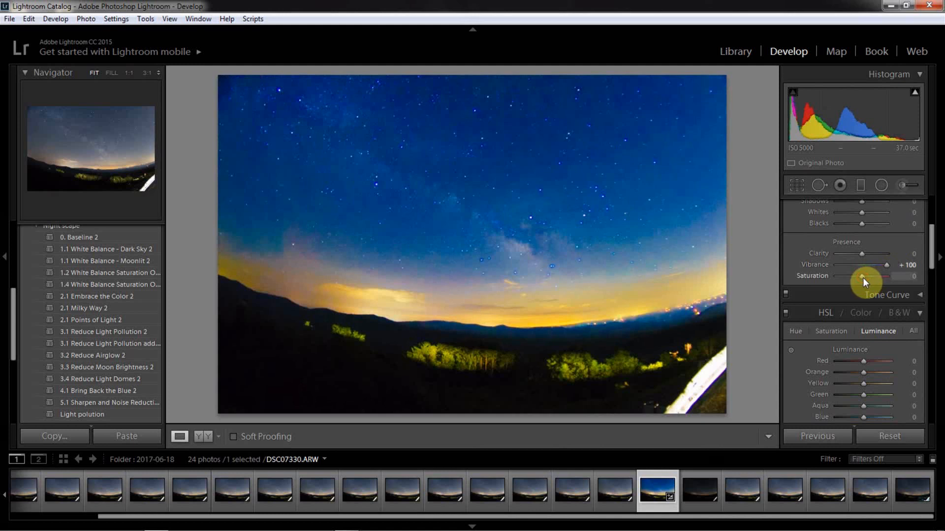
left_click_drag(863, 278, 931, 249)
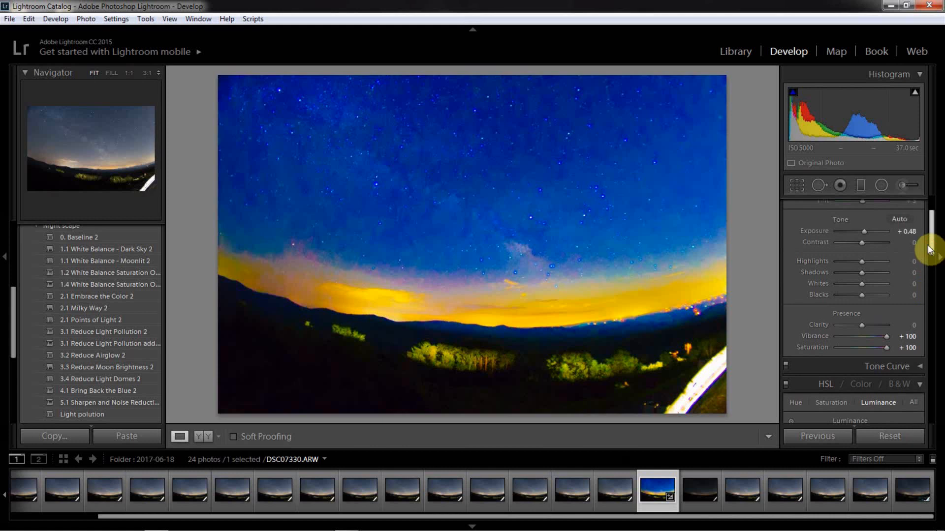
left_click_drag(864, 231, 865, 232)
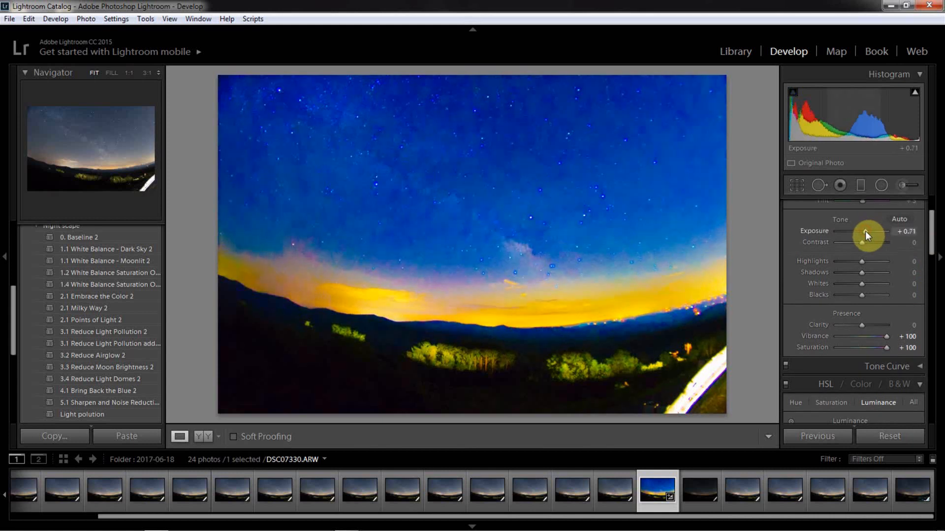
Step: Judge the sky's colours at 1:1 magnification and warm the white balance temperature to 3905
left_click(498, 189)
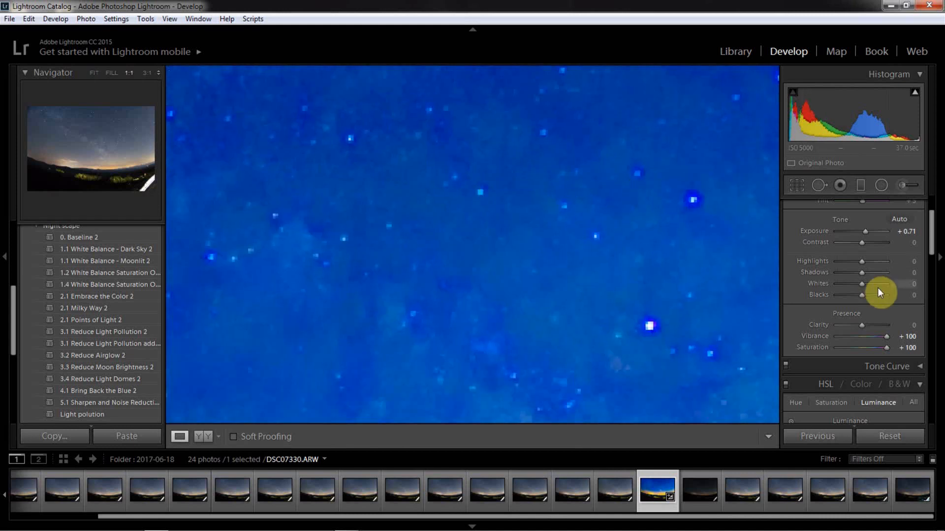
scroll(931, 241, "up", 3)
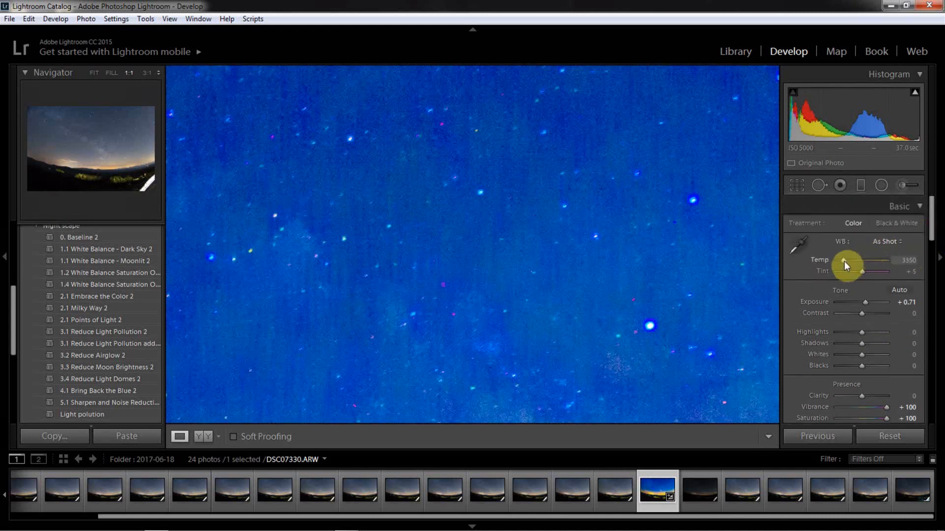
left_click_drag(843, 261, 846, 261)
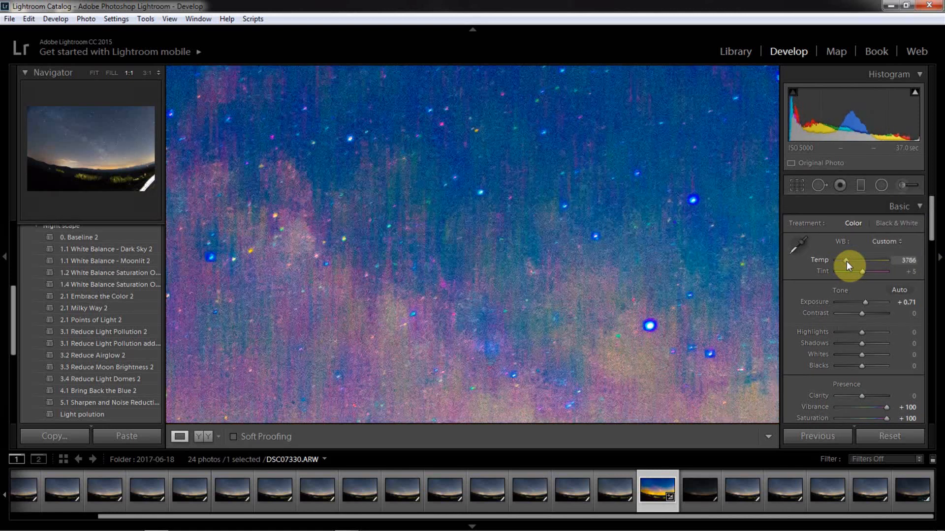
left_click_drag(847, 261, 847, 262)
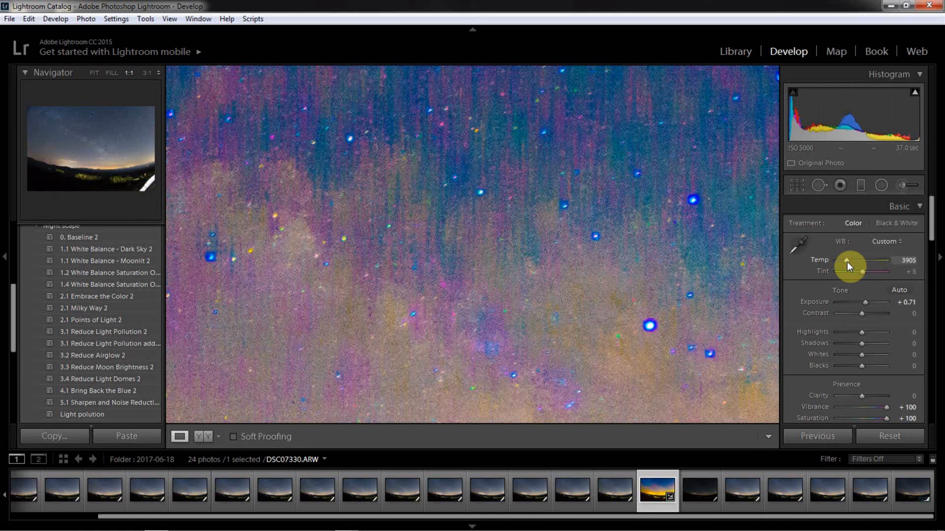
Step: Reset Exposure, Vibrance and Saturation to 0 and return to the full view of the photo
double_click(867, 303)
scroll(931, 241, "down", 1)
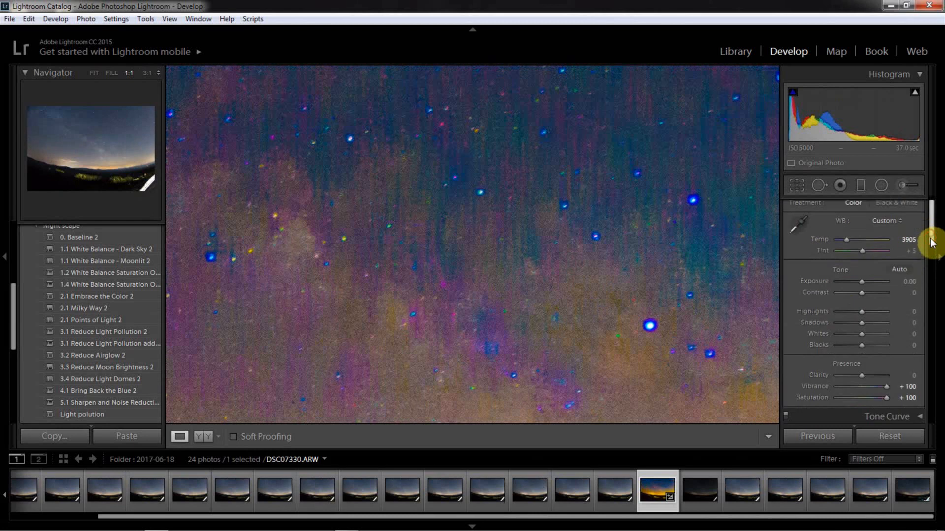
left_click_drag(932, 241, 930, 264)
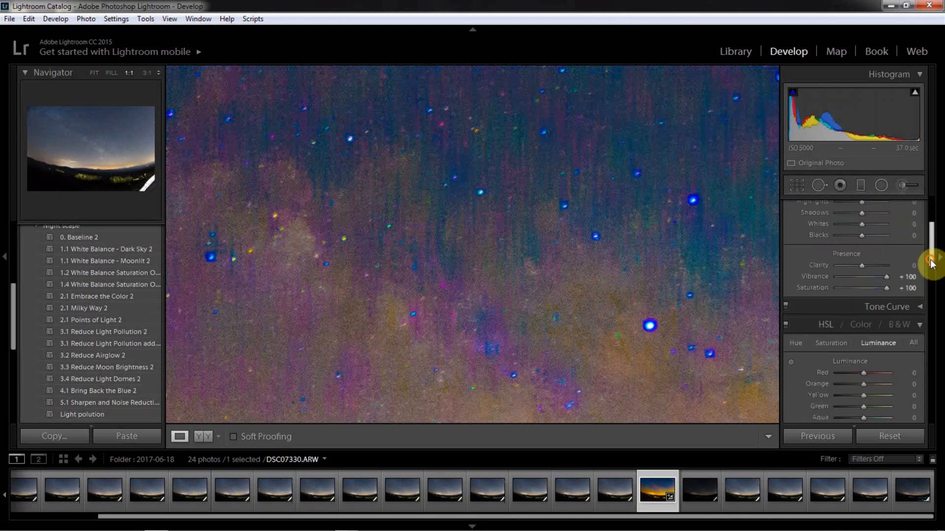
double_click(887, 278)
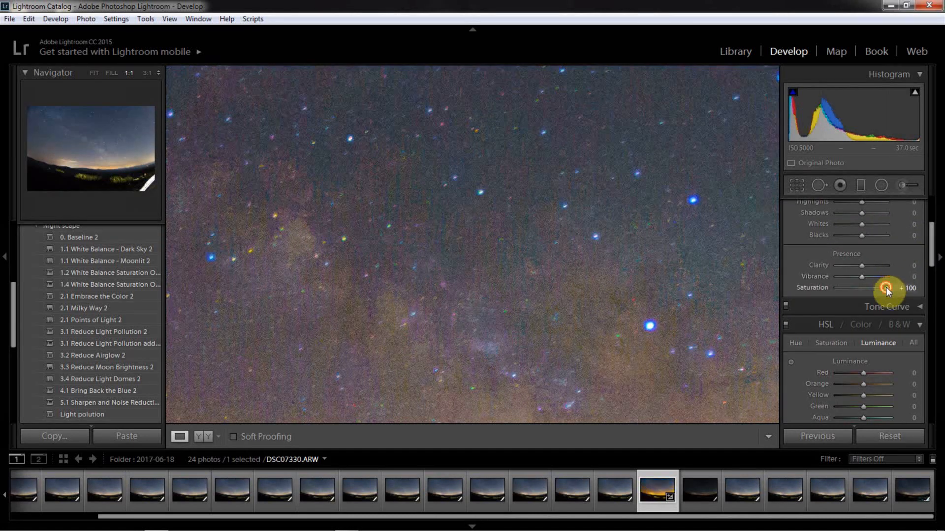
double_click(886, 287)
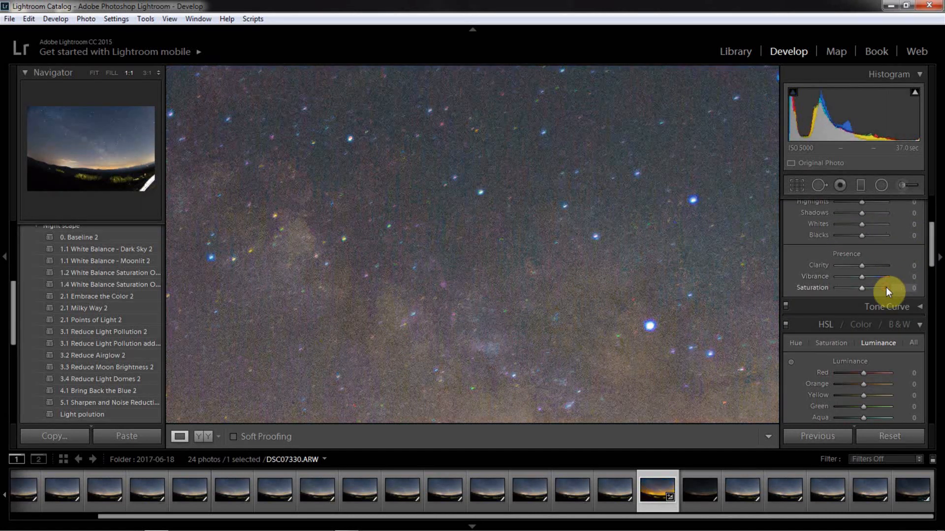
left_click(650, 274)
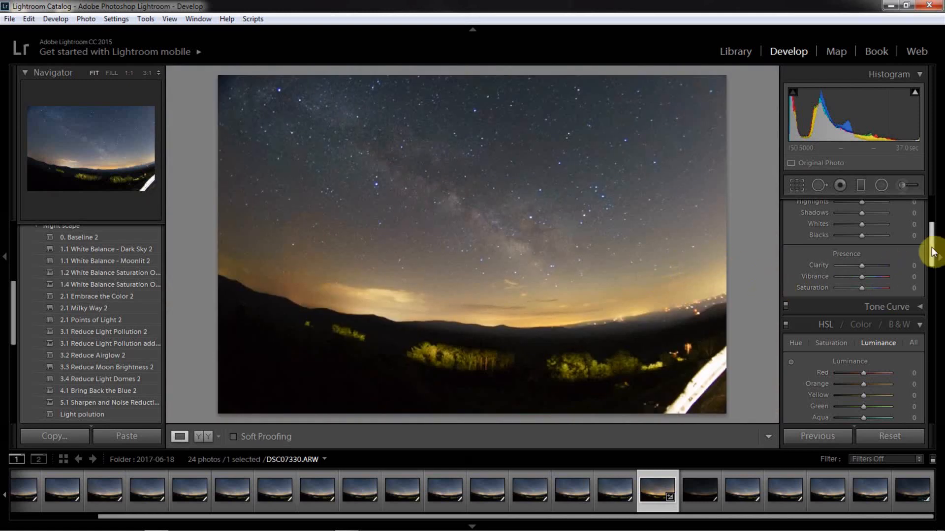
Step: Try an extremely warm temperature of 38095 and bring the white balance temperature back down to 3405
left_click_drag(931, 252, 932, 232)
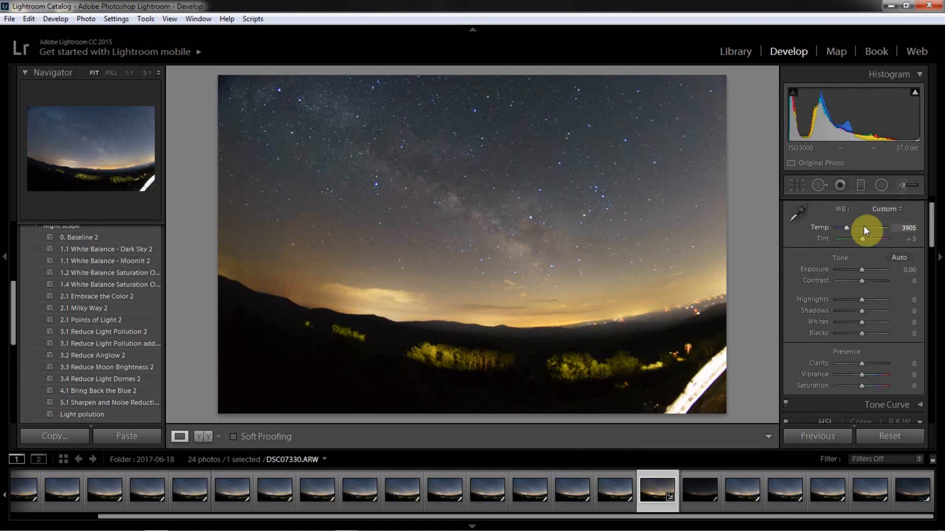
left_click(907, 227)
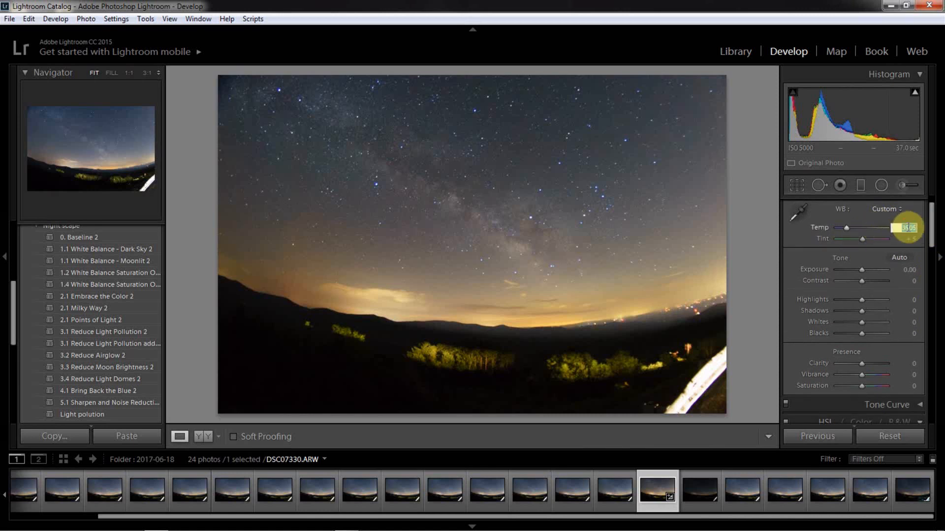
left_click(908, 228)
left_click(884, 229)
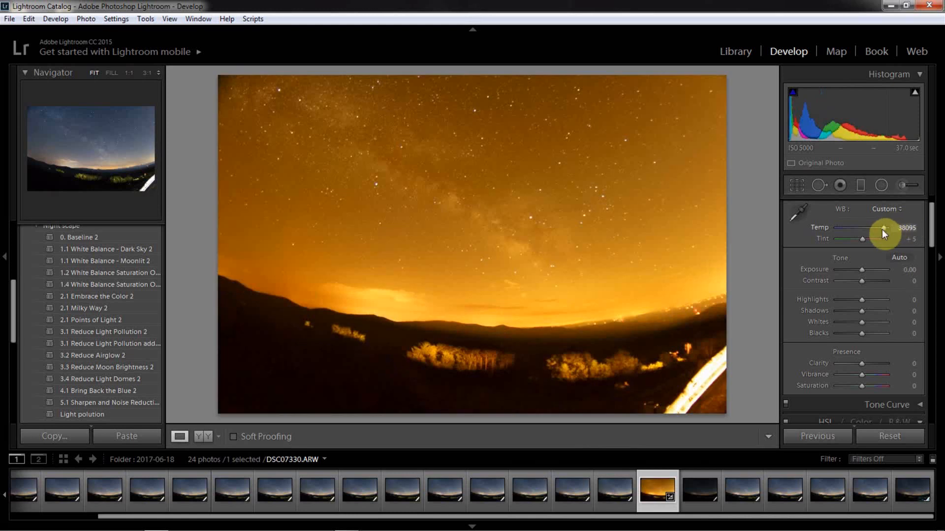
left_click_drag(881, 229, 845, 231)
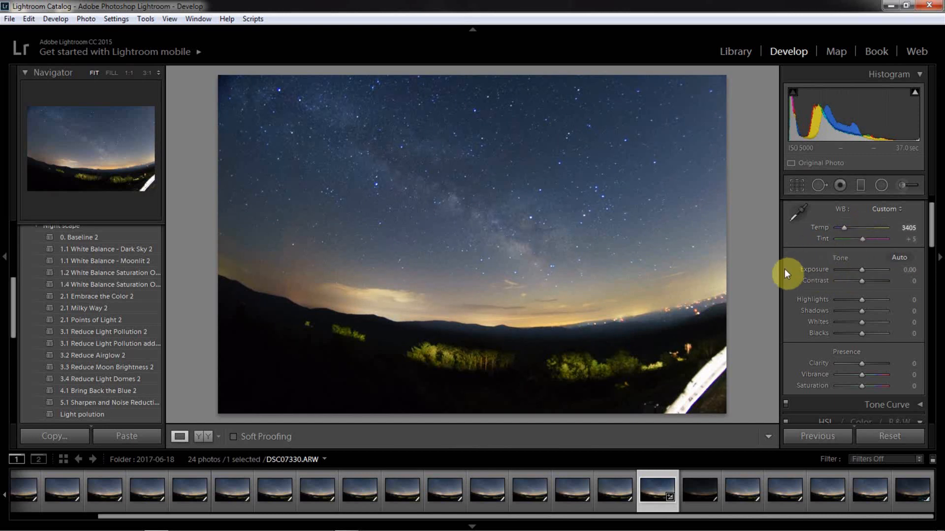
Step: Compare the Daylight and Cloudy white balance presets and set the photo's white balance to Tungsten
left_click(887, 208)
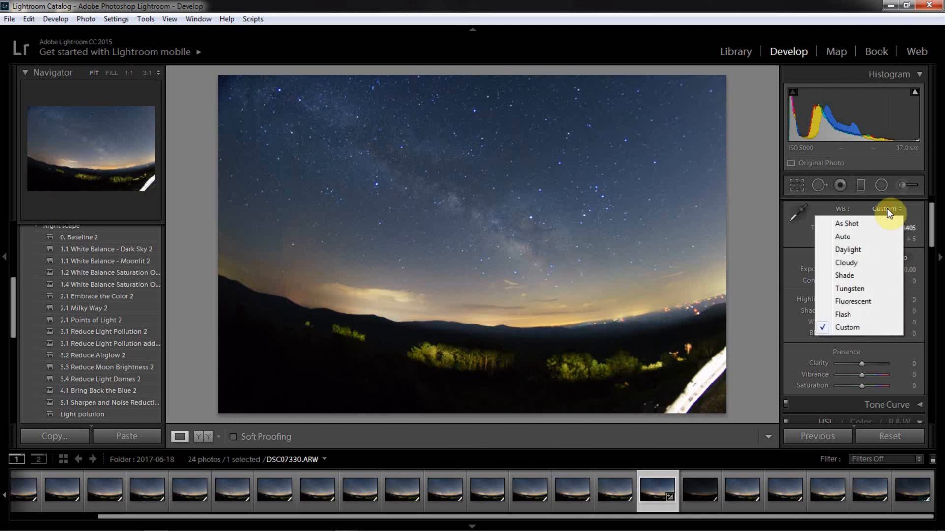
left_click(852, 249)
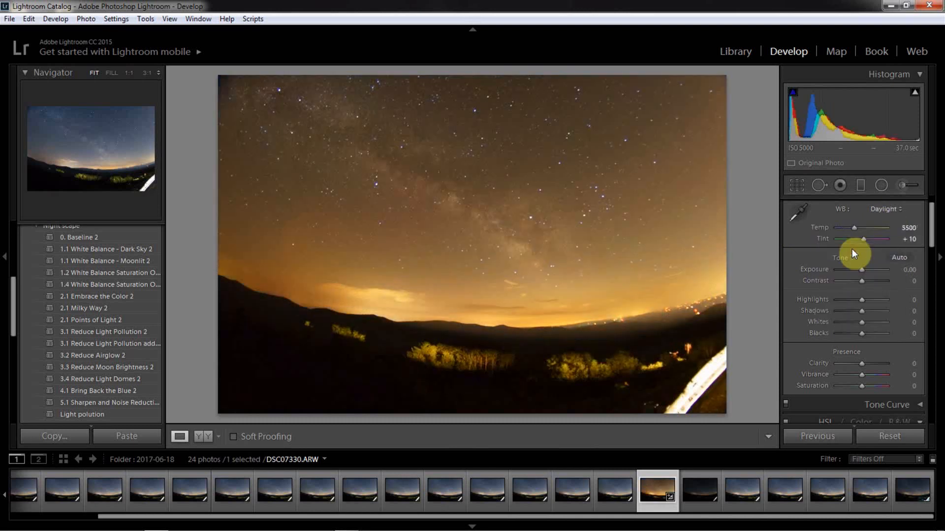
left_click(893, 207)
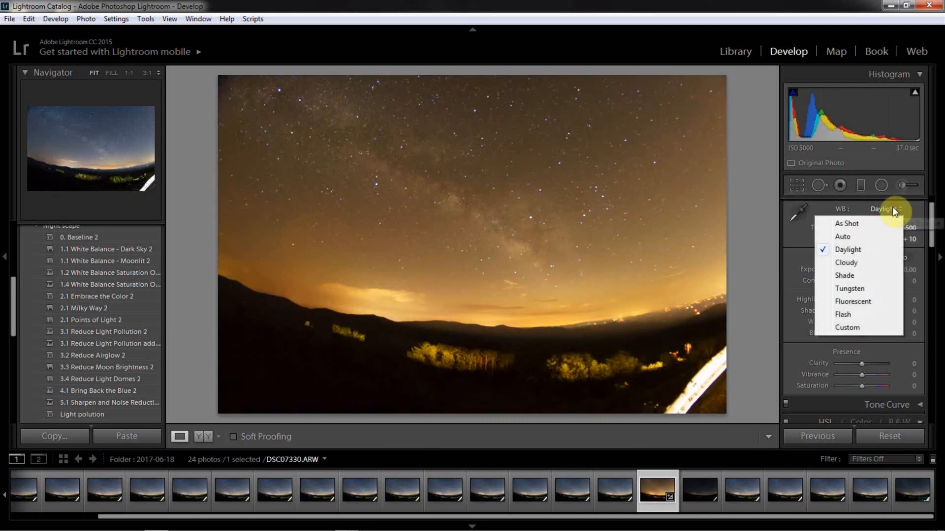
left_click(853, 261)
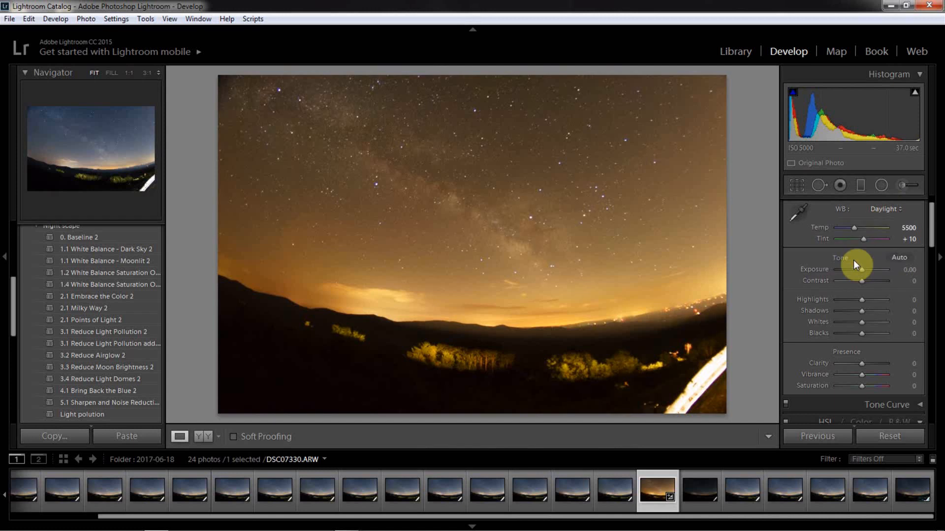
left_click(886, 210)
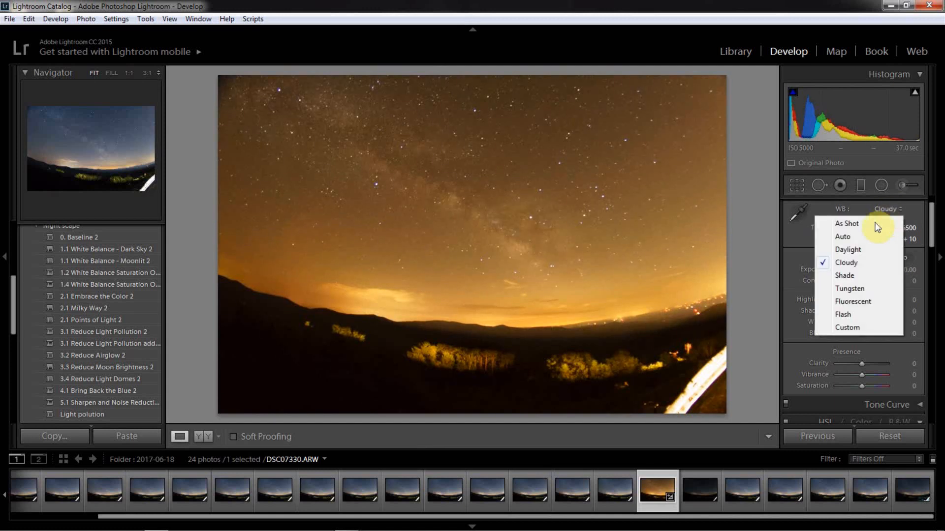
left_click(841, 288)
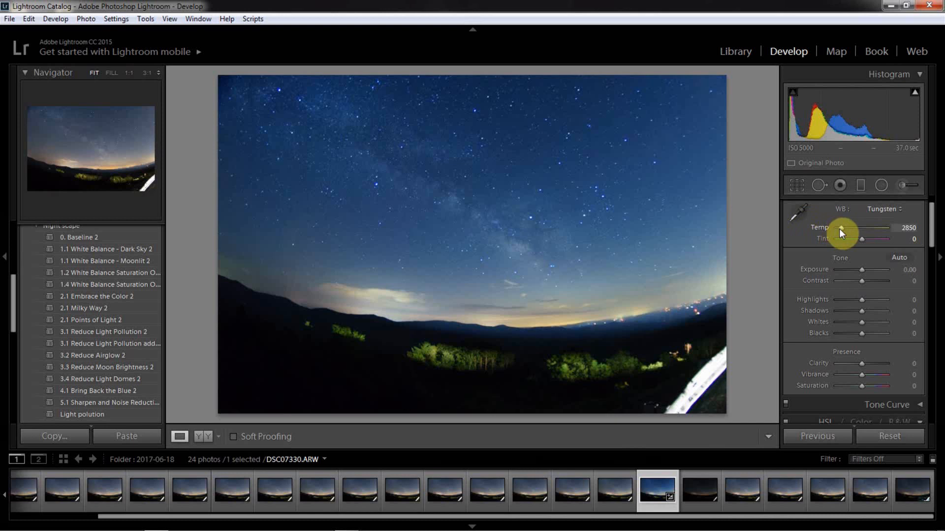
key("Right")
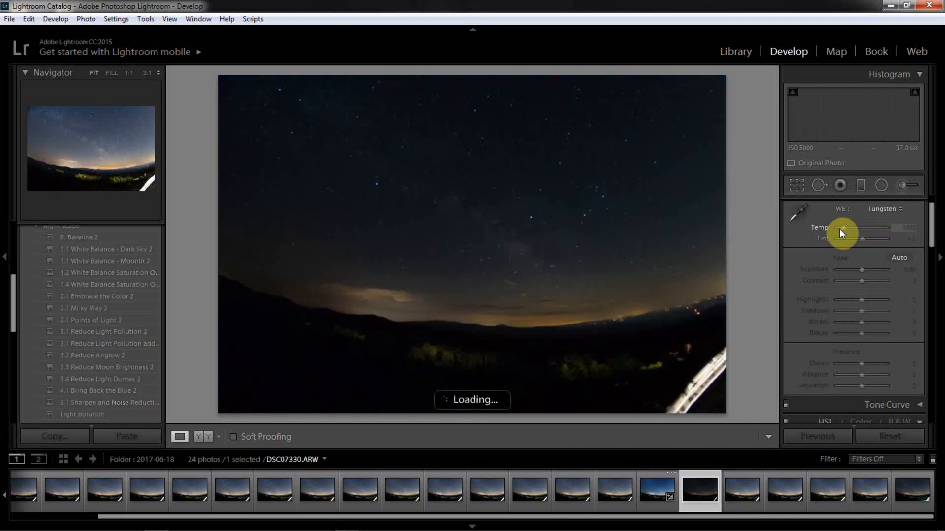
key("Right")
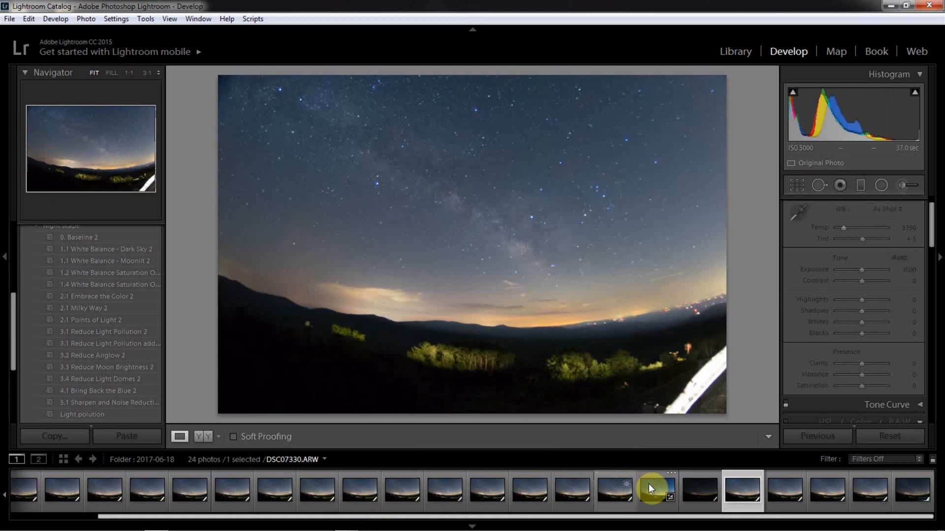
left_click(657, 486)
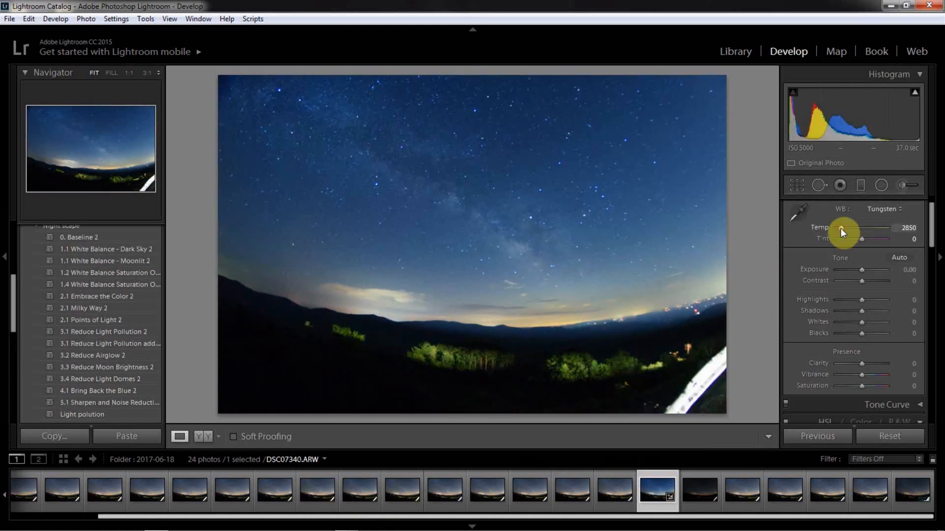
Step: Raise the photo's white balance temperature to 3350
key("shift+Up")
key("shift+Up")
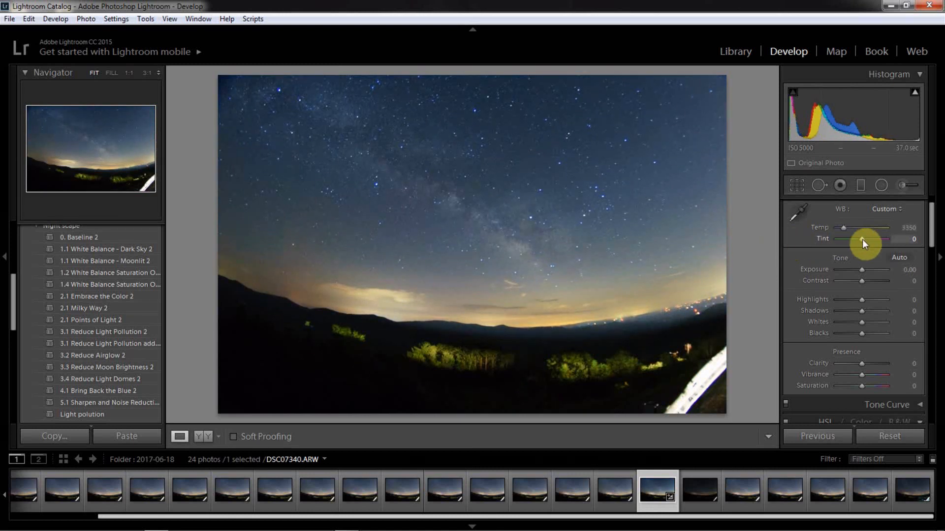
Step: Set the photo's white balance Tint to +14
left_click_drag(862, 239, 865, 239)
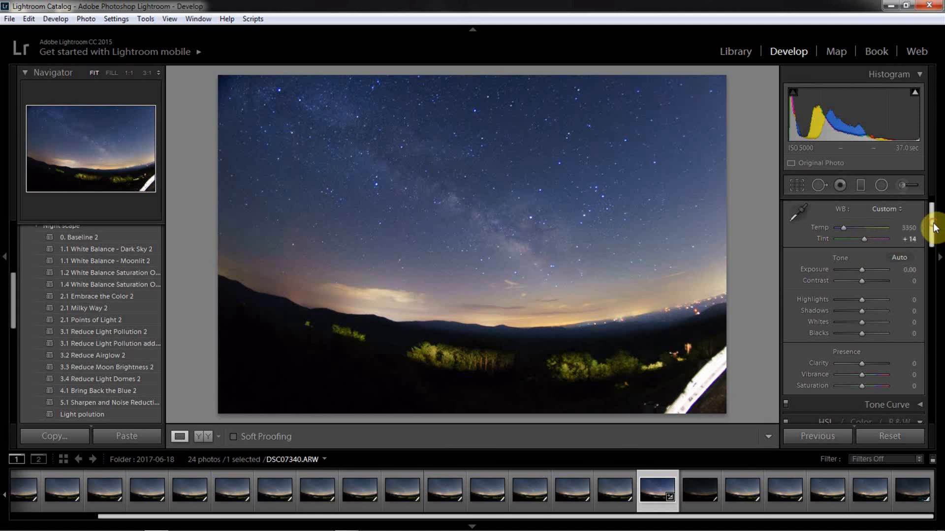
Step: Enable lens profile corrections with the make Sony E and the model Sony E 16mm F2.8, keeping Distortion at 100
scroll(935, 227, "down", 3)
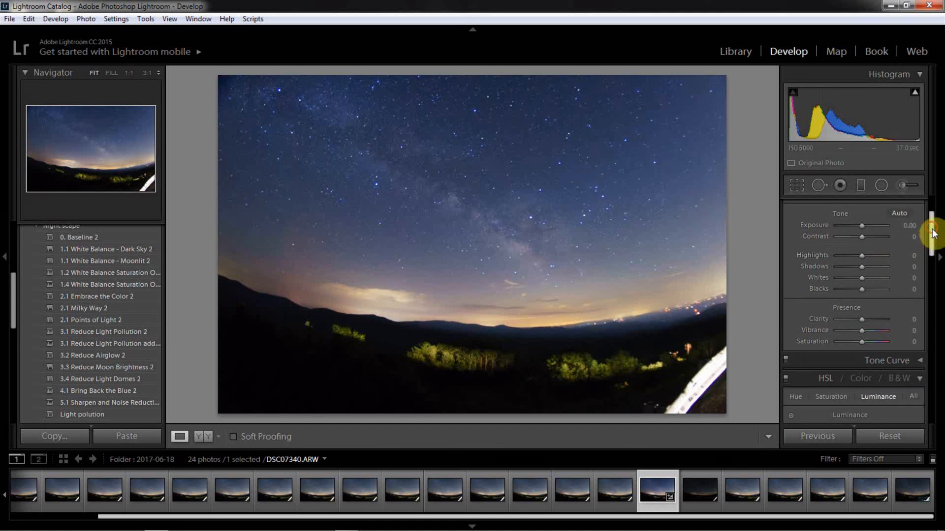
left_click_drag(934, 233, 936, 351)
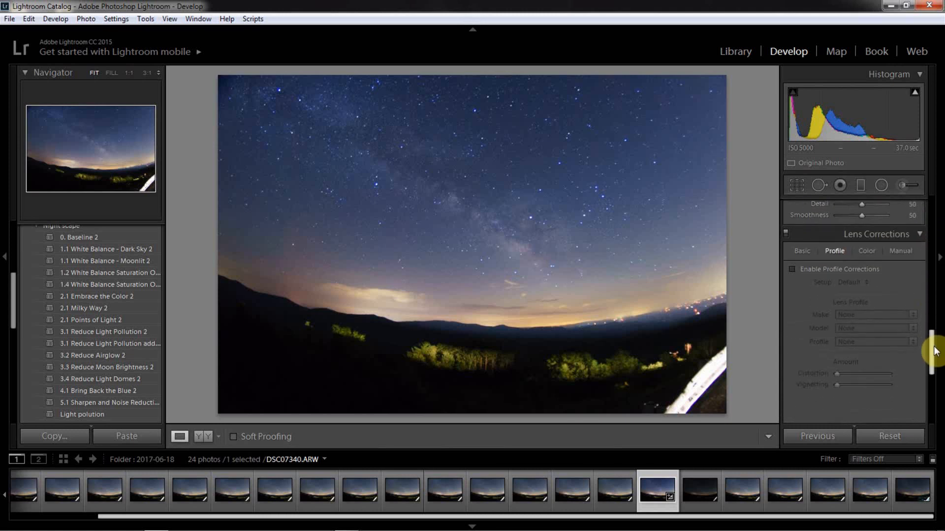
left_click(793, 270)
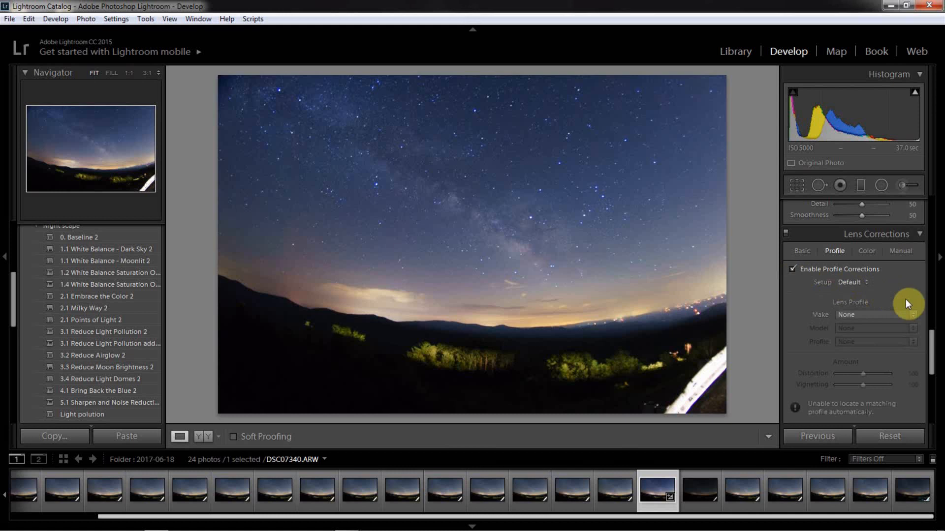
left_click(913, 315)
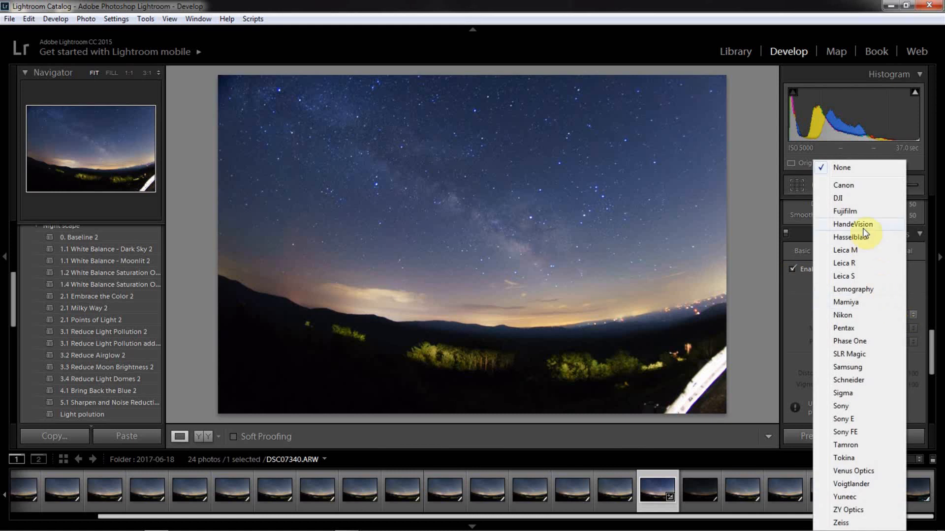
left_click(850, 418)
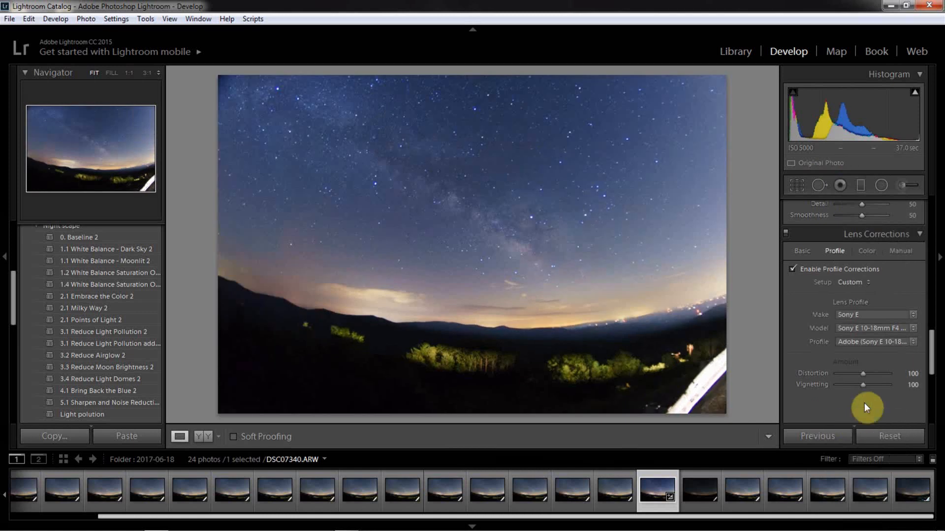
left_click(914, 329)
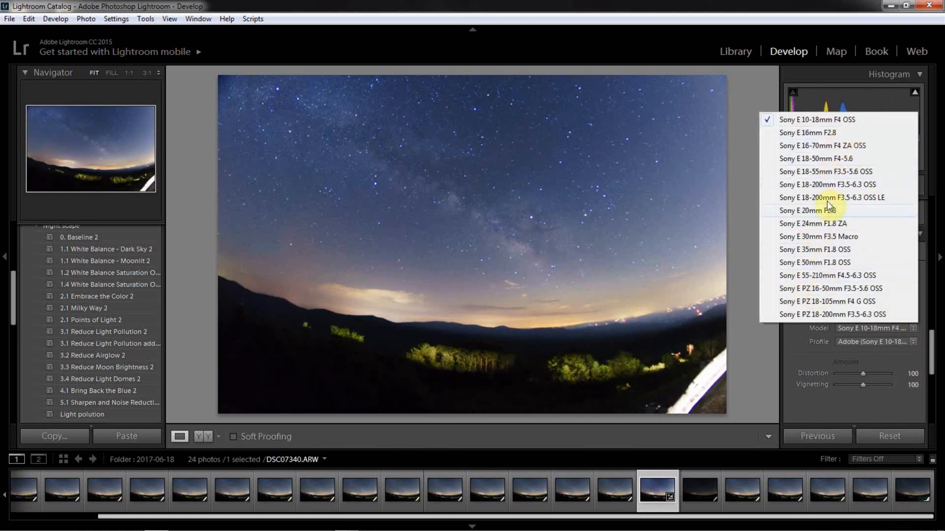
left_click(817, 133)
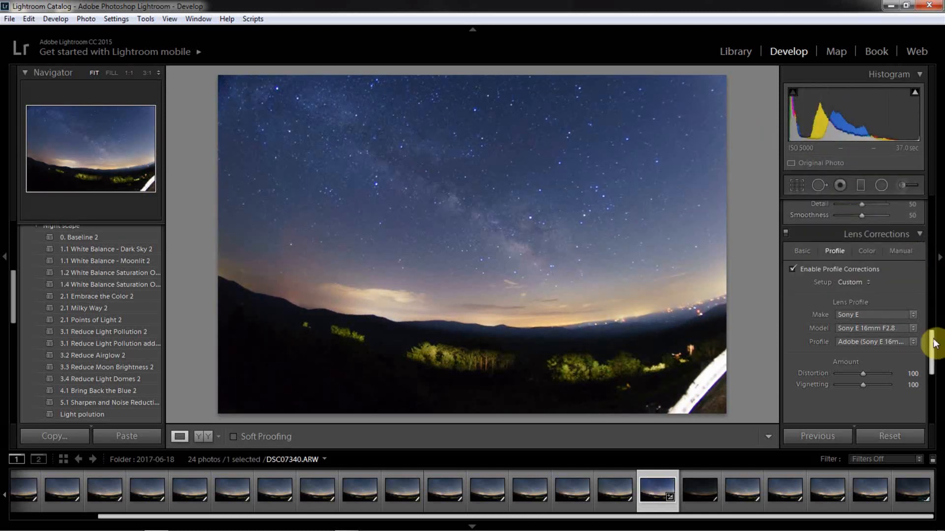
left_click_drag(933, 341, 933, 348)
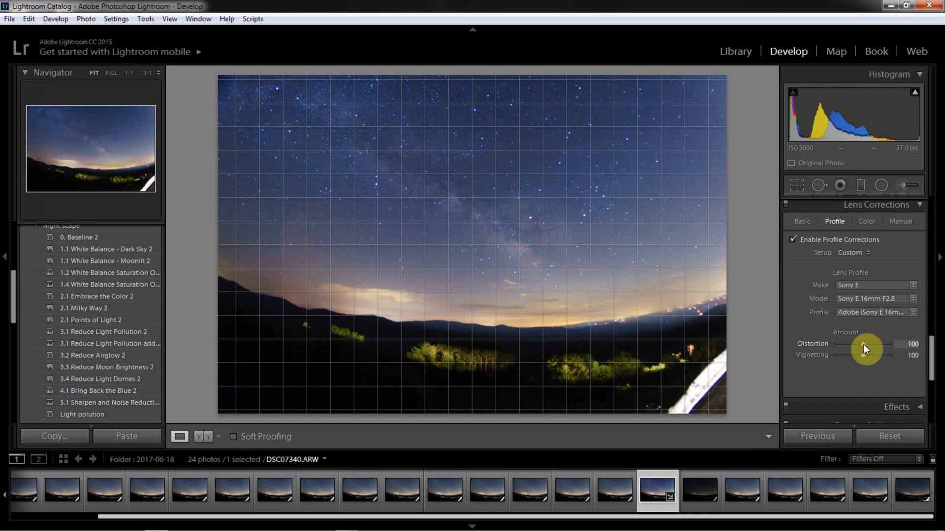
mouse_move(863, 344)
left_mouse_down()
mouse_move(846, 344)
mouse_move(877, 344)
mouse_move(863, 345)
left_mouse_up()
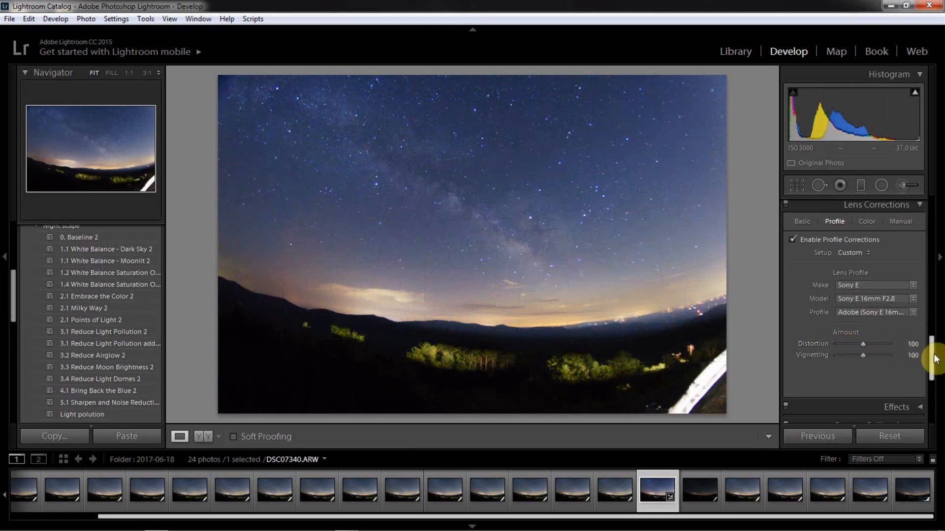
Step: Turn on Remove Chromatic Aberration in the photo's color lens corrections
left_click_drag(933, 359, 934, 341)
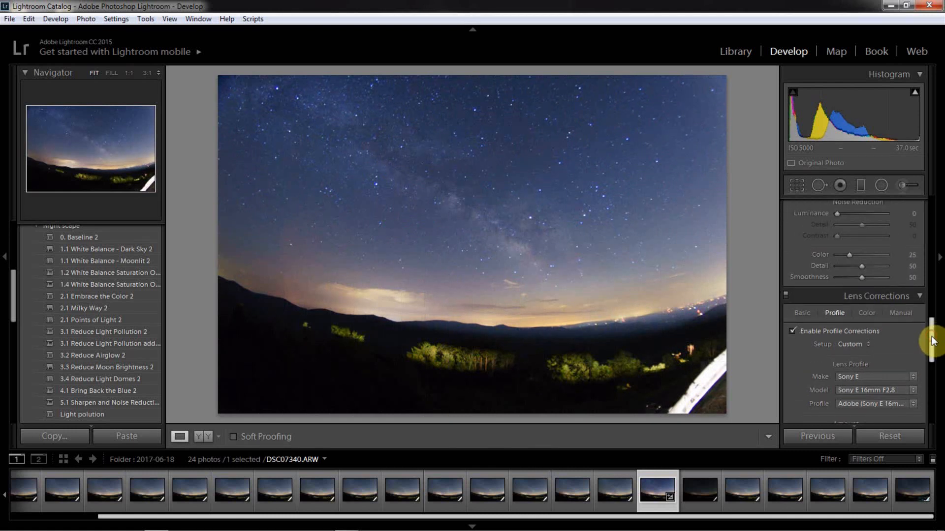
left_click(866, 314)
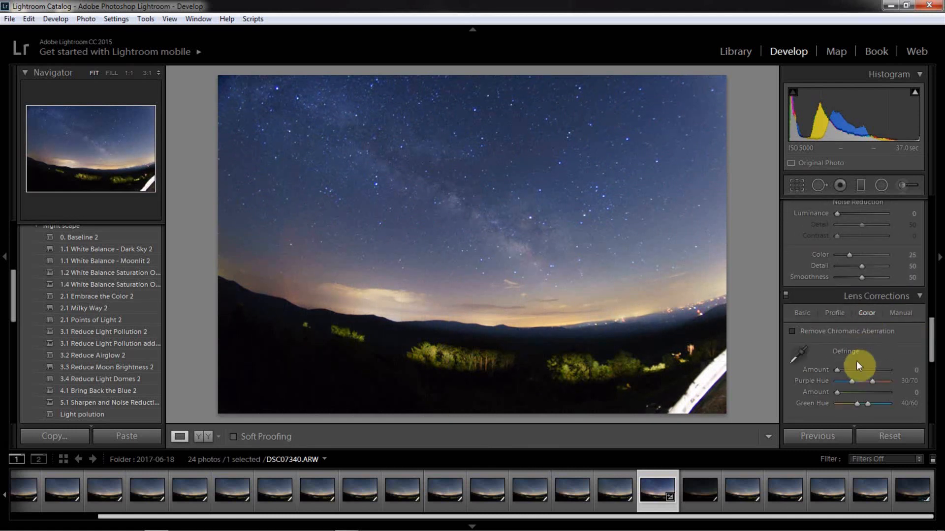
left_click(792, 330)
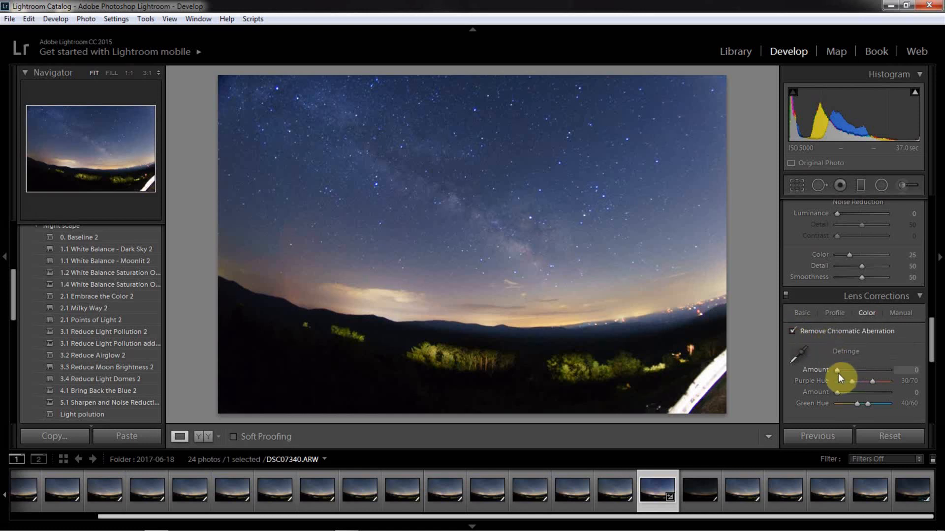
Step: Try a purple defringe amount of 13 on the stars at 1:1, settle on 4 and return to the full view
left_click(479, 112)
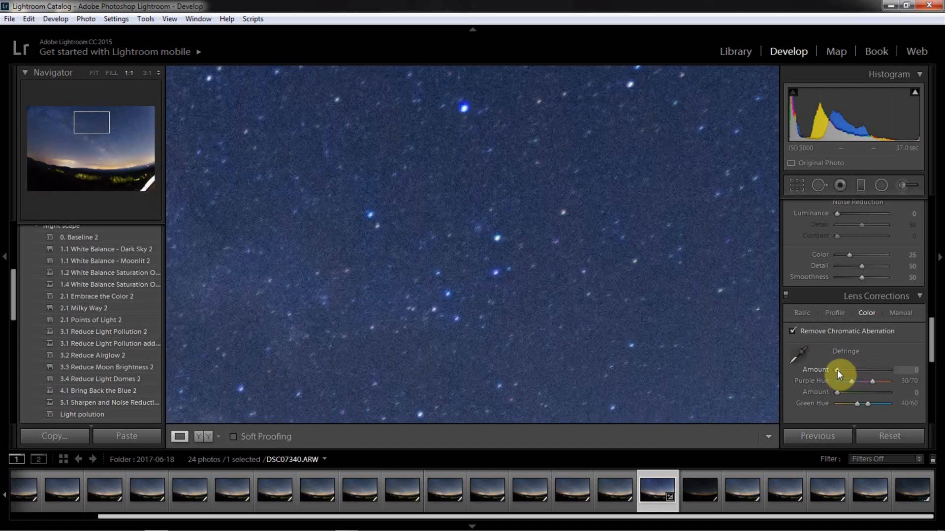
left_click_drag(838, 369, 841, 369)
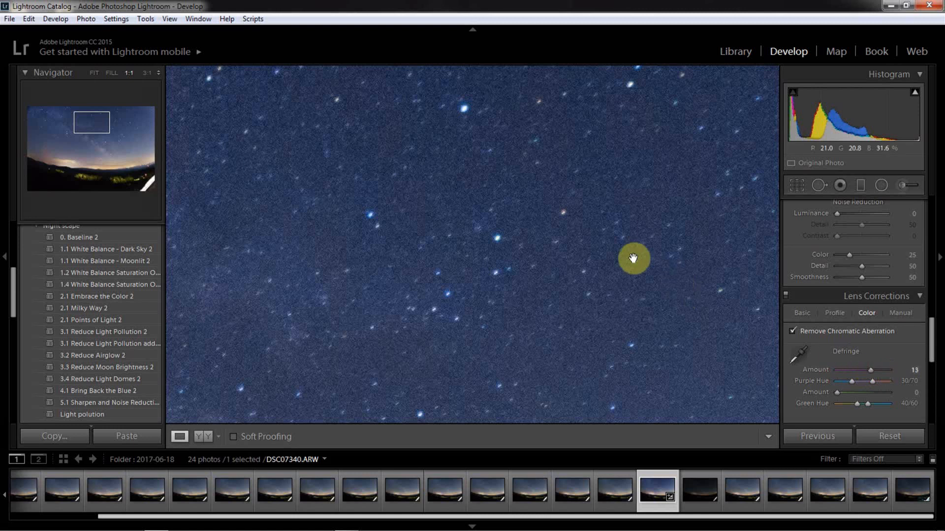
left_click(670, 222)
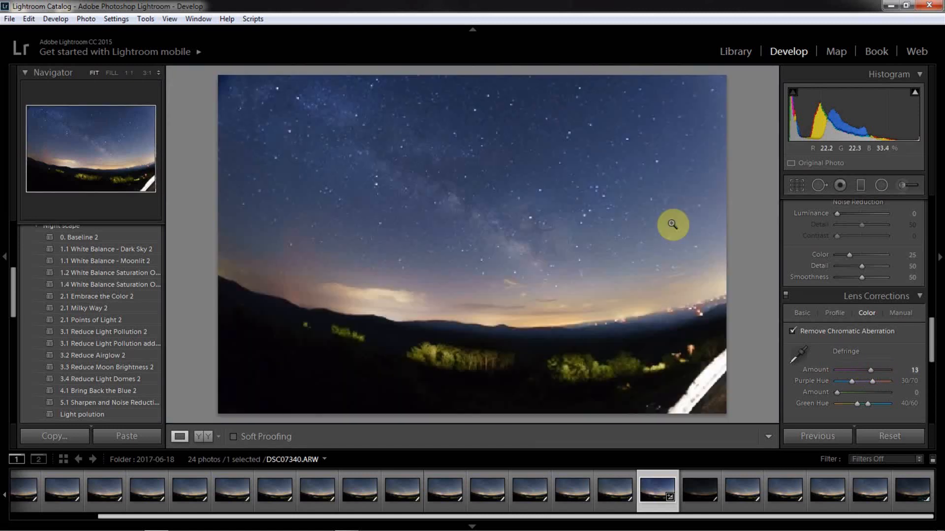
left_click(566, 116)
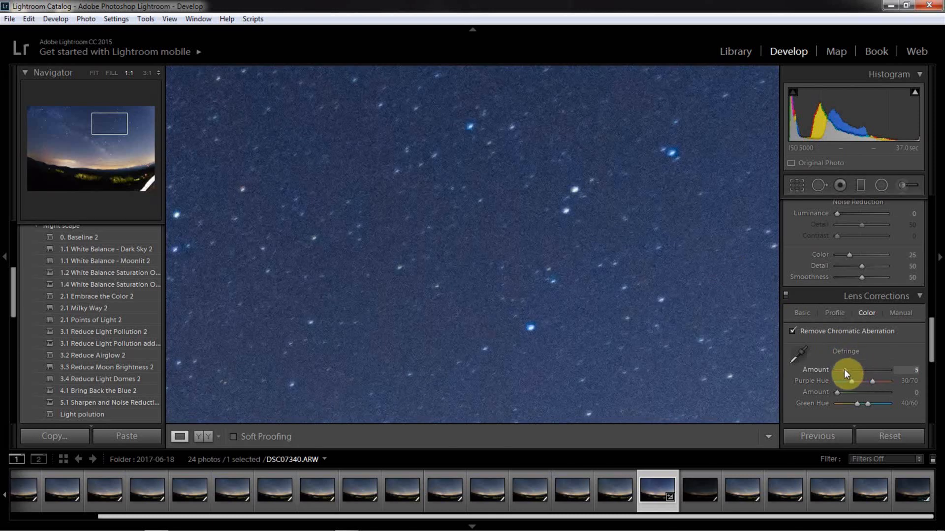
left_click_drag(831, 370, 843, 370)
left_click(613, 246)
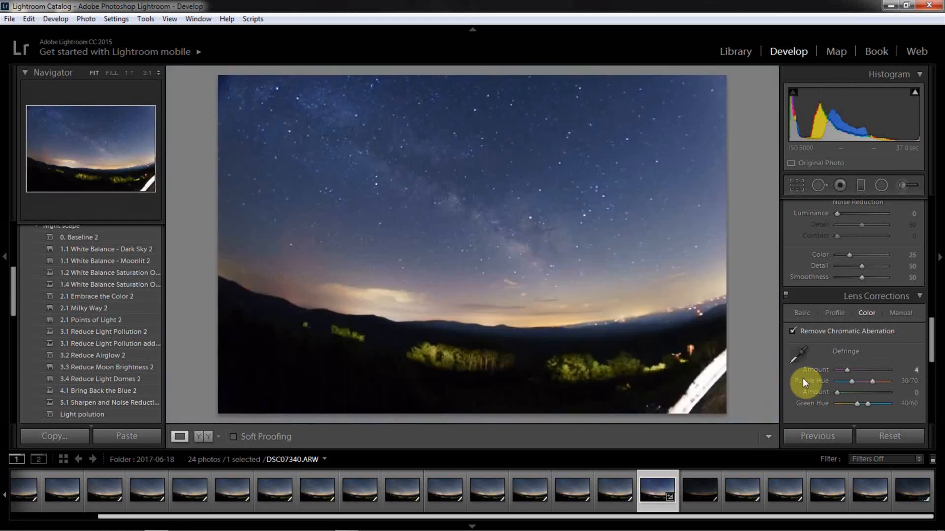
Step: Add a graduated filter with the Exposure effect from the dark foreground up into the sky and shift it slightly upward over the horizon glow
left_click_drag(930, 352, 921, 226)
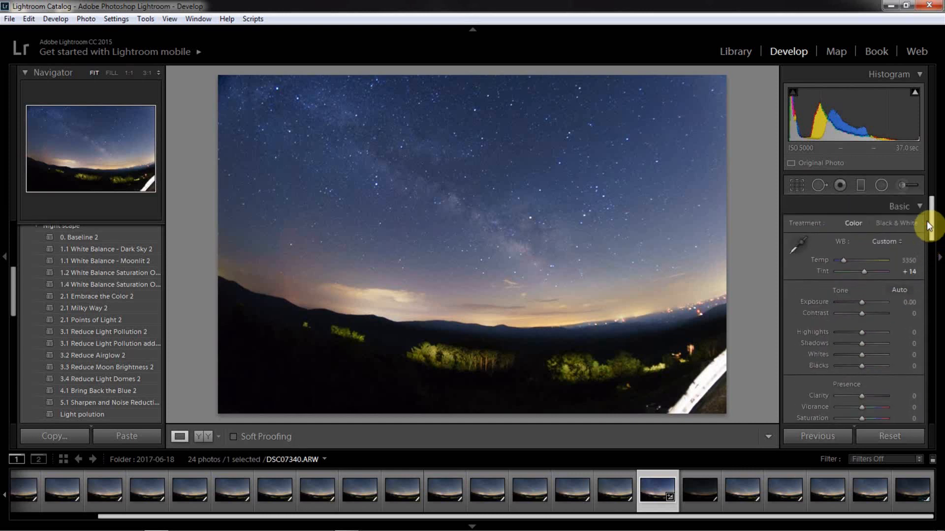
left_click(861, 186)
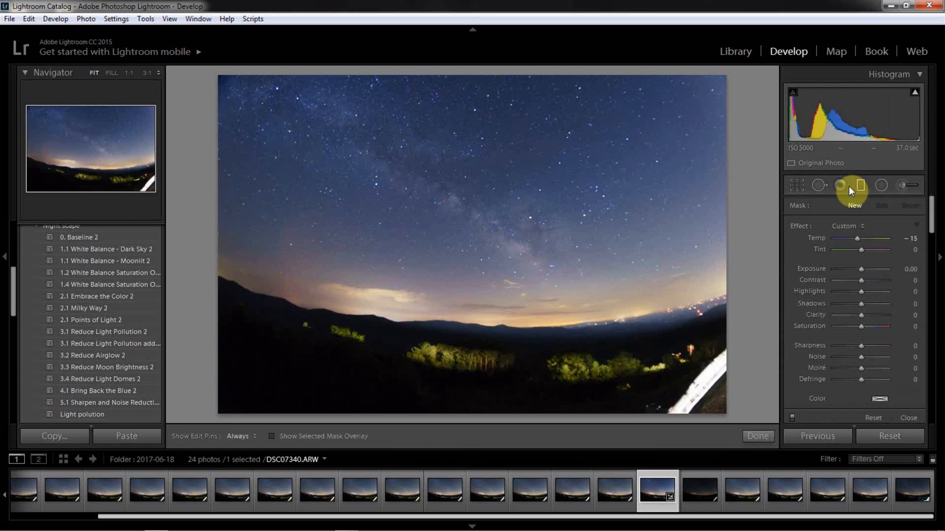
left_click(845, 187)
left_click(854, 227)
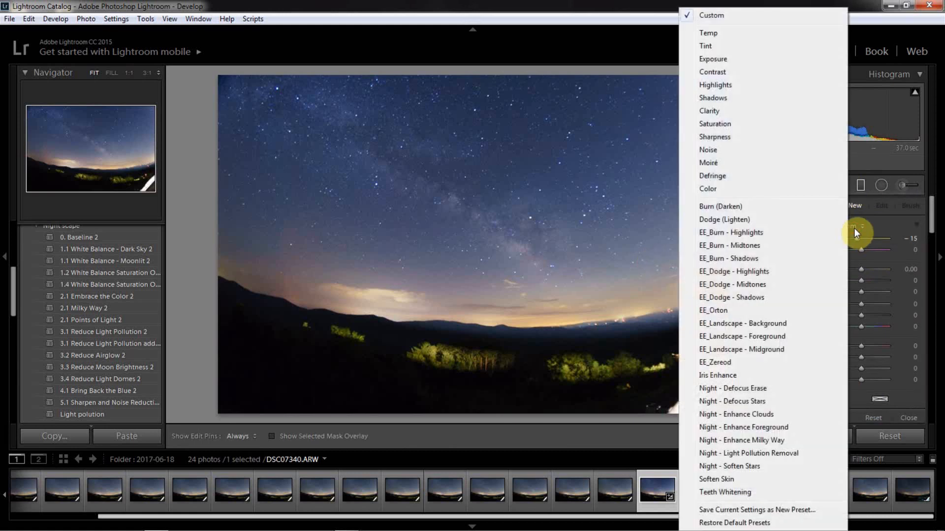
left_click(725, 60)
left_click_drag(526, 348, 523, 237)
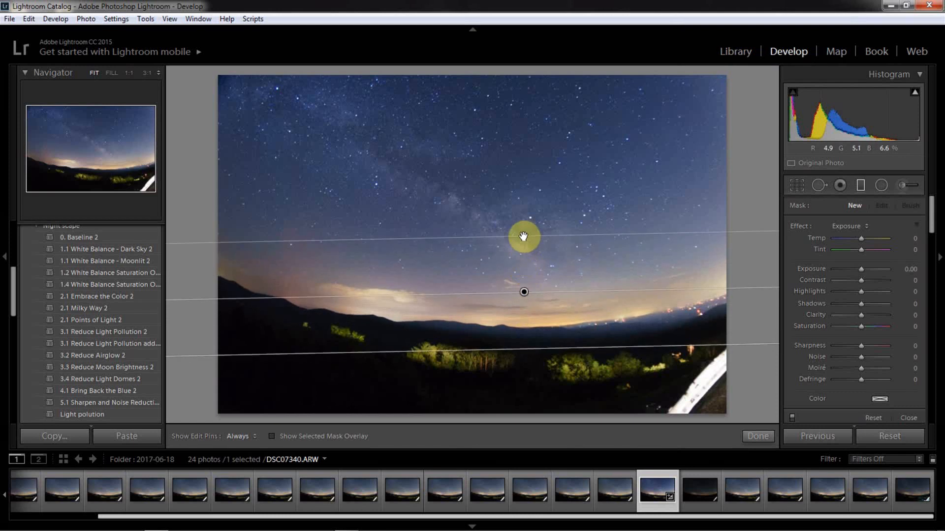
left_click(524, 290)
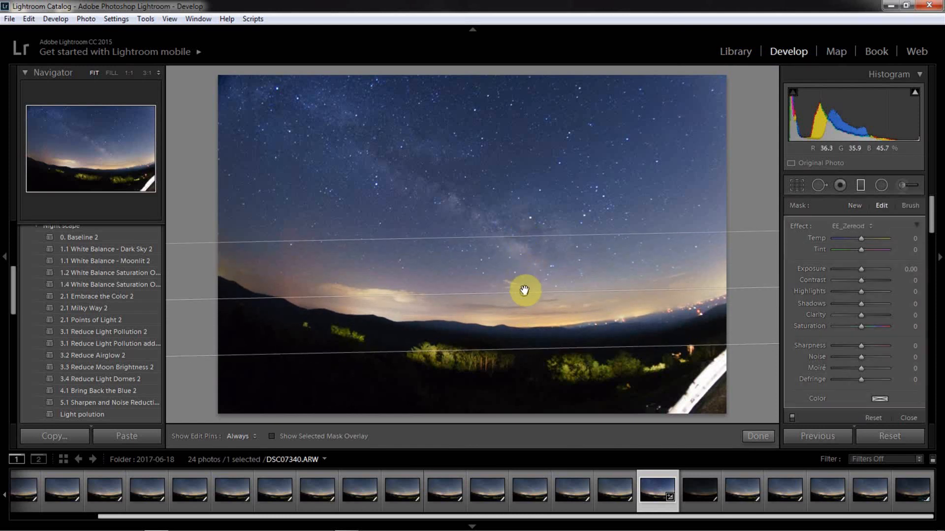
left_click_drag(524, 289, 525, 286)
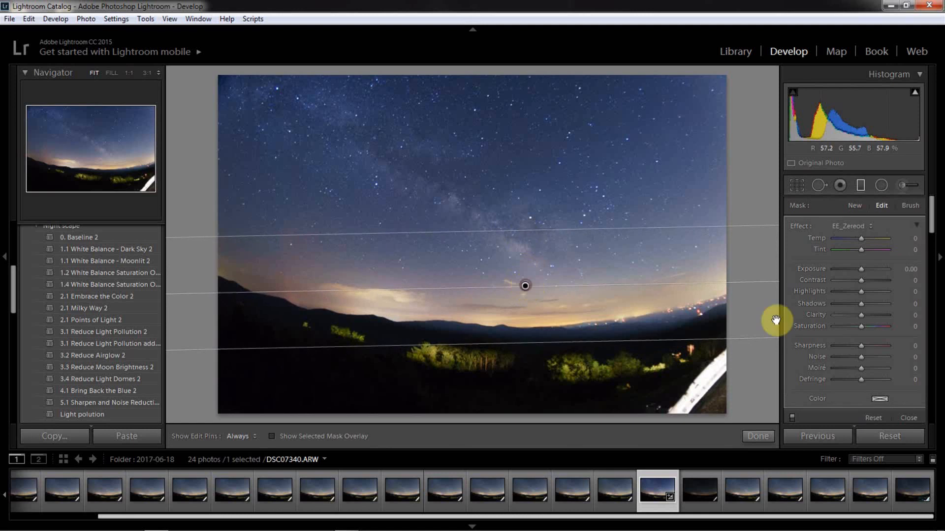
Step: Set the graduated filter to Exposure −1.01, Temp −12, Highlights −19, Shadows 10, Saturation −21, Sharpness 14 and Noise 12, and finish editing it
left_click_drag(863, 269, 855, 270)
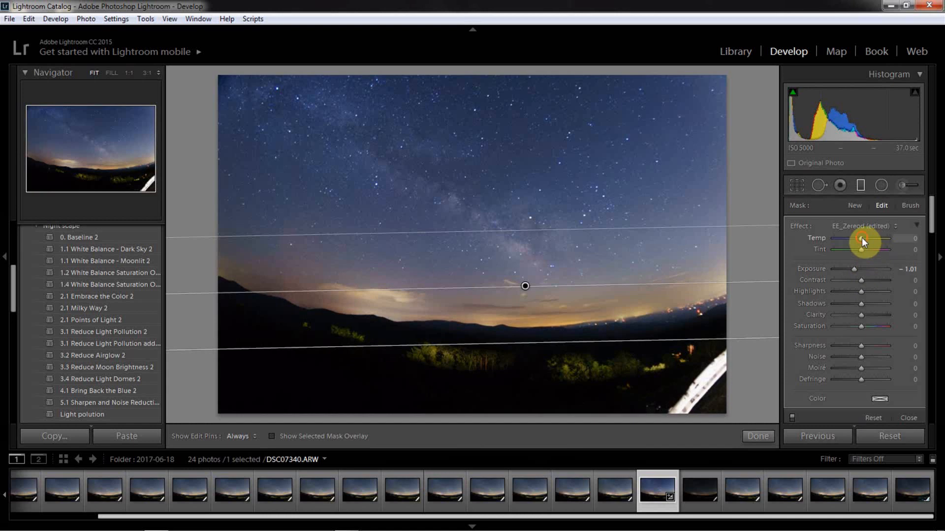
left_click_drag(861, 238, 858, 238)
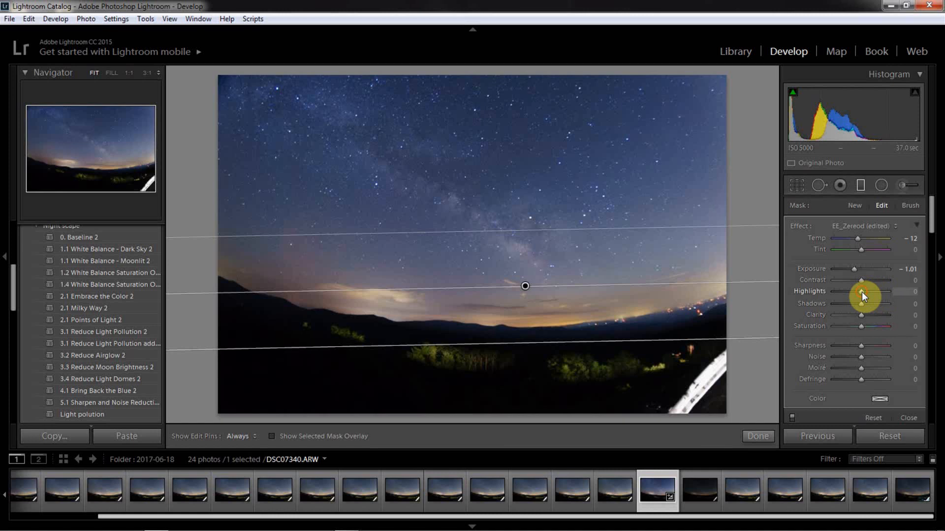
mouse_move(861, 291)
left_mouse_down()
mouse_move(853, 292)
mouse_move(863, 304)
left_mouse_up()
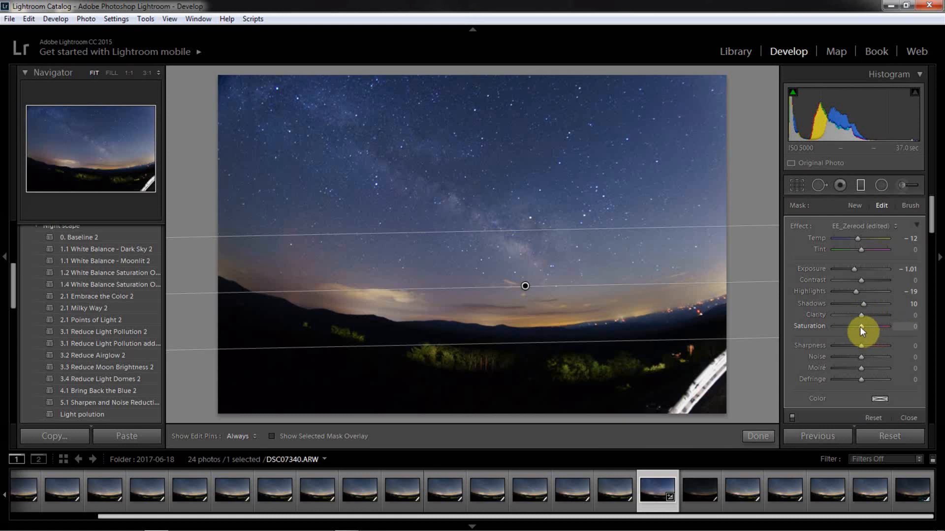
left_click_drag(858, 326, 854, 326)
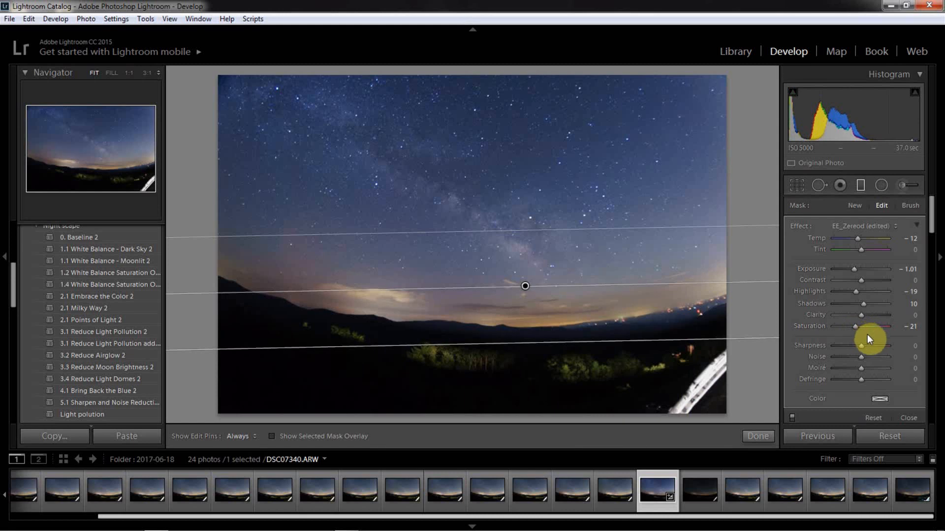
left_click_drag(861, 348, 867, 349)
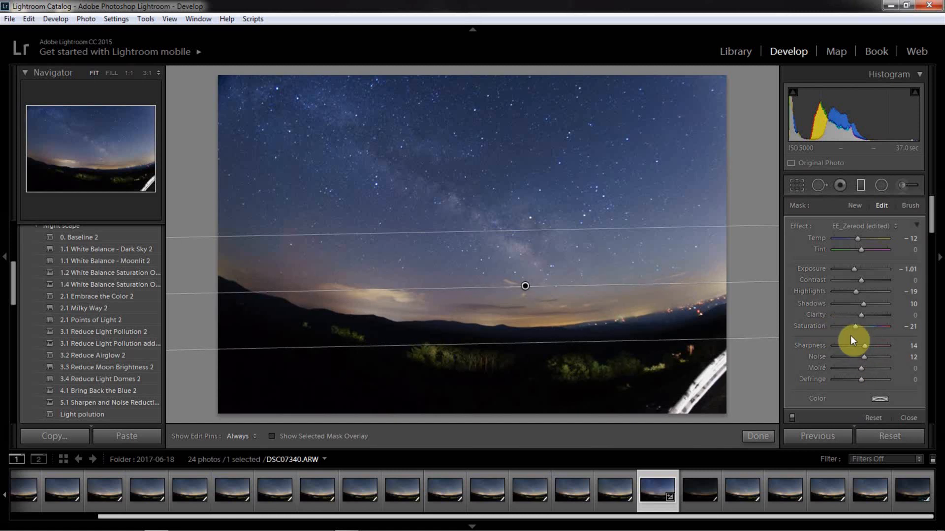
left_click(758, 437)
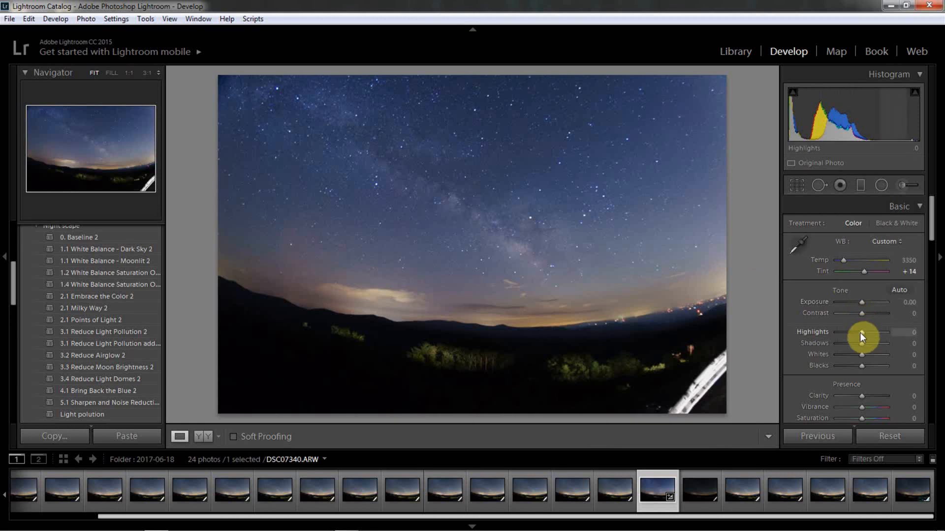
Step: Set the whole photo's Highlights to −69, Shadows to −38, Whites to +38 and Blacks to −14
mouse_move(860, 333)
left_mouse_down()
mouse_move(831, 333)
mouse_move(843, 333)
left_mouse_up()
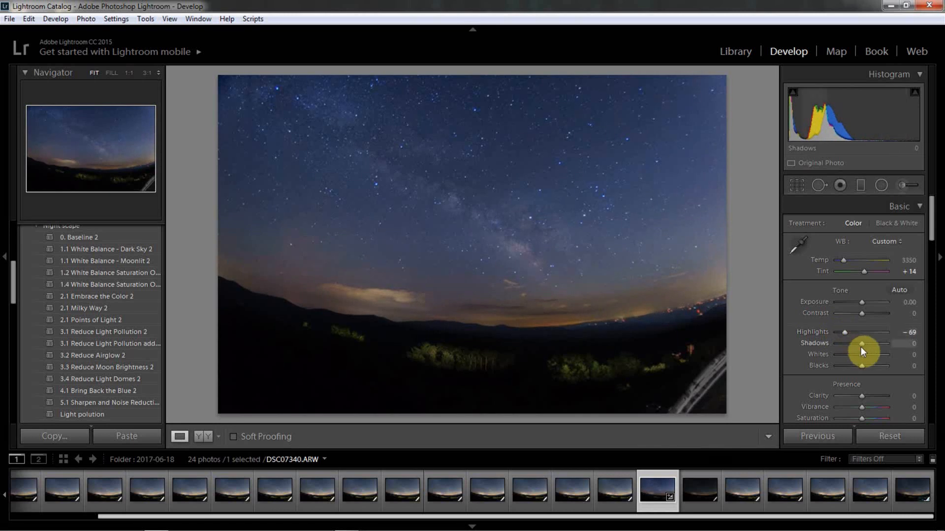
mouse_move(860, 344)
left_mouse_down()
mouse_move(847, 344)
mouse_move(872, 353)
left_mouse_up()
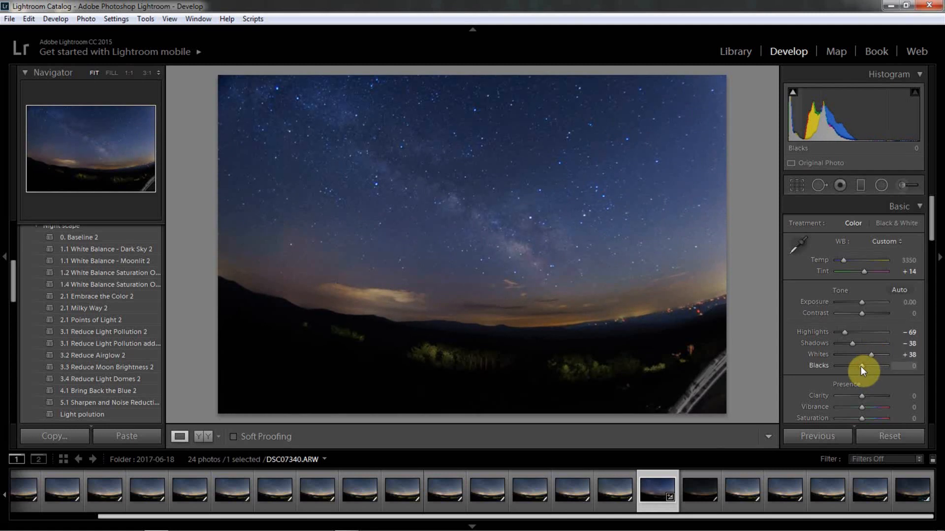
left_click_drag(861, 366, 858, 366)
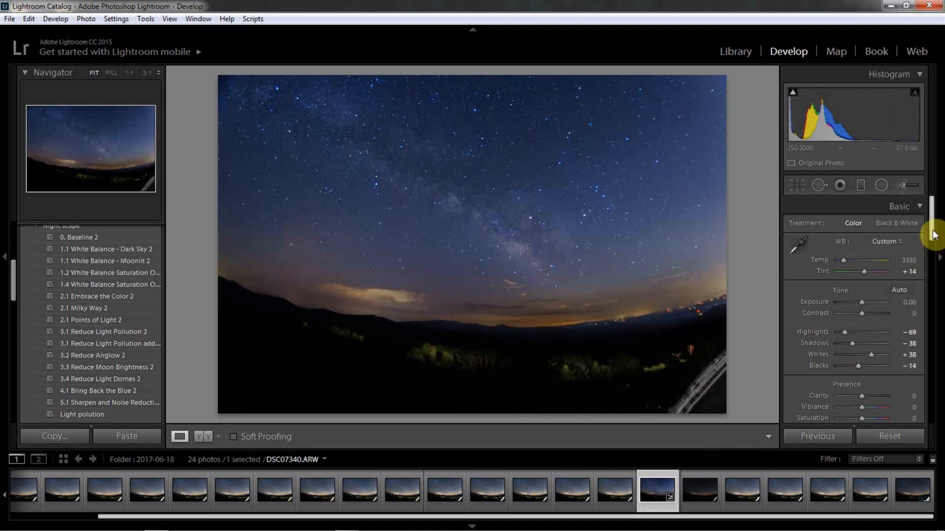
Step: Raise the photo's Clarity to +7 and inspect the Milky Way at 1:1
left_click_drag(934, 235, 936, 263)
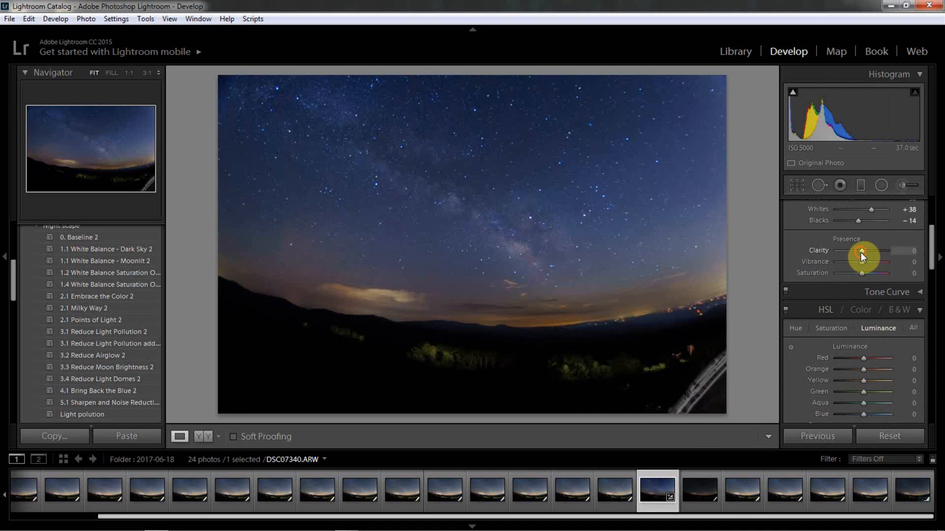
left_click_drag(862, 253, 863, 253)
left_click(520, 211)
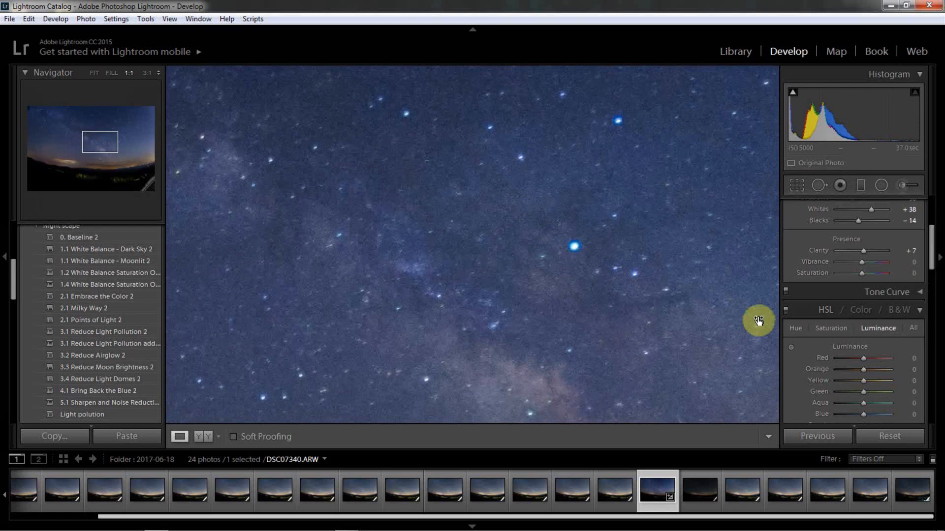
Step: Delete the existing graduated filter over the horizon glow and finish editing graduated filters
left_click(661, 318)
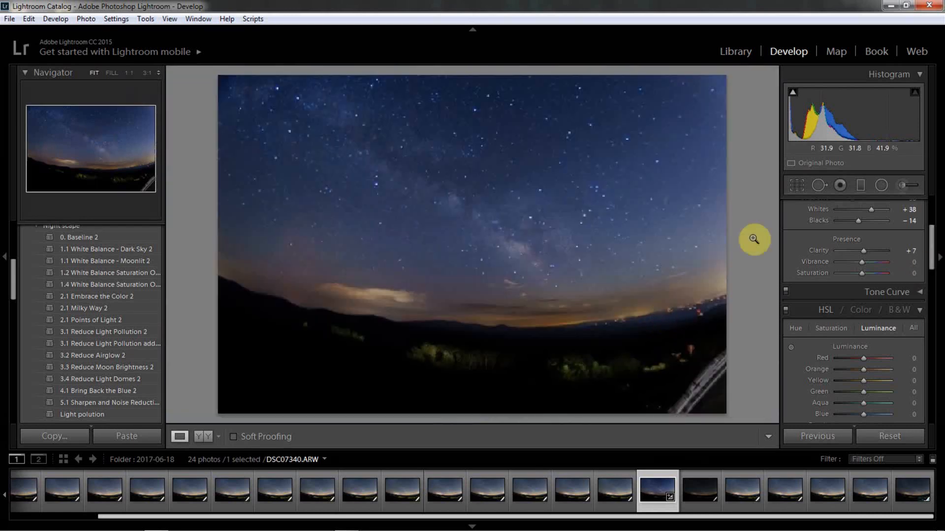
left_click(860, 185)
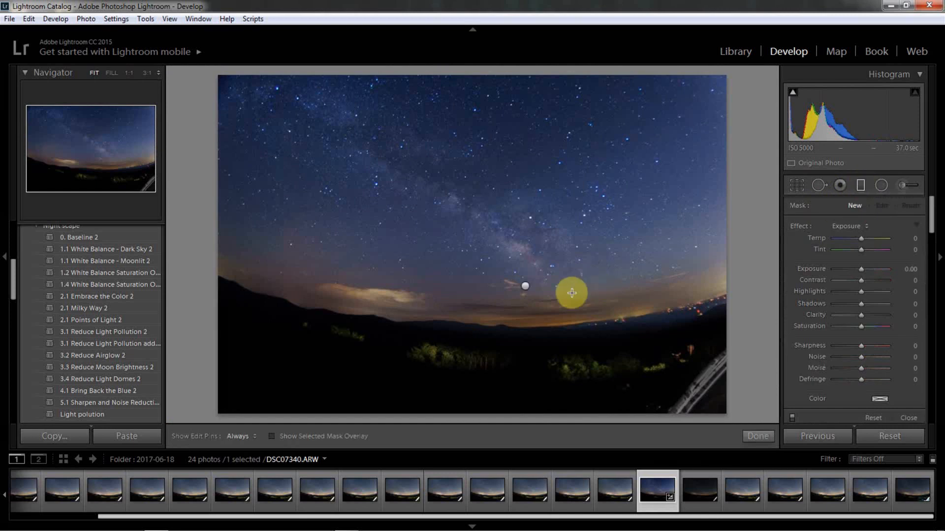
left_click(525, 286)
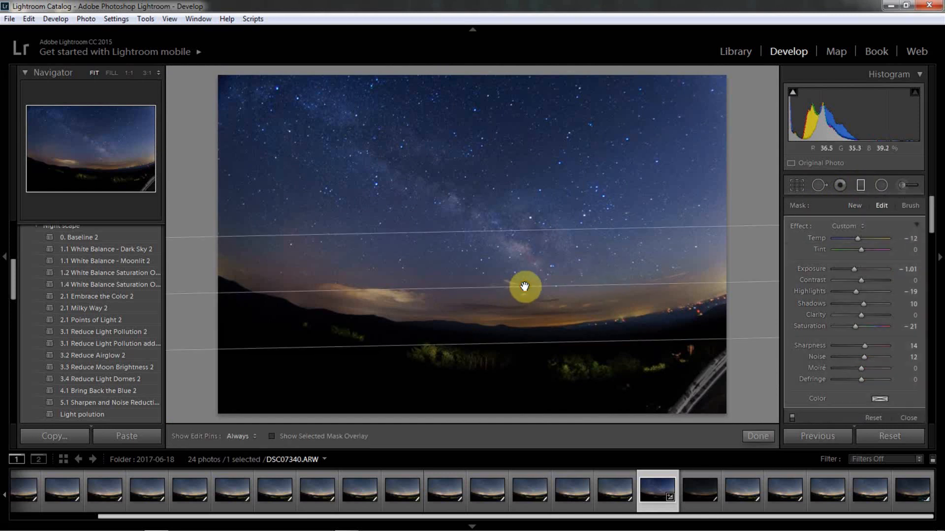
key("Delete")
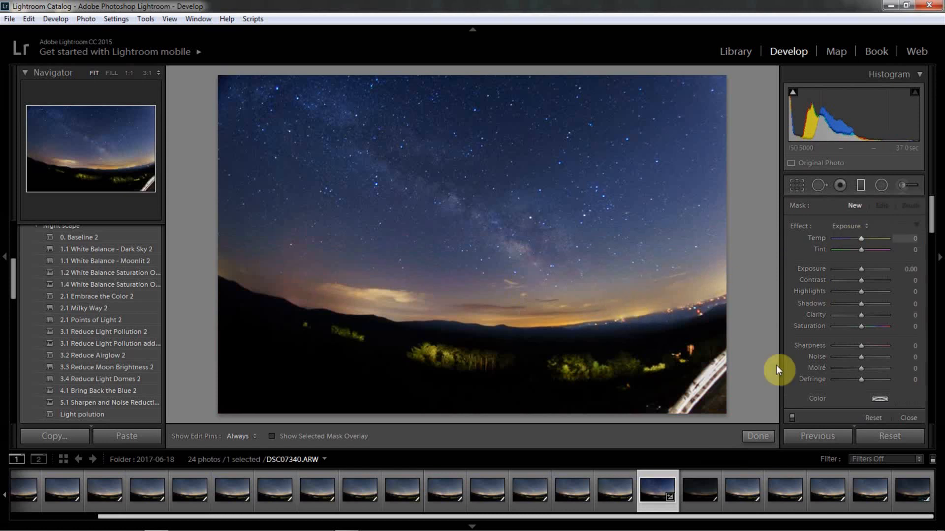
left_click(751, 436)
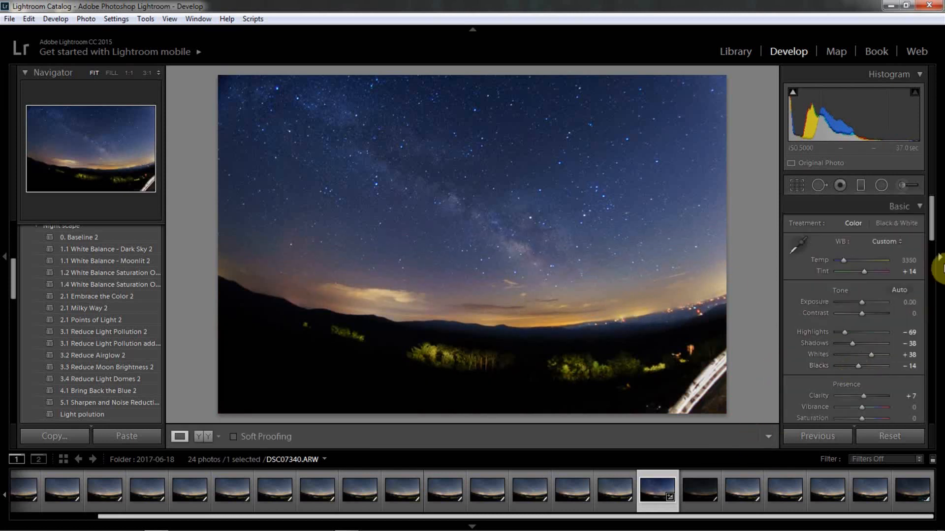
Step: With targeted HSL adjustment on the horizon glow, set Luminance to Orange −22, Yellow −14 and Saturation to Orange −30, Yellow −17
left_click_drag(933, 235, 938, 282)
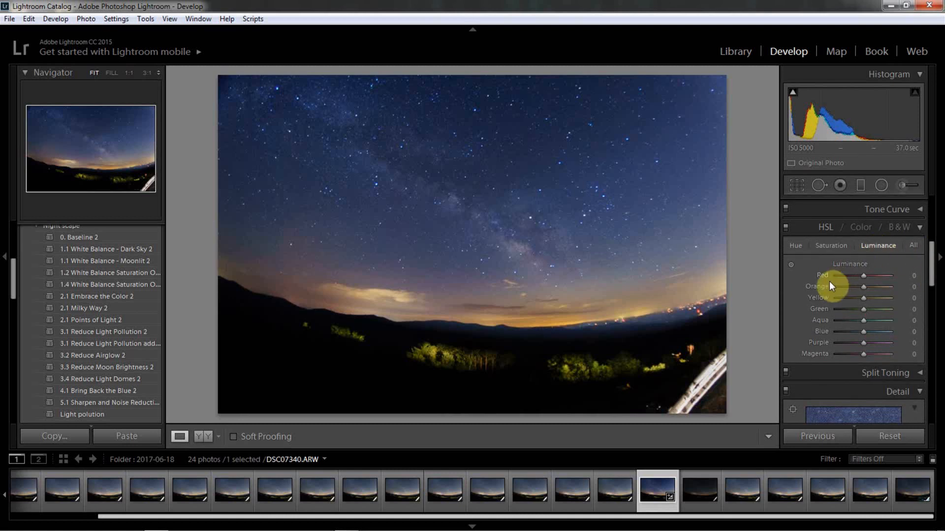
left_click(791, 265)
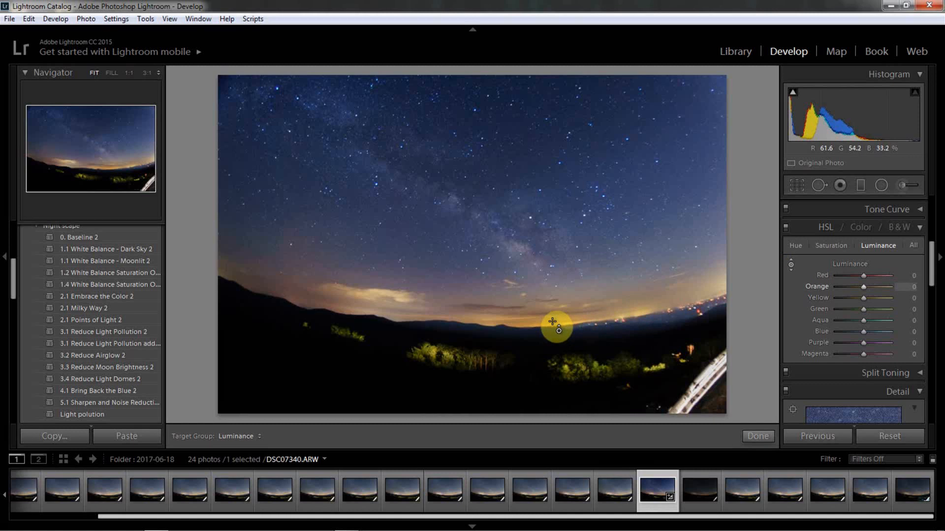
left_click_drag(552, 322, 552, 345)
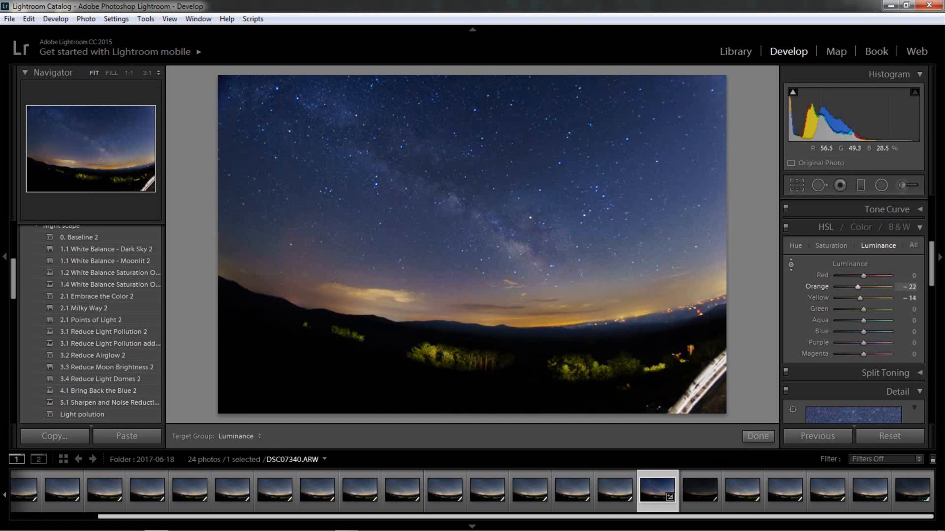
left_click(829, 246)
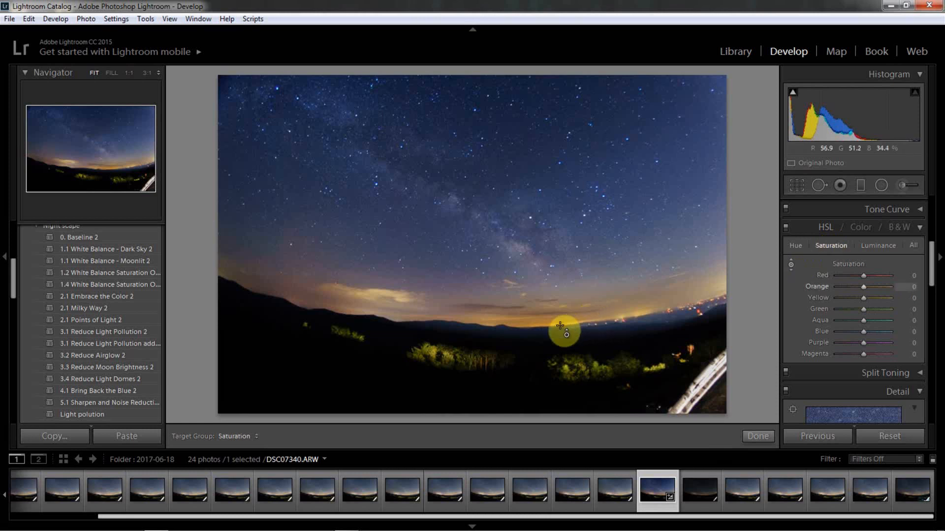
left_click_drag(560, 326, 560, 344)
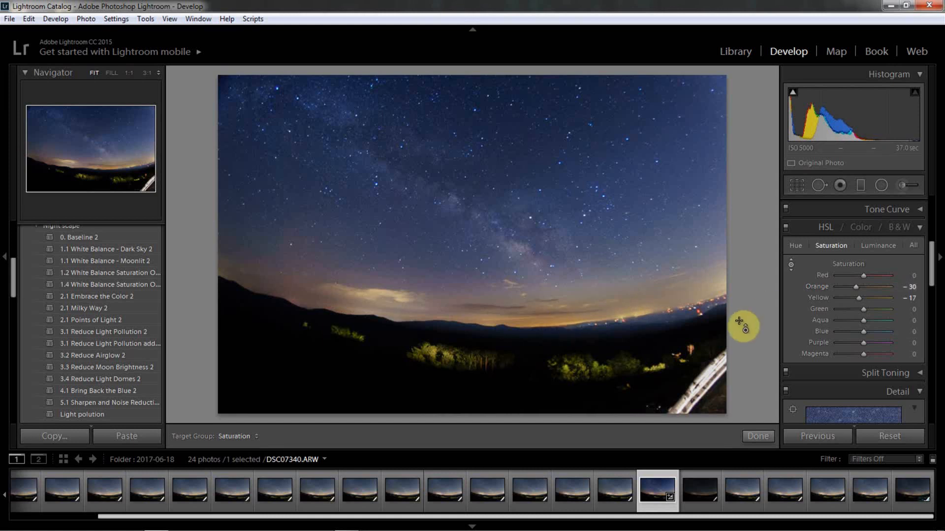
left_click(757, 436)
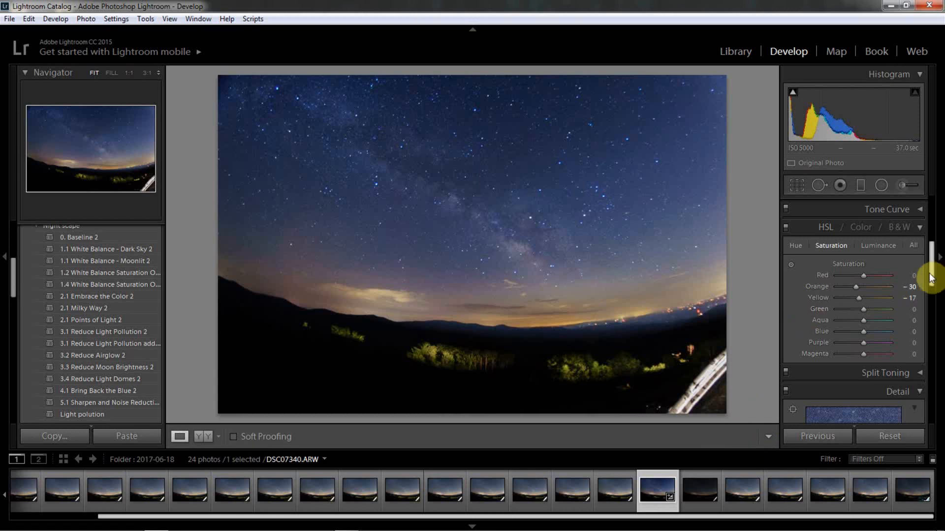
Step: Set the sharpening Amount to 4 and the Luminance noise reduction to 17, judging the stars at 1:1
left_click_drag(931, 278, 929, 306)
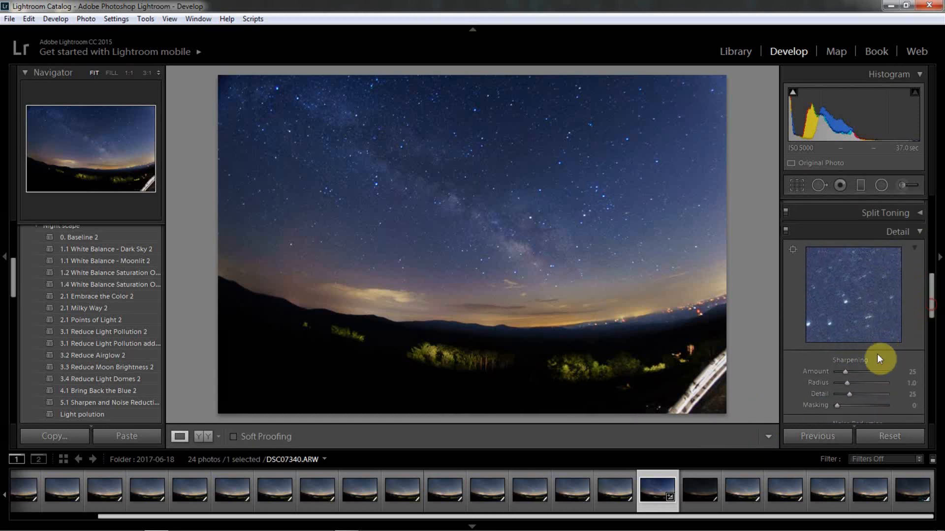
left_click_drag(846, 372, 834, 373)
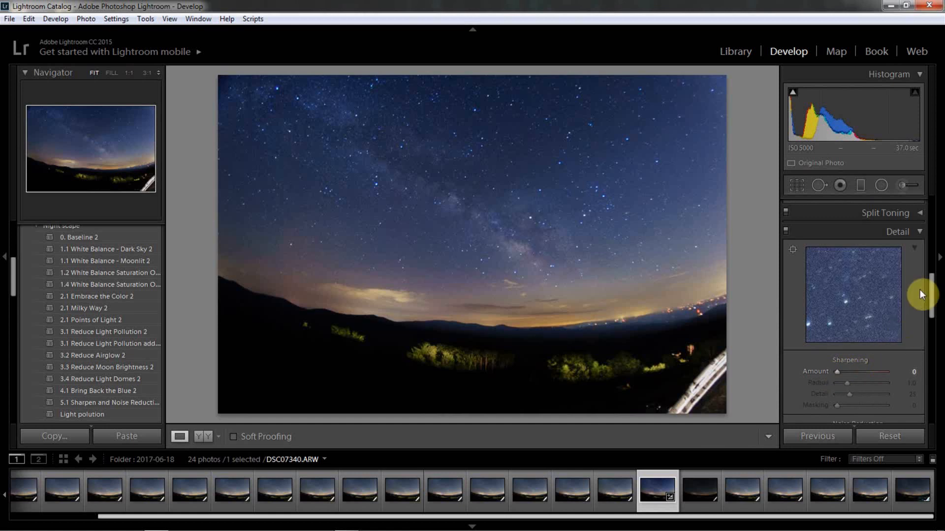
left_click_drag(930, 294, 915, 317)
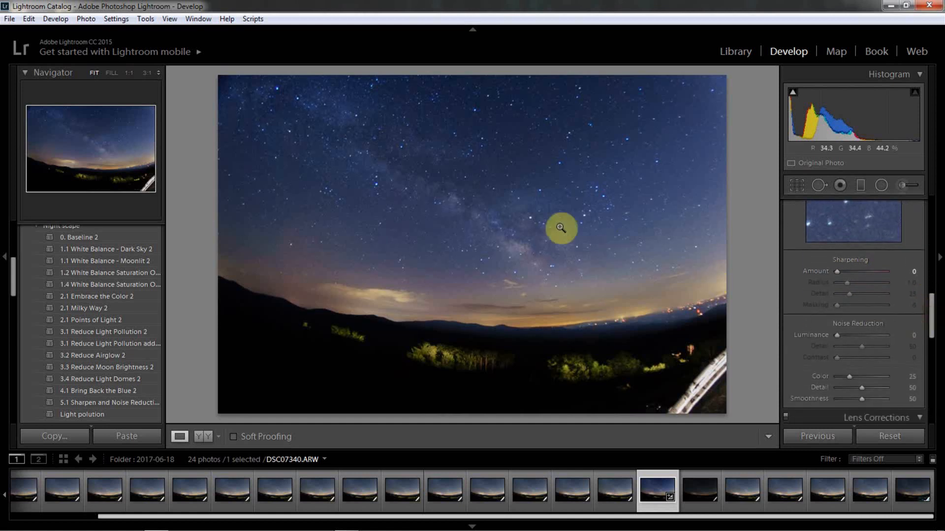
left_click(506, 204)
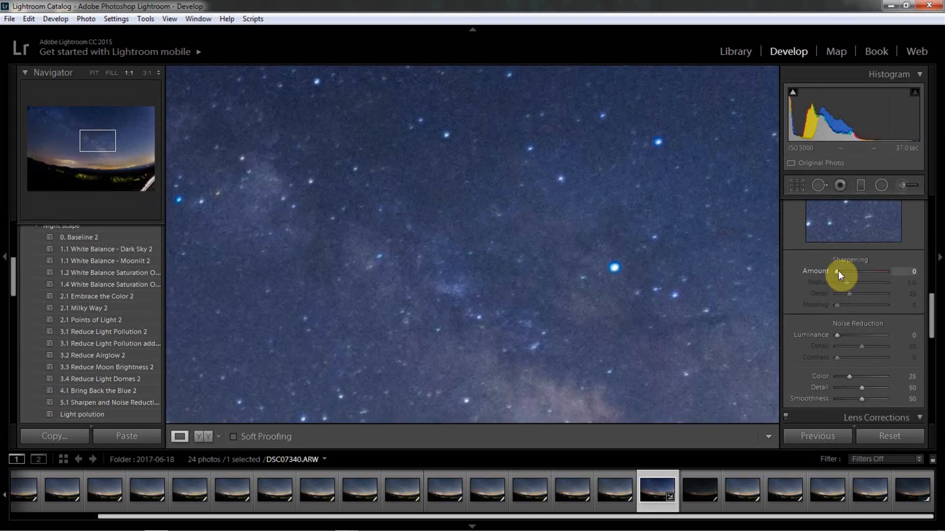
left_click_drag(838, 271, 838, 272)
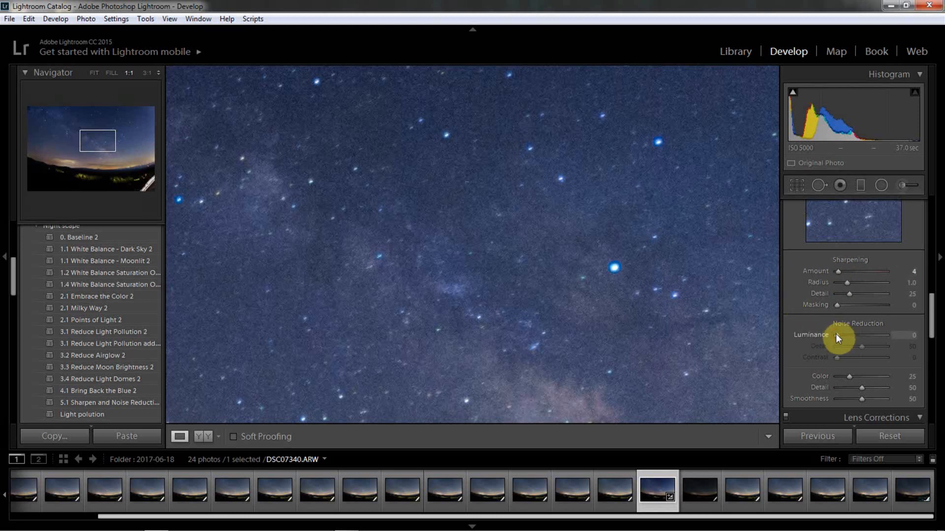
left_click_drag(838, 336, 840, 336)
left_click_drag(846, 336, 872, 335)
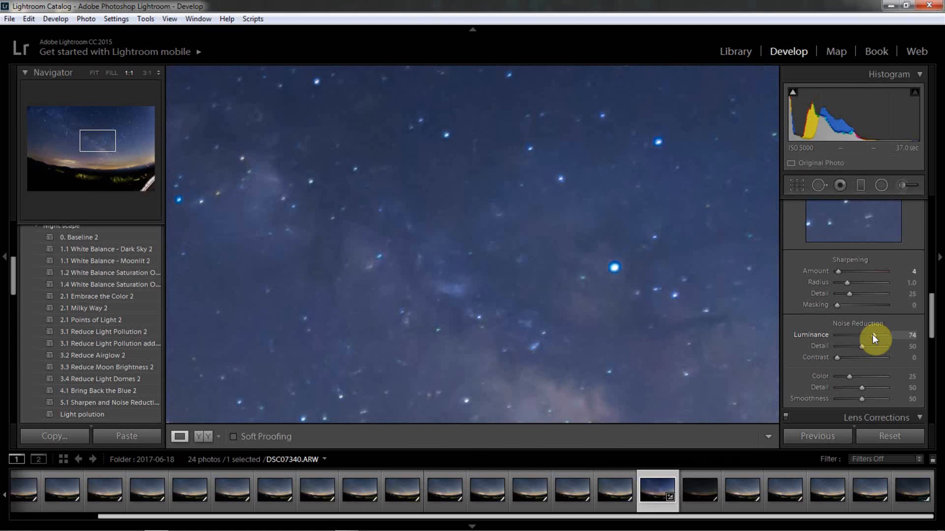
left_click_drag(871, 335, 844, 336)
left_click(531, 215)
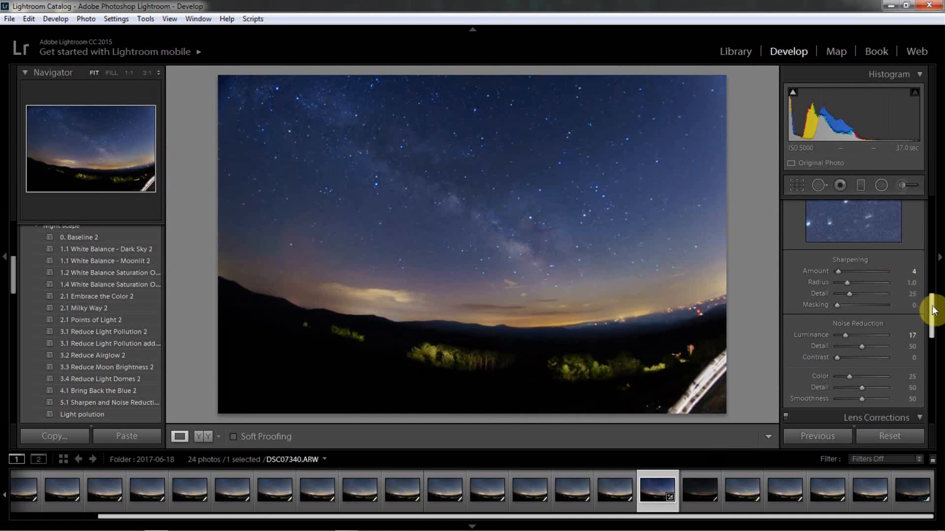
Step: Paint along the whole Milky Way band with an adjustment brush set to Exposure 0.60
mouse_move(932, 307)
left_mouse_down()
mouse_move(933, 297)
mouse_move(938, 396)
mouse_move(934, 201)
left_mouse_up()
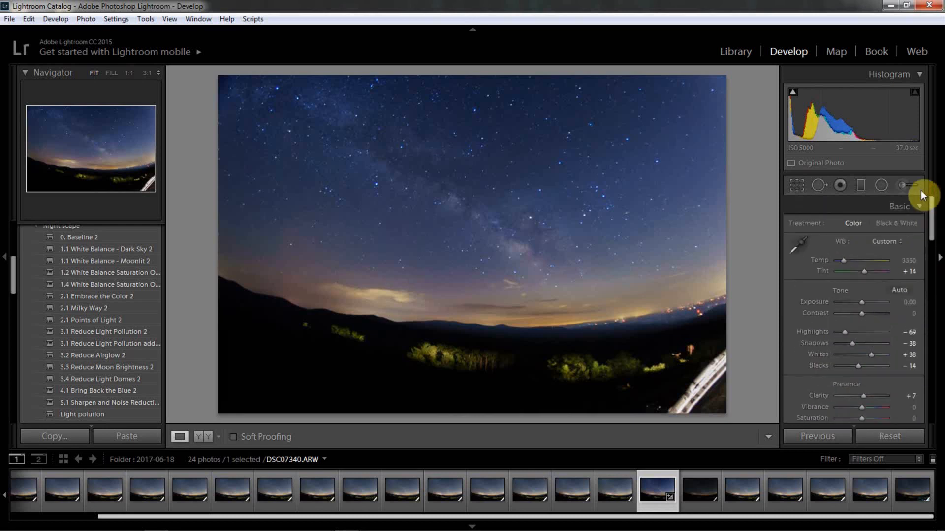
left_click(903, 187)
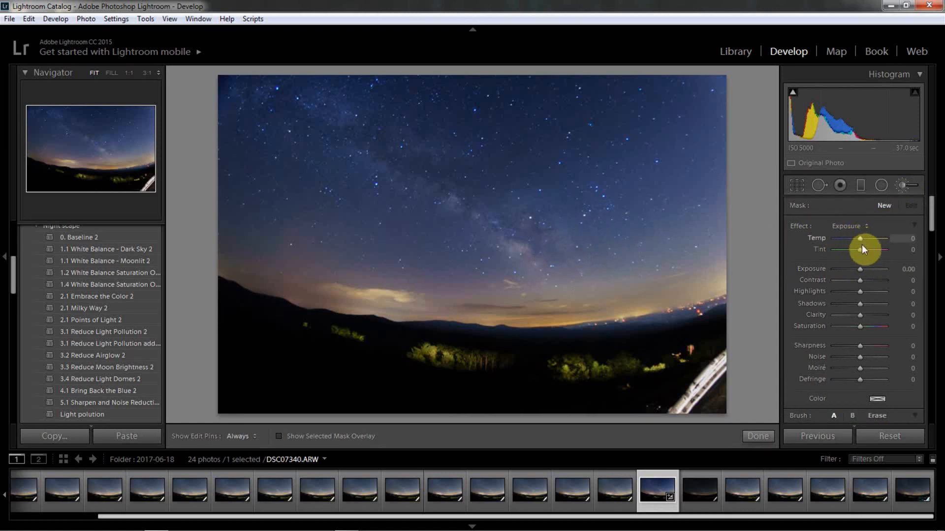
left_click_drag(860, 272, 863, 269)
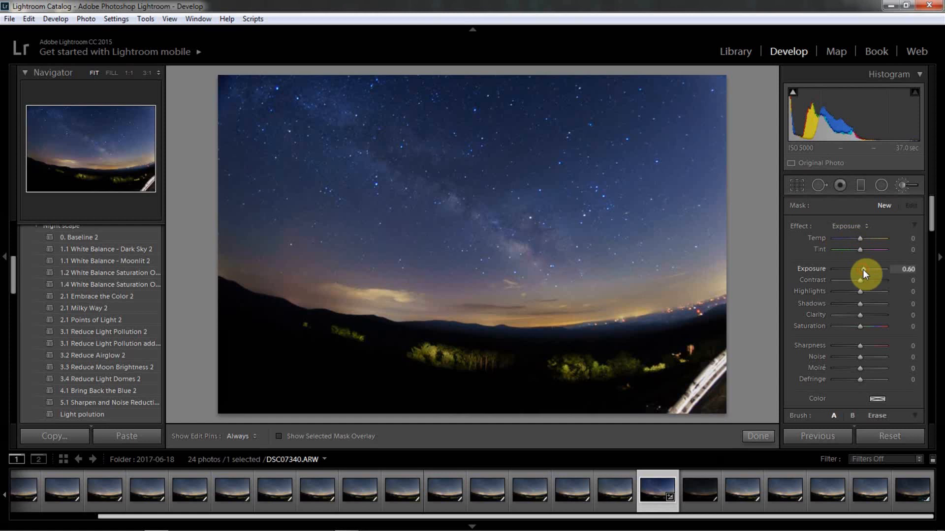
key("h")
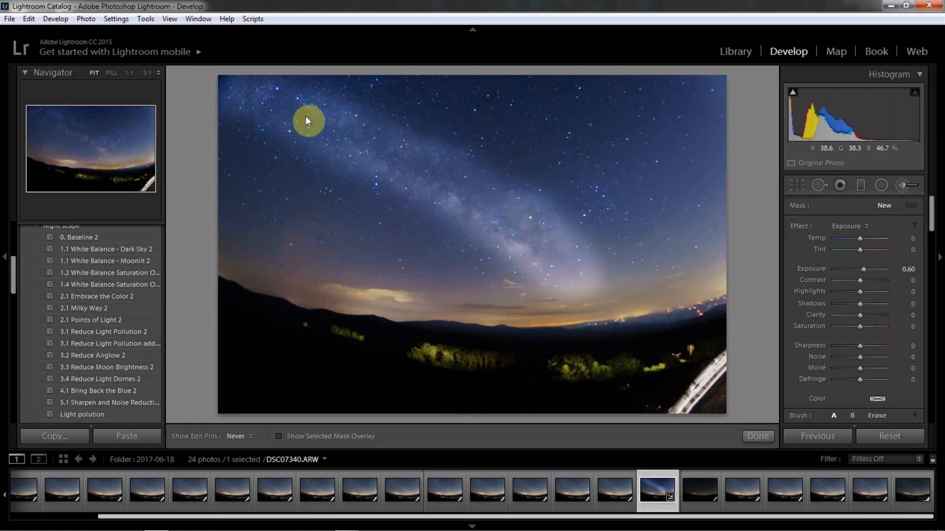
left_click_drag(306, 120, 615, 261)
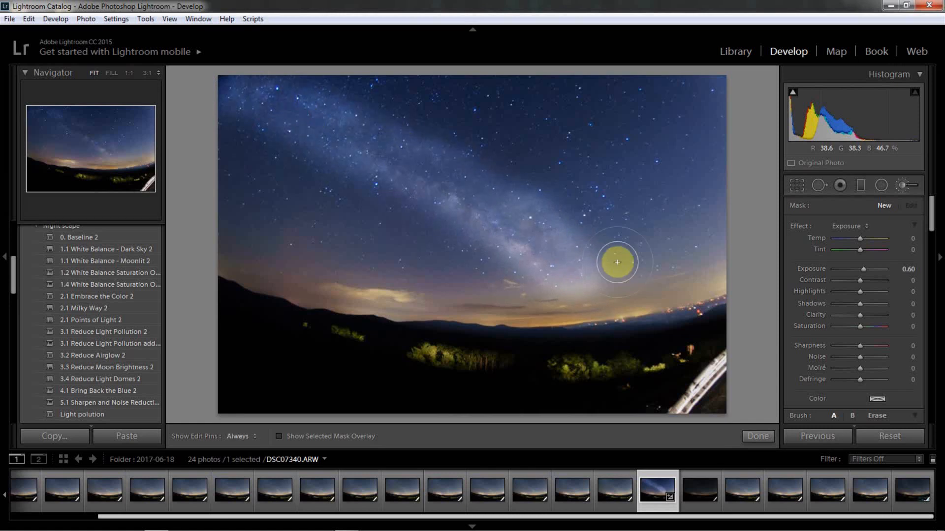
Step: Reset the Milky Way brush's Exposure to 0.00 and set Clarity 20, Highlights −20, Shadows 8, Contrast 13 and Saturation 13
double_click(864, 270)
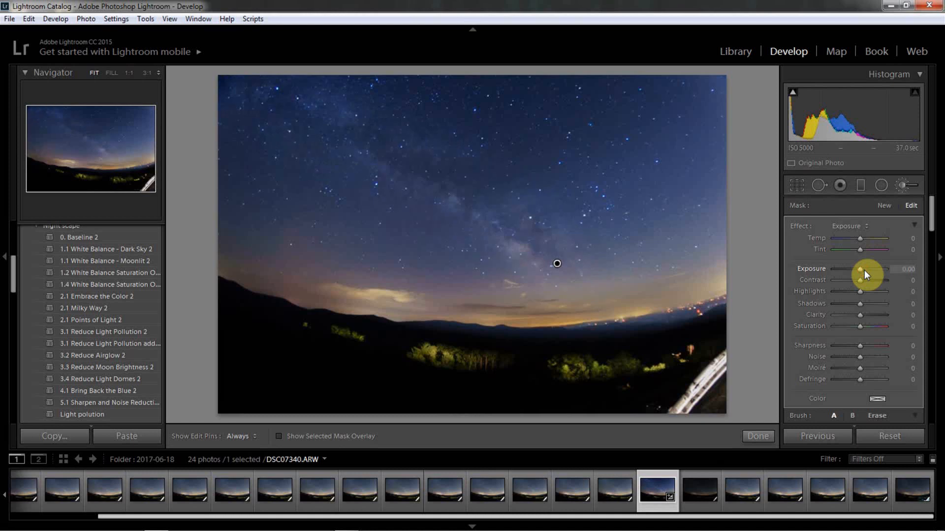
scroll(929, 222, "down", 2)
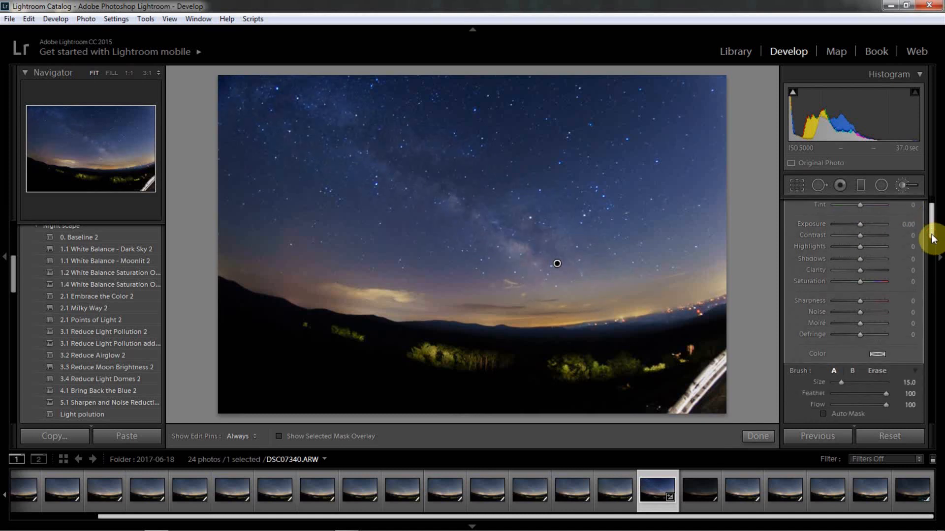
left_click_drag(859, 267, 866, 269)
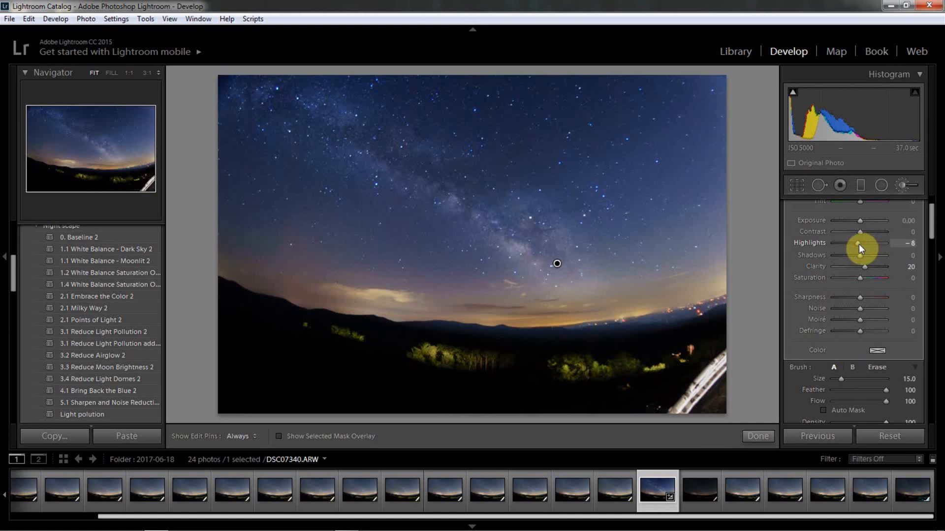
left_click_drag(857, 244, 863, 254)
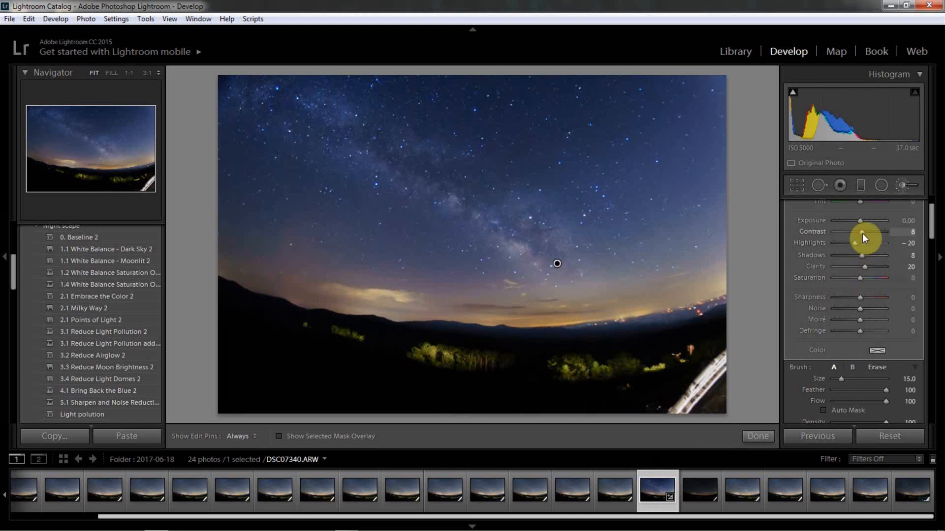
left_click_drag(862, 233, 863, 233)
left_click_drag(863, 277, 864, 277)
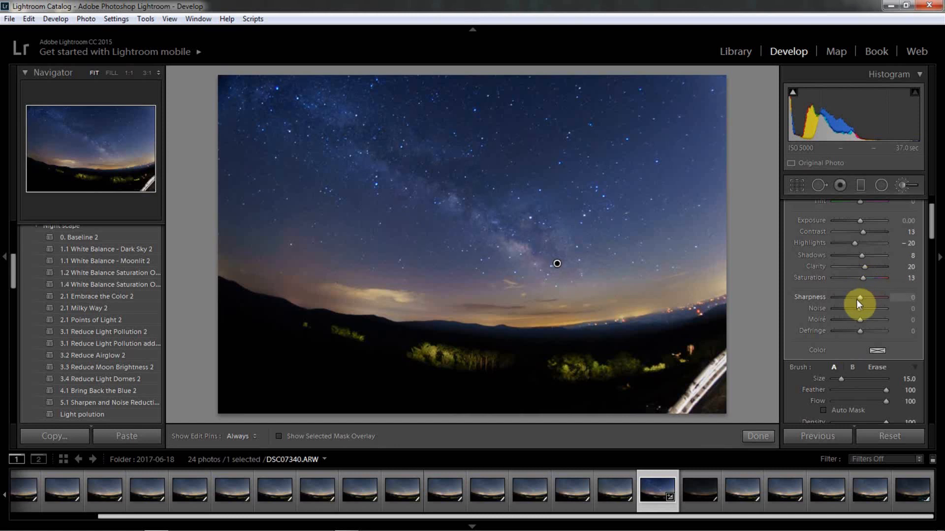
Step: Set the brush's Sharpness to 29 and Noise to 15, raise Defringe slightly, finish the brush edit and check the Milky Way at 1:1
left_click_drag(860, 297, 867, 301)
left_click_drag(866, 298, 868, 298)
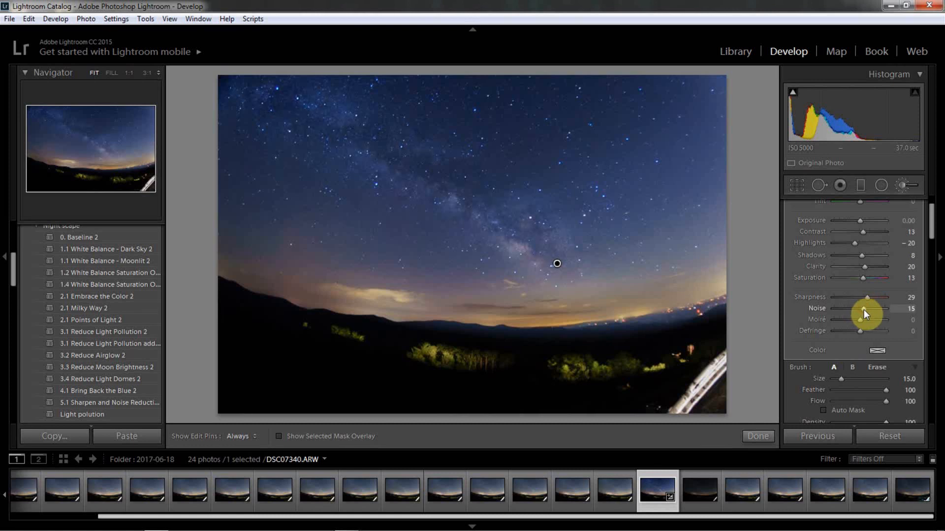
left_click_drag(859, 334, 863, 334)
left_click(761, 436)
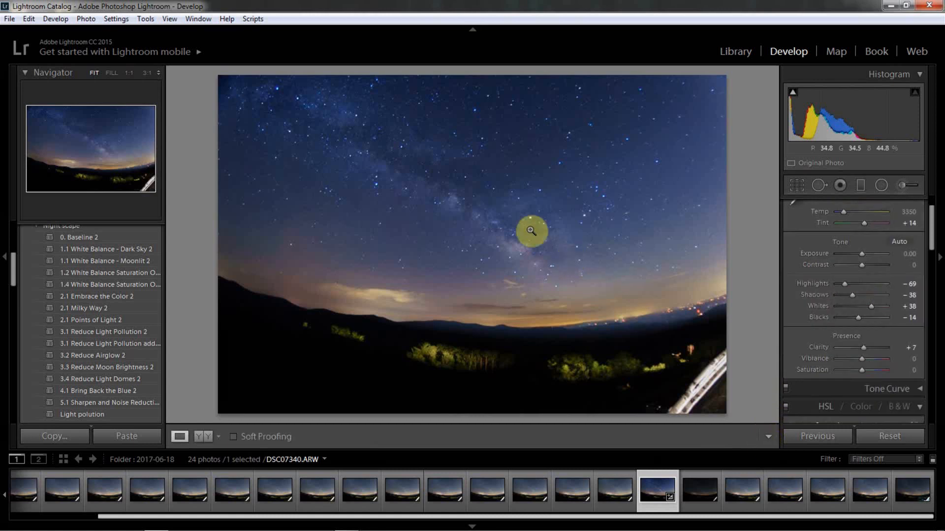
left_click(518, 226)
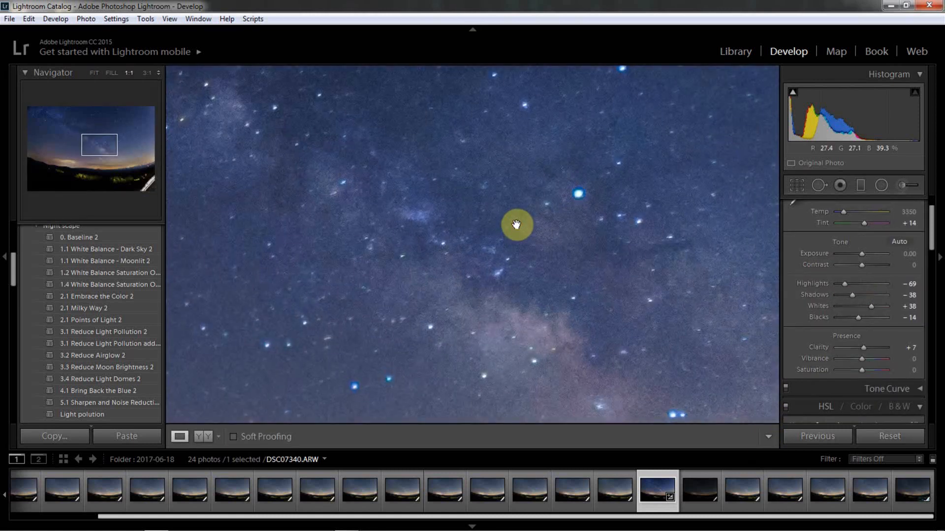
left_click(516, 224)
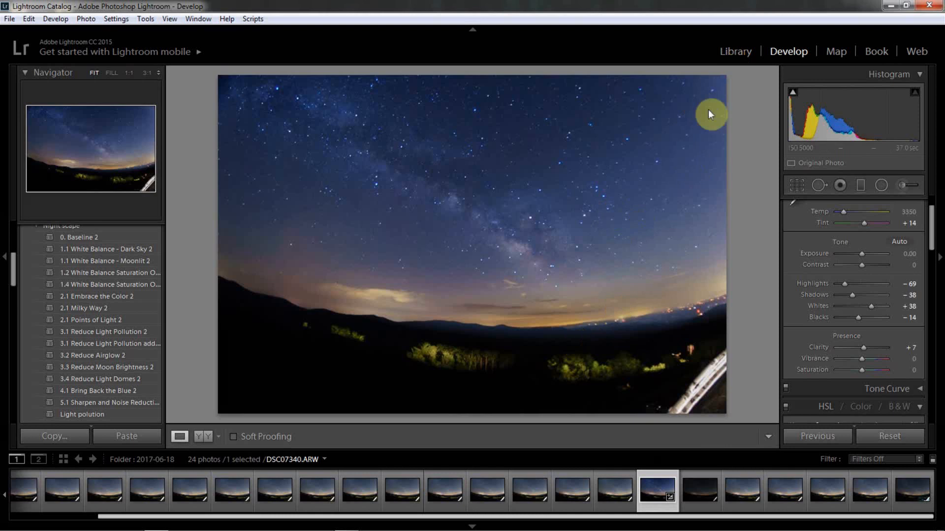
Step: Add a diagonal graduated filter with Exposure 0.60 from the photo's right edge toward the Milky Way and shift it further inward
left_click(861, 185)
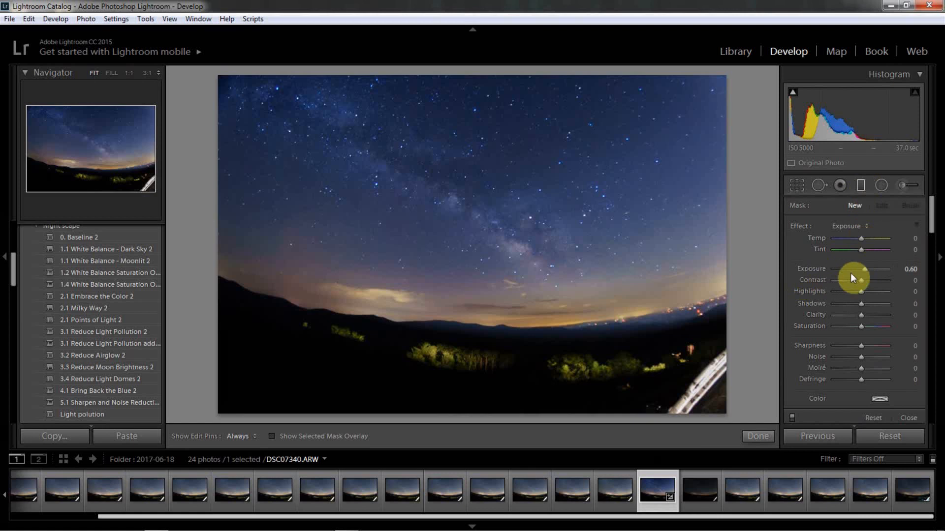
left_click_drag(727, 274, 593, 198)
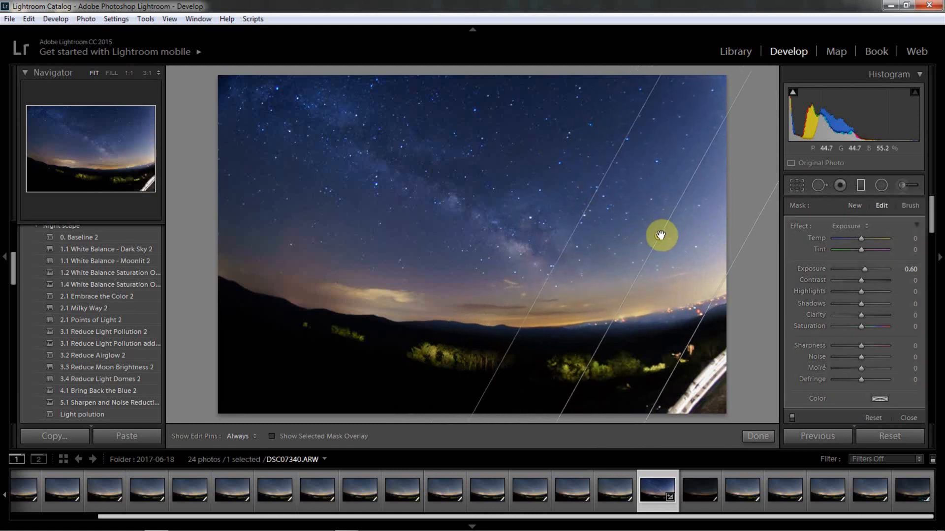
left_click_drag(660, 236, 619, 218)
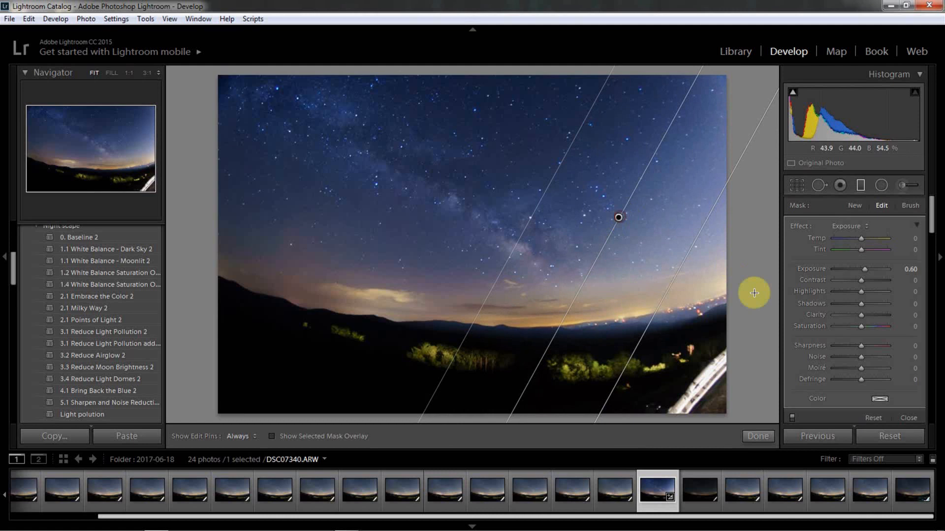
Step: Reset the graduated filter's Exposure to 0.00, set its Highlights to −25 and finish the filter edit
double_click(865, 270)
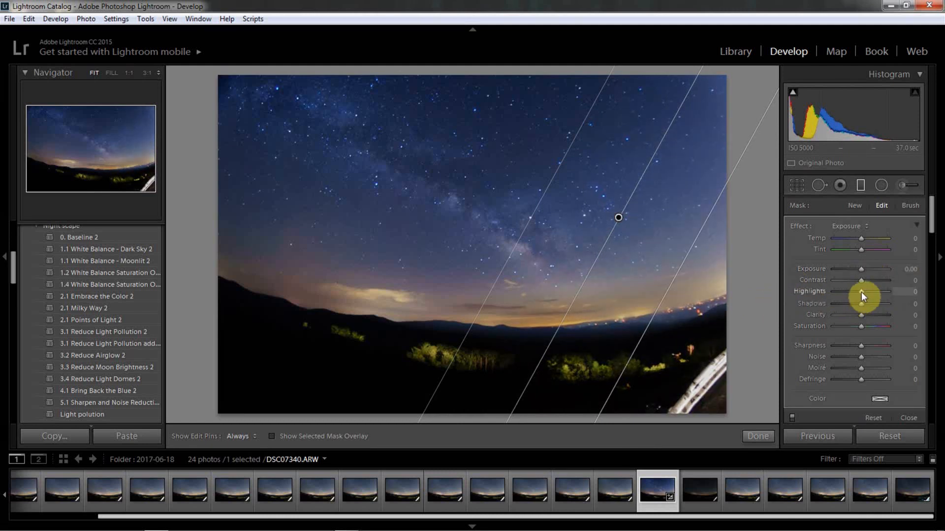
left_click_drag(861, 292, 853, 293)
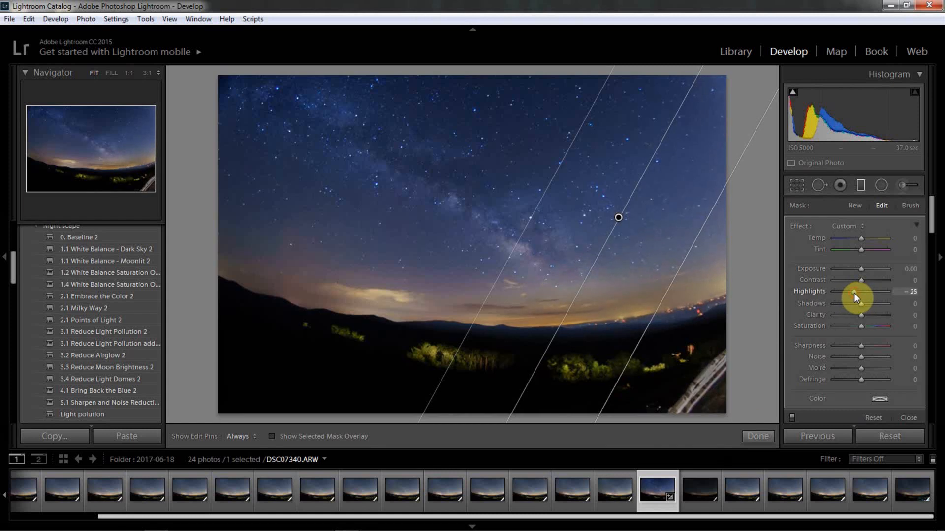
left_click(758, 435)
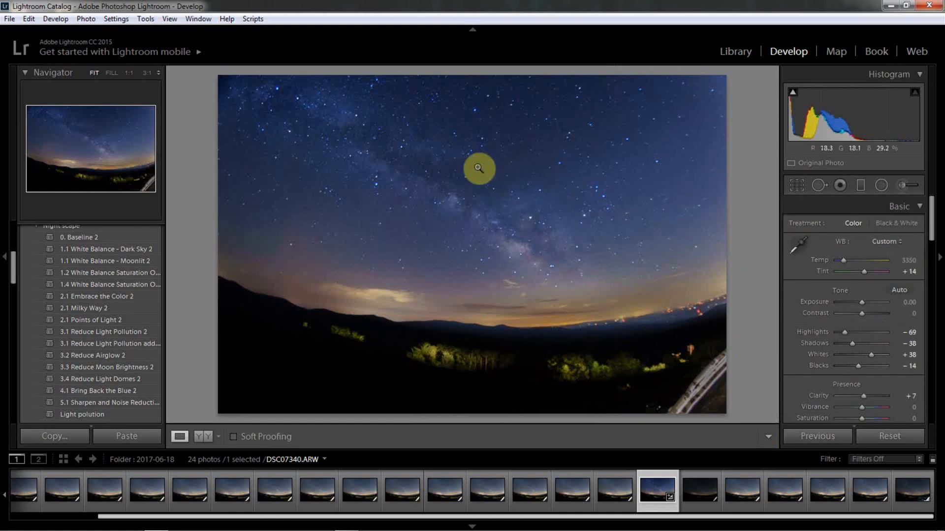
Step: Inspect the Milky Way core at 1:1 and paint its dark dust lanes with a new, smaller adjustment brush set to Exposure 0.60
left_click(492, 222)
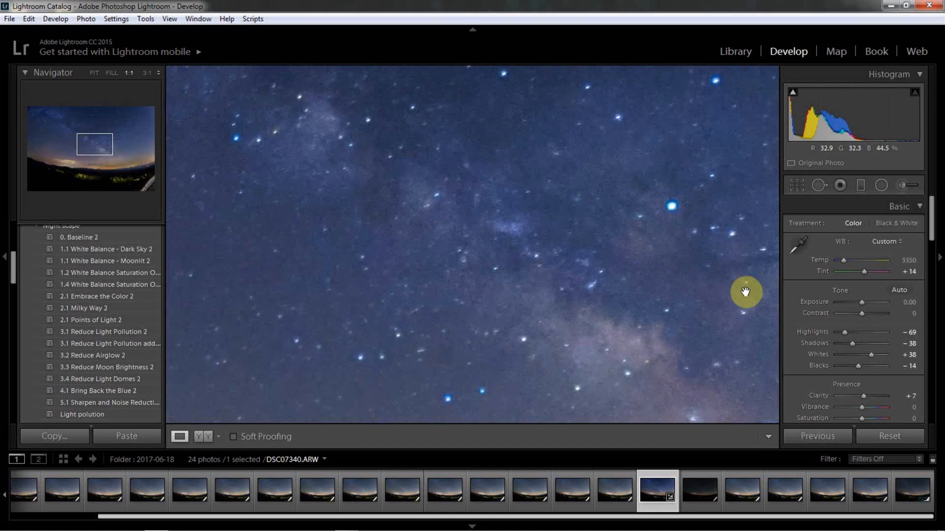
left_click_drag(654, 274, 485, 225)
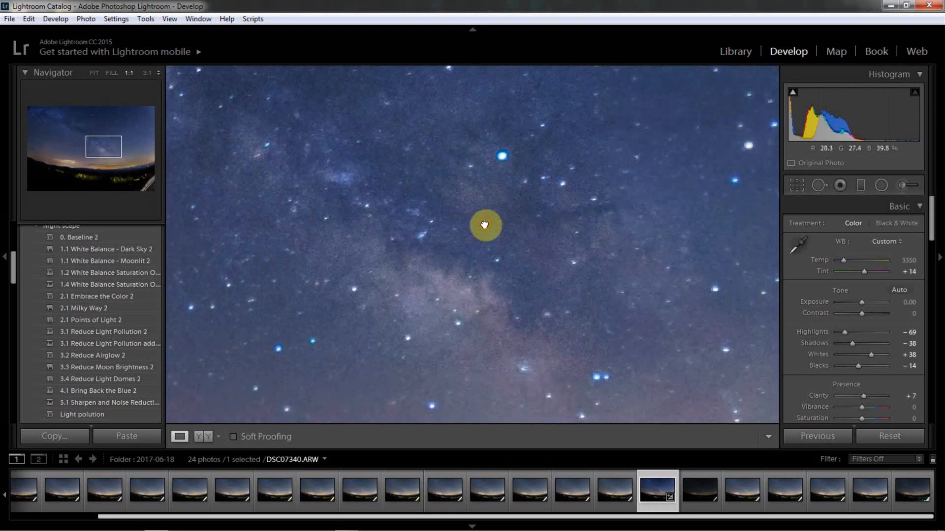
left_click(485, 225)
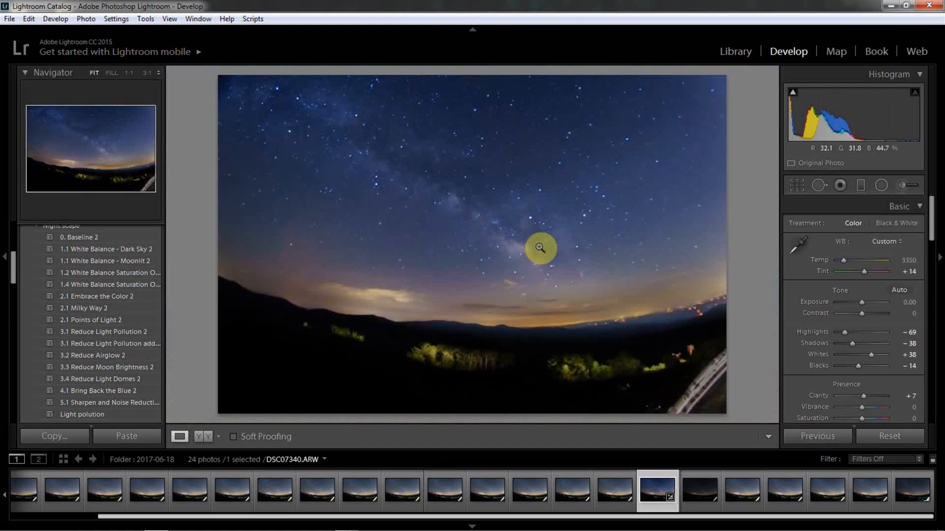
left_click(540, 248)
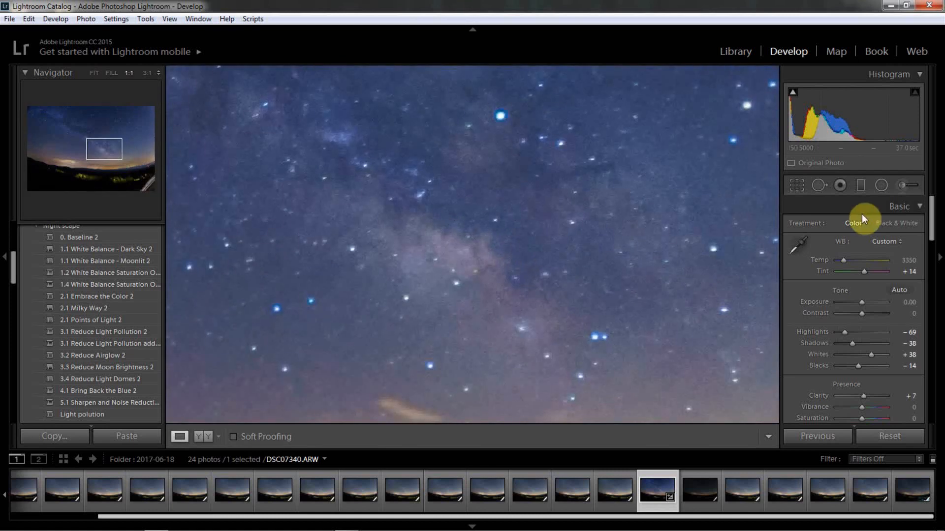
left_click(899, 187)
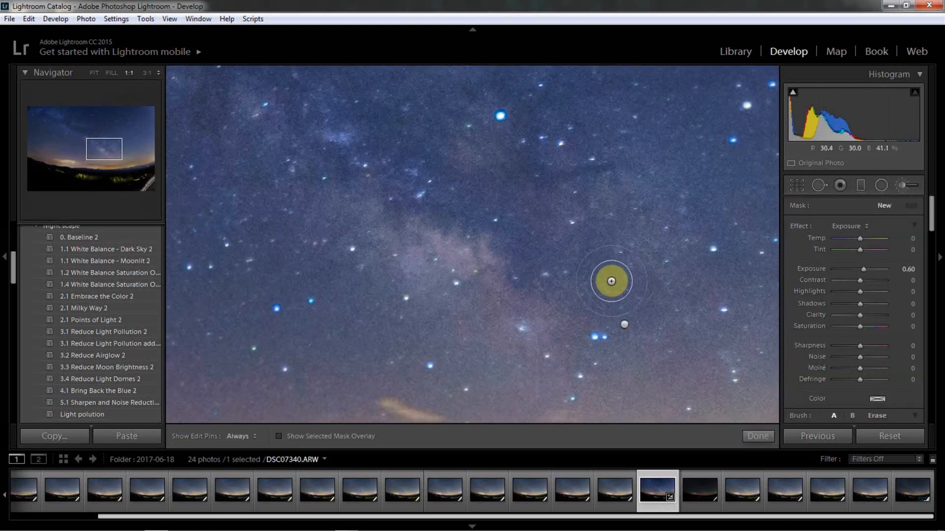
scroll(611, 281, "down", 5)
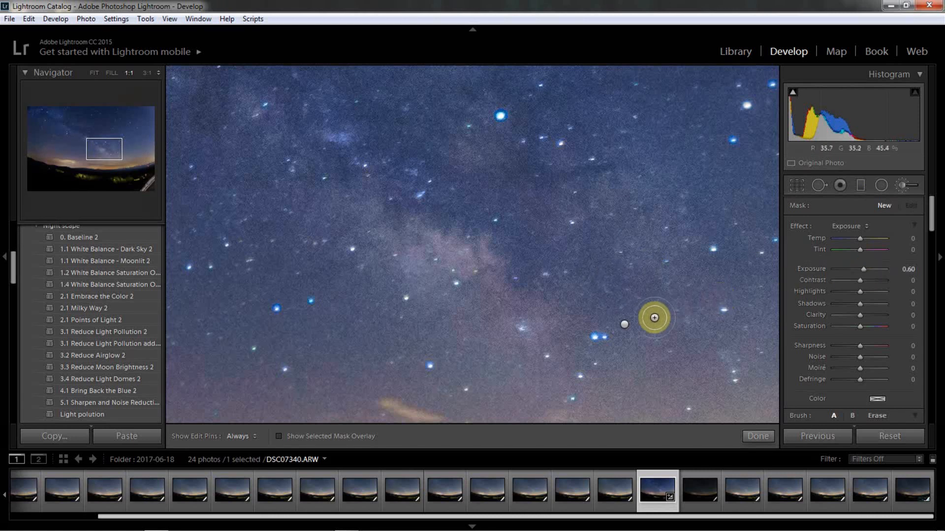
key("h")
mouse_move(654, 317)
left_mouse_down()
mouse_move(632, 279)
mouse_move(569, 237)
mouse_move(549, 207)
mouse_move(557, 185)
mouse_move(607, 167)
mouse_move(558, 182)
mouse_move(520, 172)
mouse_move(524, 127)
mouse_move(557, 69)
mouse_move(523, 109)
mouse_move(494, 80)
mouse_move(510, 140)
mouse_move(492, 166)
mouse_move(458, 178)
mouse_move(403, 156)
mouse_move(338, 81)
mouse_move(260, 76)
mouse_move(400, 218)
mouse_move(406, 204)
mouse_move(435, 208)
mouse_move(495, 235)
mouse_move(527, 287)
mouse_move(546, 268)
mouse_move(573, 263)
mouse_move(620, 291)
mouse_move(535, 219)
mouse_move(504, 175)
mouse_move(533, 253)
mouse_move(481, 185)
mouse_move(484, 196)
mouse_move(430, 188)
mouse_move(318, 108)
mouse_move(385, 174)
mouse_move(363, 132)
left_mouse_up()
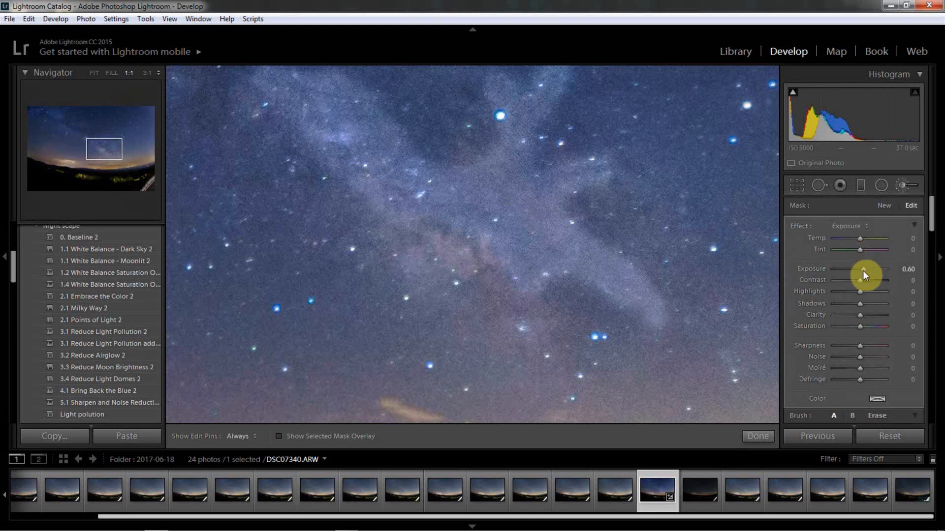
Step: Set the dust-lane brush's Exposure to 0.05 and Shadows to −13, finish the brush edit and check the whole photo
mouse_move(863, 270)
left_mouse_down()
mouse_move(860, 288)
mouse_move(860, 271)
mouse_move(842, 273)
mouse_move(851, 275)
left_mouse_up()
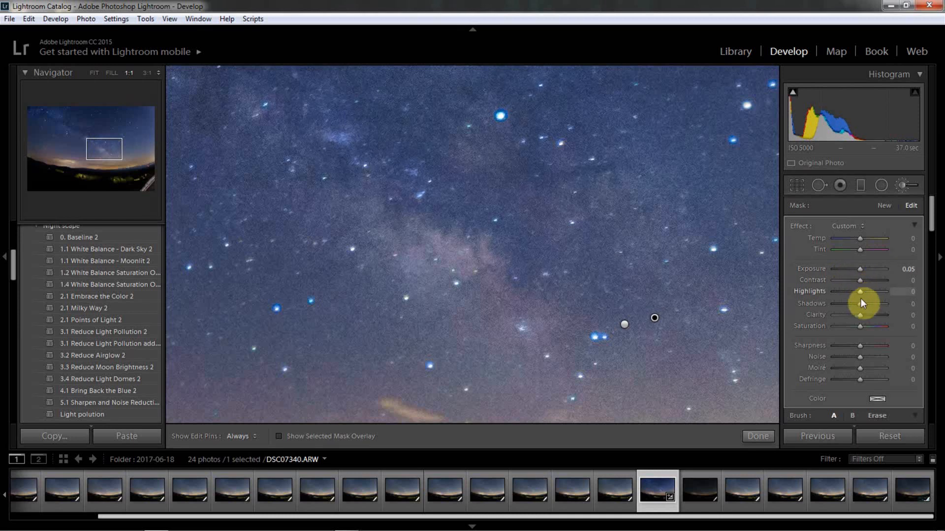
left_click_drag(861, 304, 850, 304)
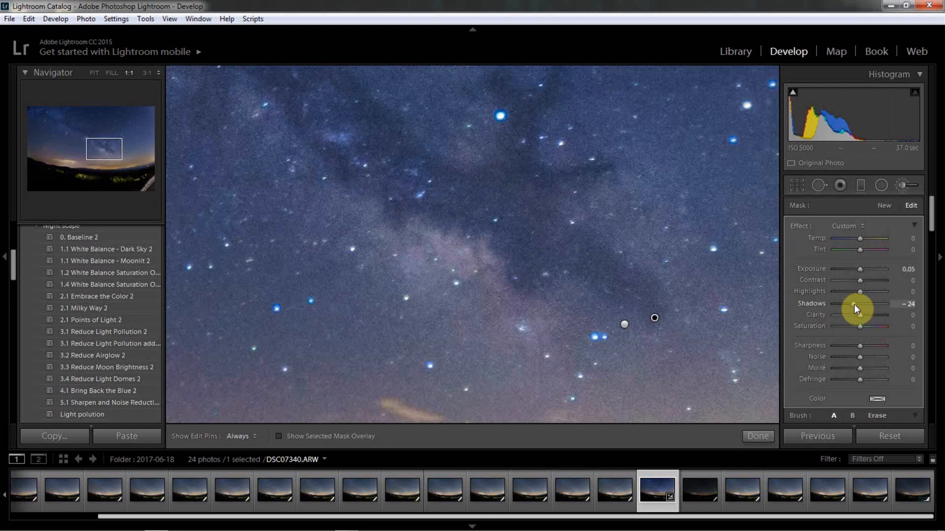
left_click_drag(855, 303, 856, 303)
left_click_drag(857, 303, 858, 304)
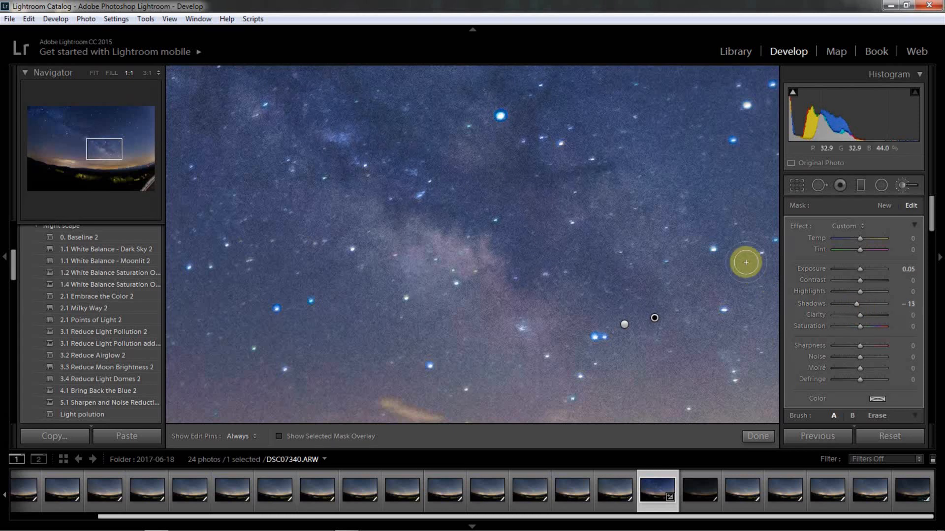
left_click(759, 437)
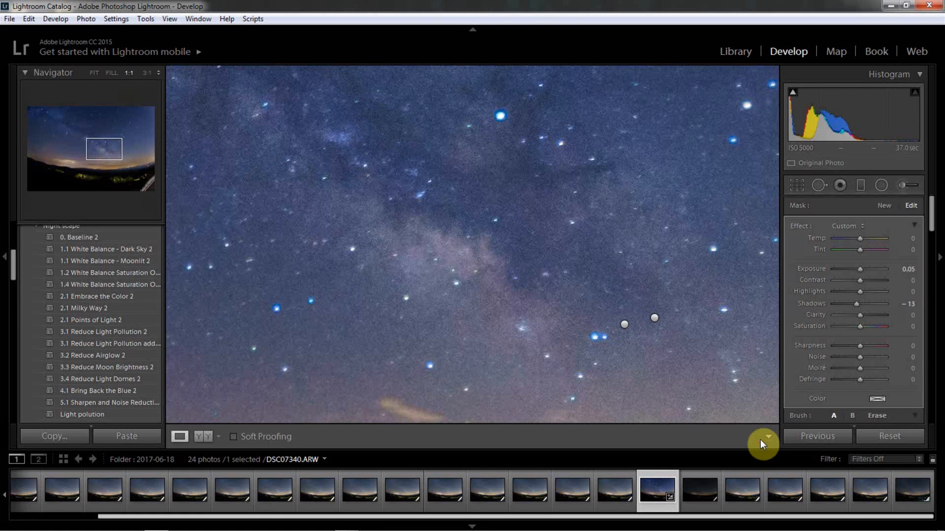
left_click(503, 235)
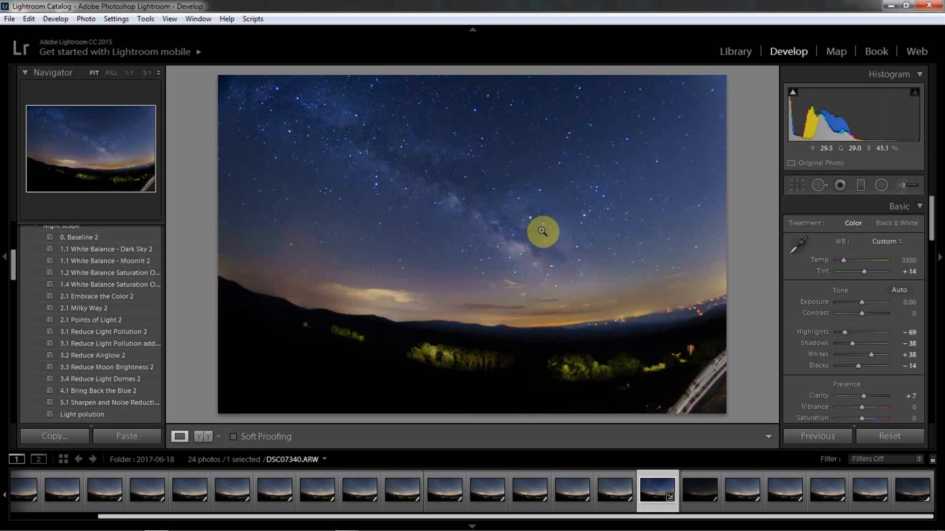
Step: Paint the two small bluish patches above the Milky Way core with a new adjustment brush set to Exposure 0.60
left_click(497, 223)
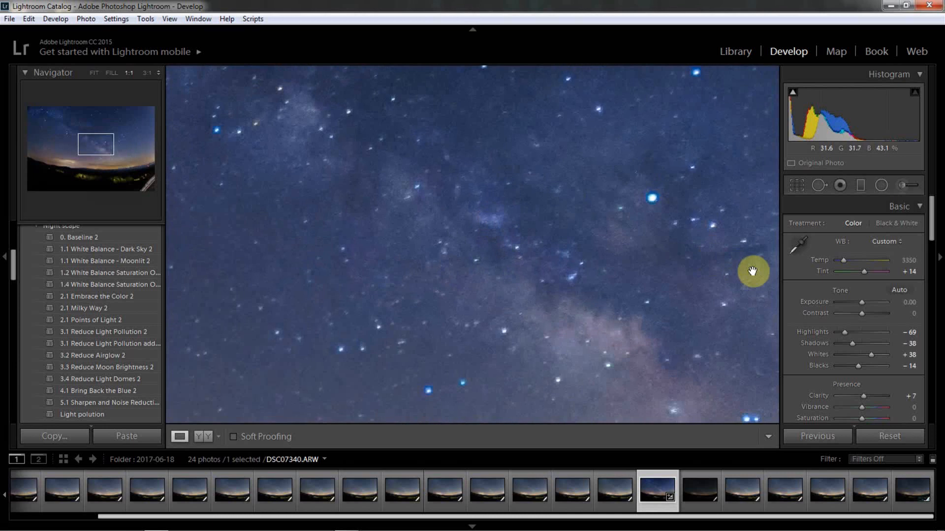
left_click(901, 186)
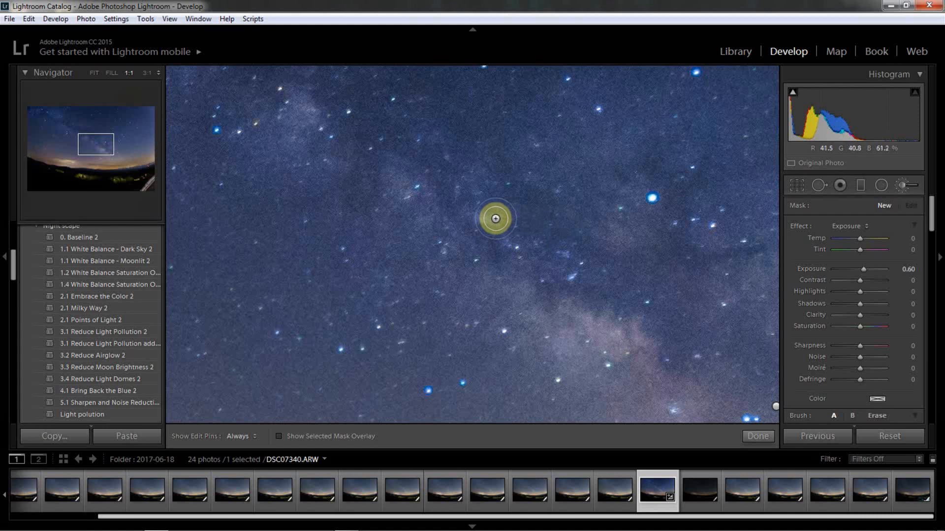
key("h")
mouse_move(483, 216)
left_mouse_down()
mouse_move(475, 211)
mouse_move(492, 213)
mouse_move(503, 235)
left_mouse_up()
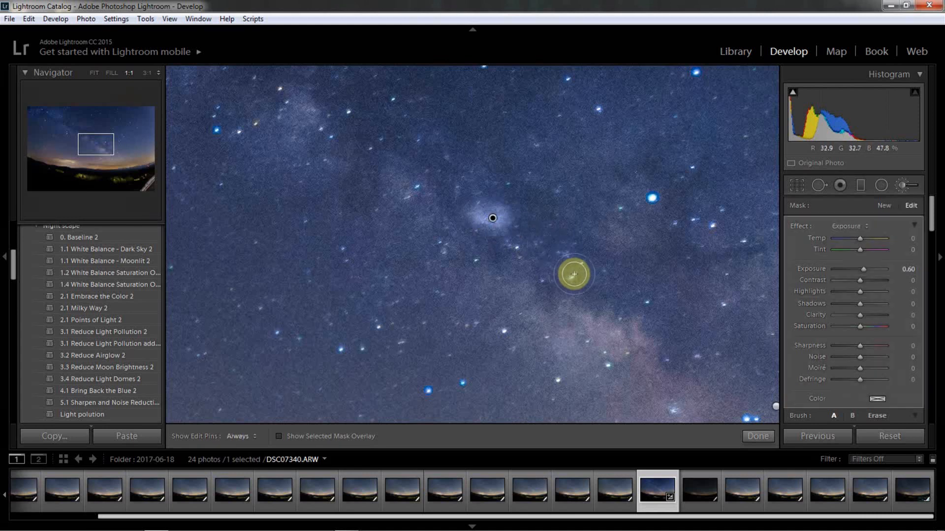
key("h")
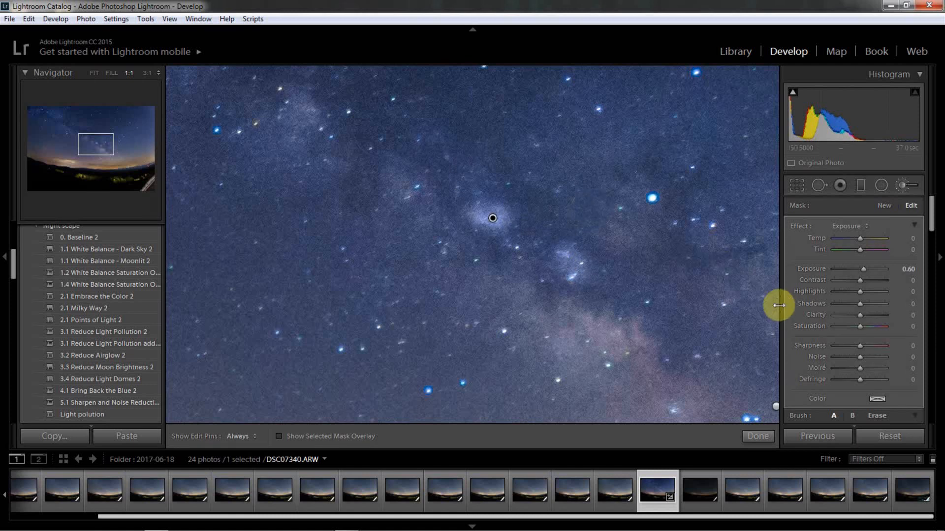
Step: Reset the blue-patch brush's Exposure to 0.00, set Temp −22 and Highlights 1, finish the edit and check the whole photo
double_click(862, 270)
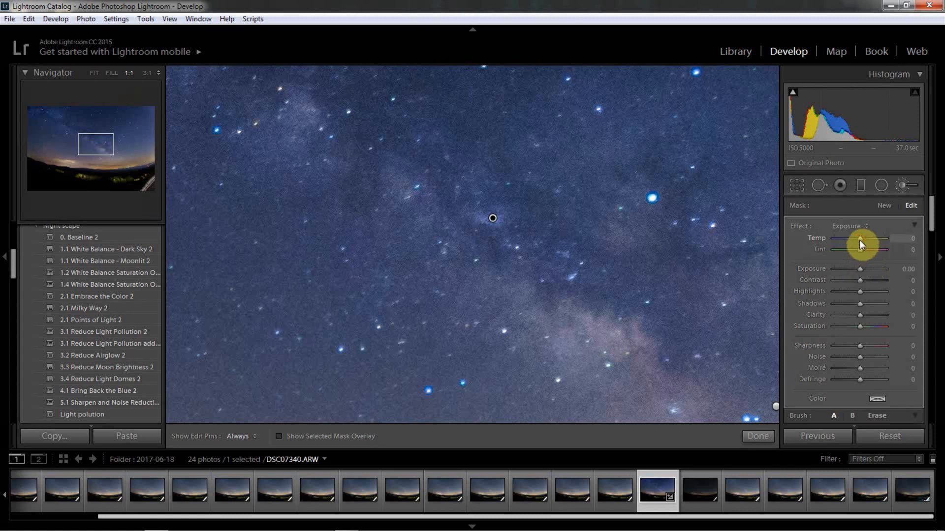
left_click_drag(858, 240, 854, 240)
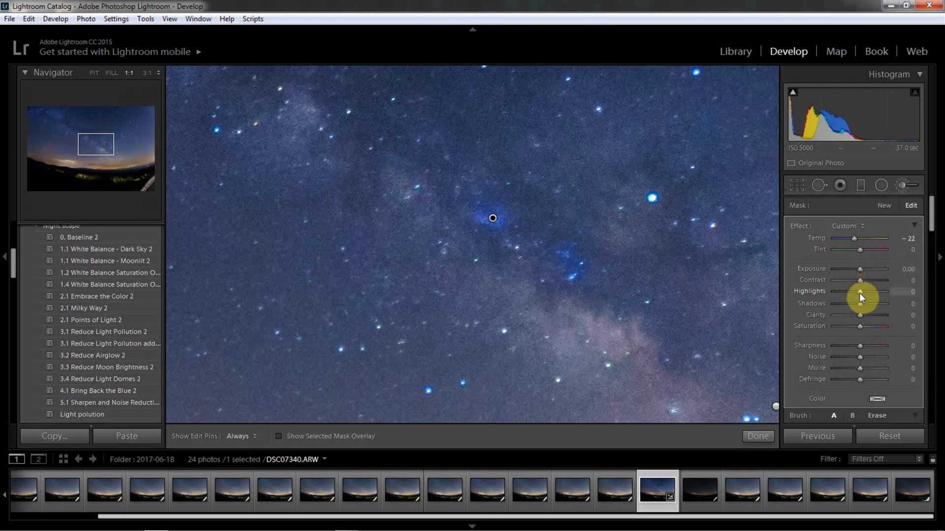
key("Right")
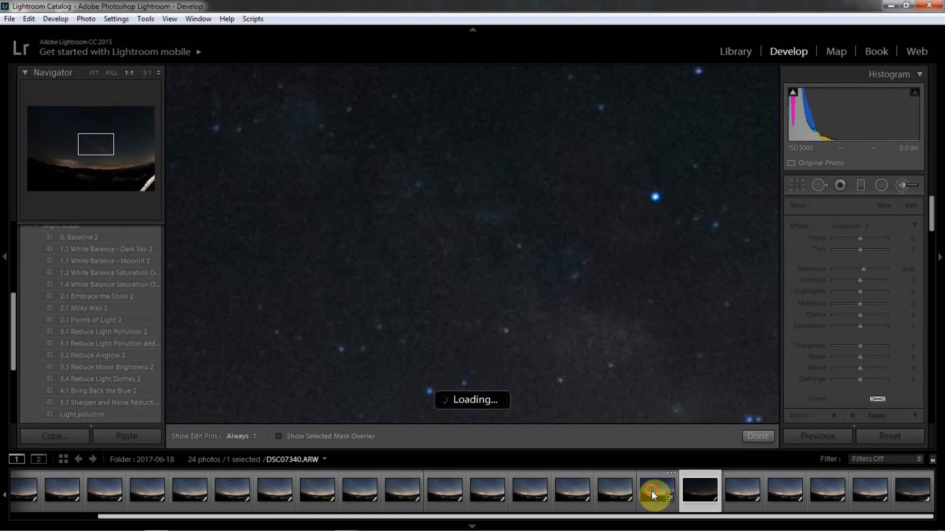
left_click(652, 491)
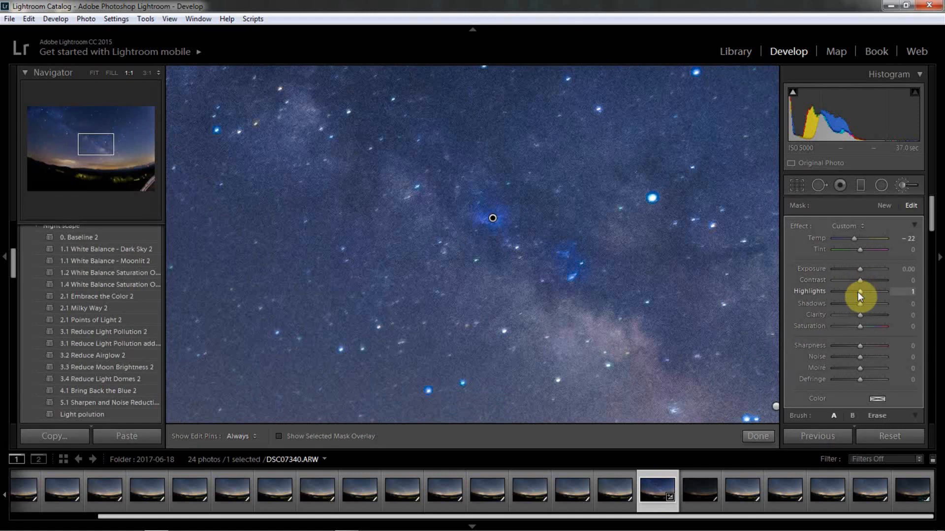
left_click(758, 436)
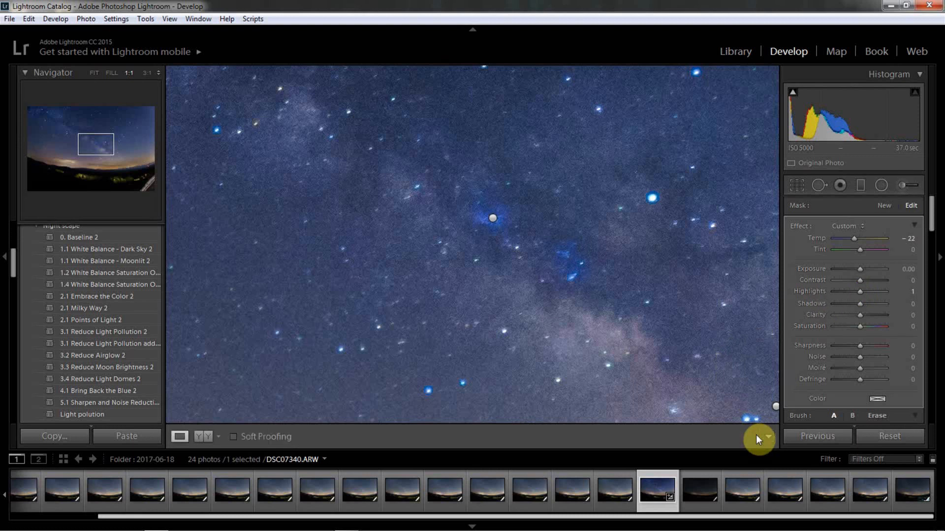
left_click(578, 285)
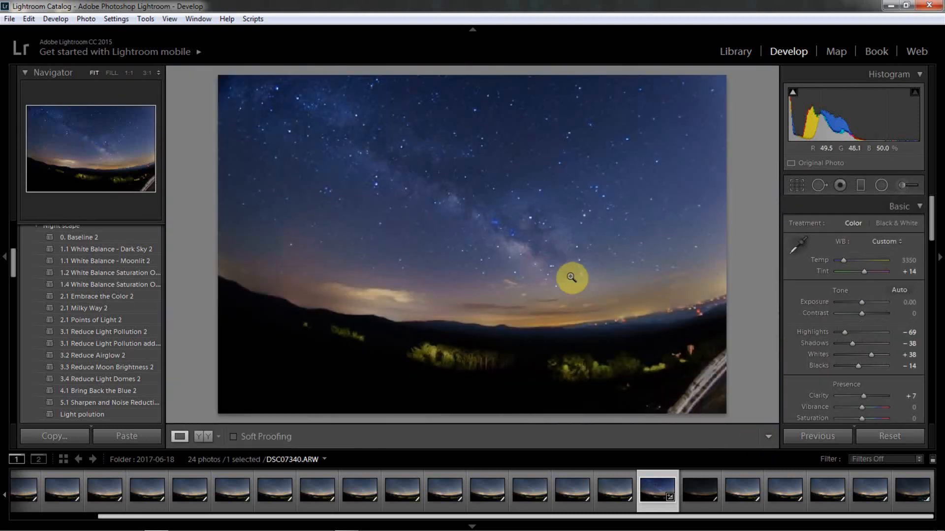
Step: Reopen the blue-patch brush adjustment, set Highlights to 0 and Shadows to −5, and finish the brush edit
left_click(501, 226)
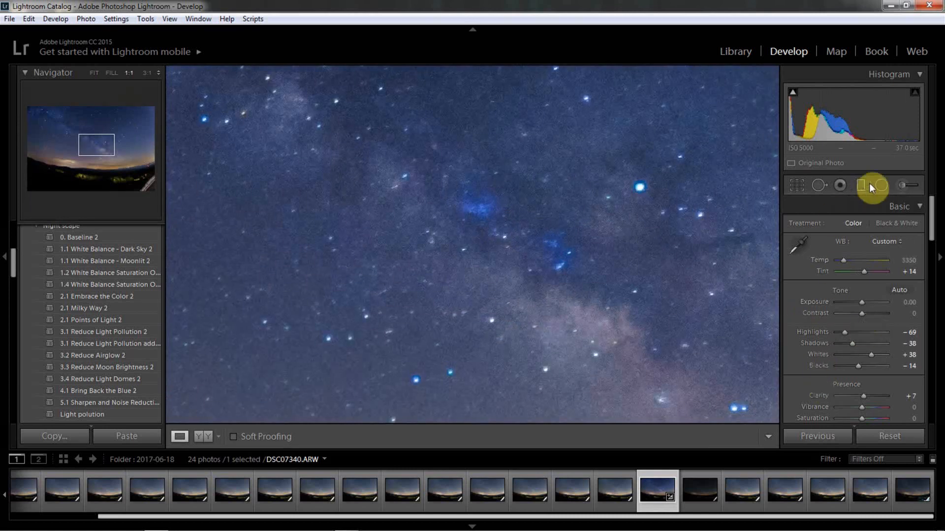
left_click(901, 186)
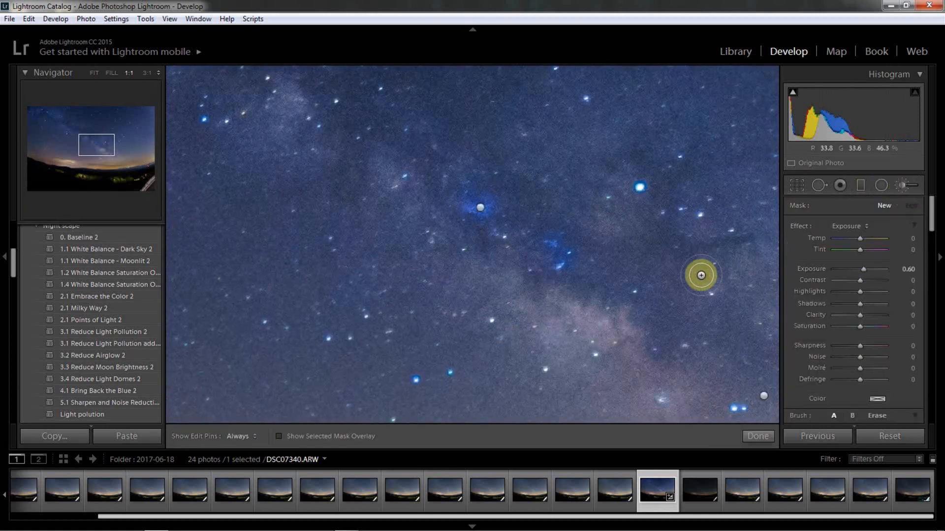
left_click(480, 207)
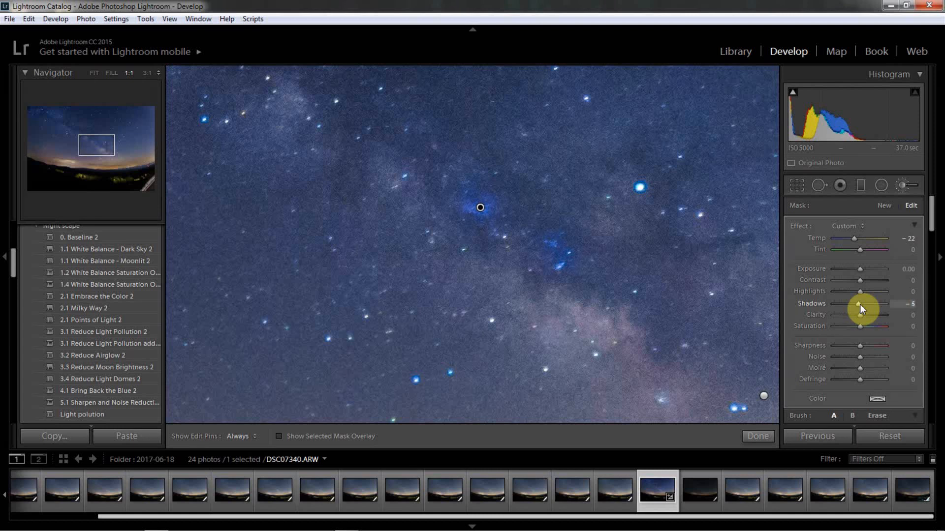
left_click(767, 438)
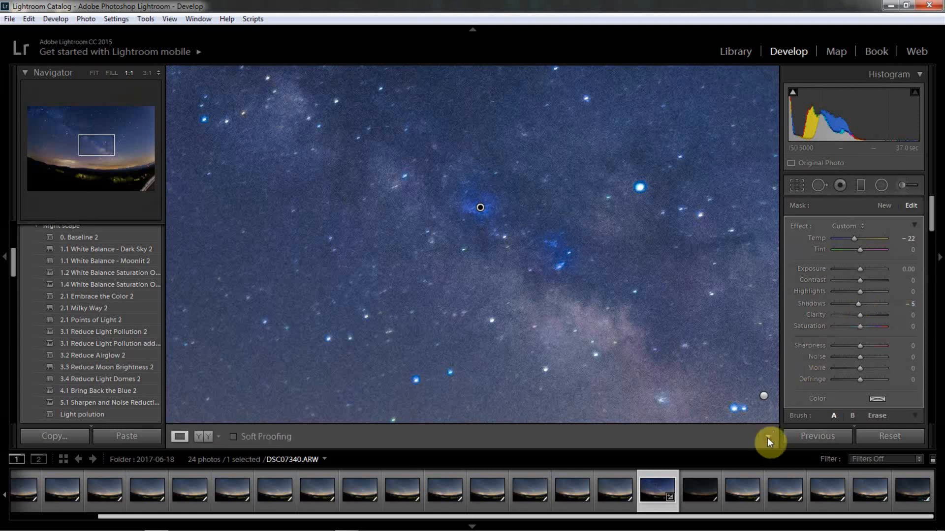
left_click(558, 254)
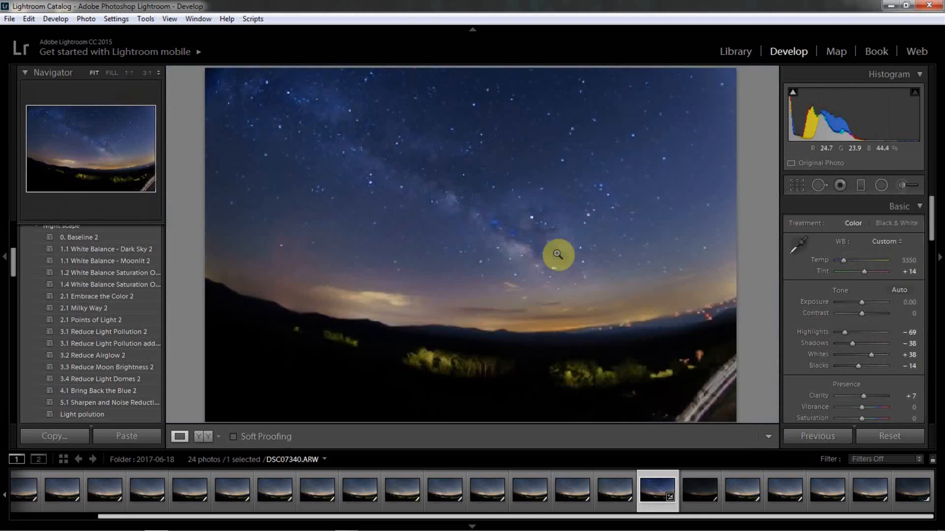
Step: Reselect the blue-patch brush adjustment, set its Temp to −14, finish the edit and check the whole photo
left_click(503, 231)
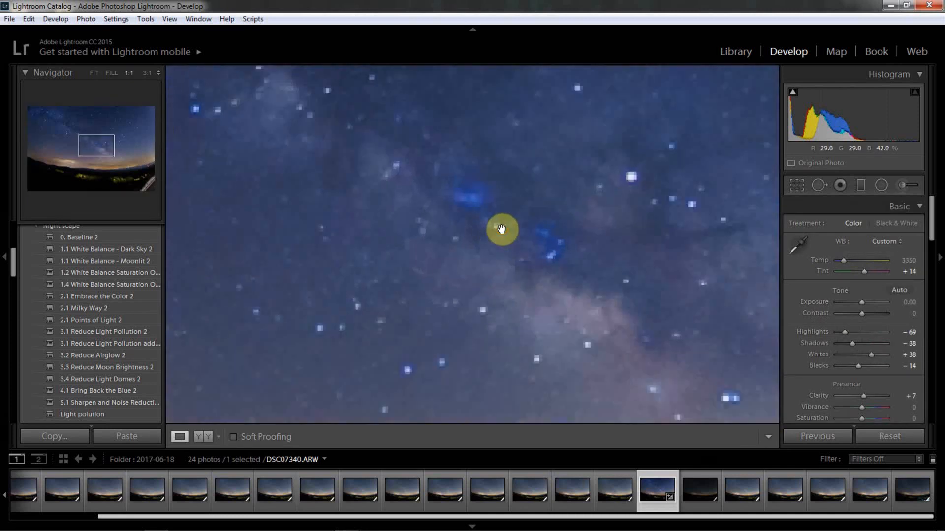
left_click(905, 185)
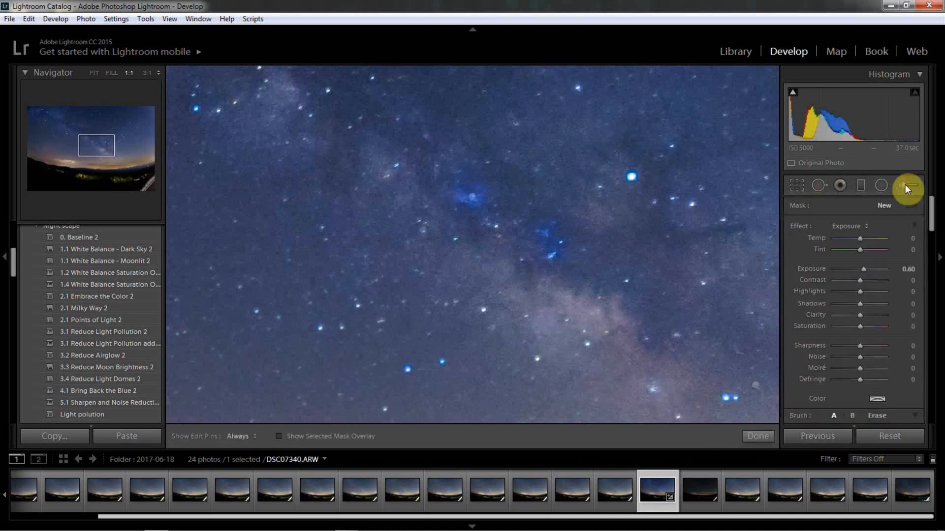
left_click(471, 198)
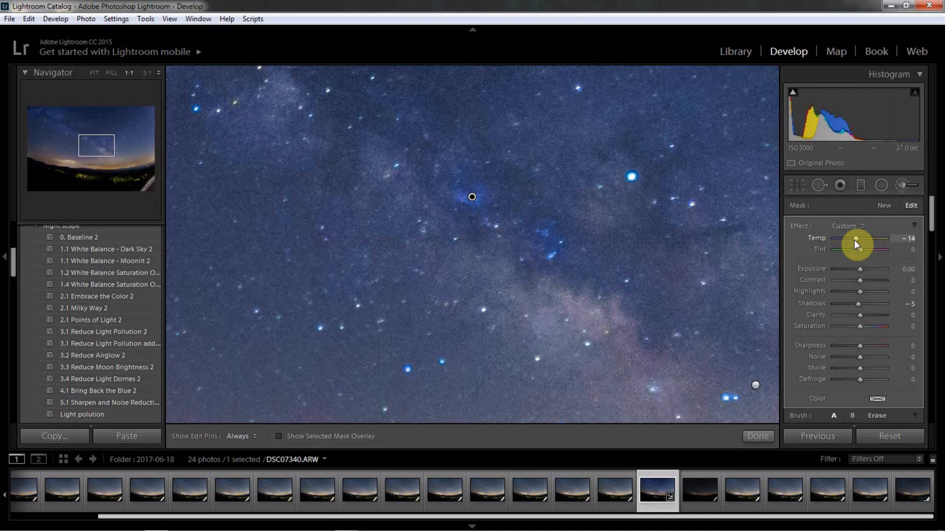
left_click(757, 436)
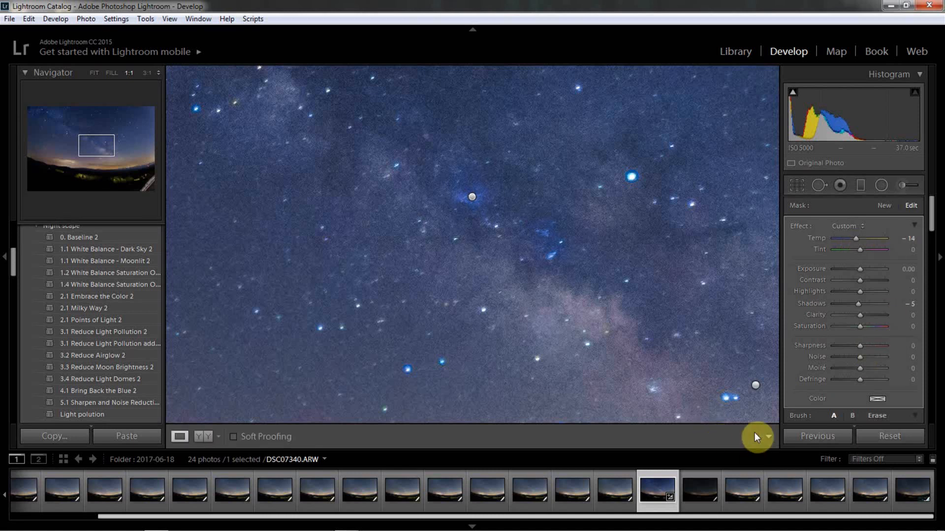
left_click(512, 225)
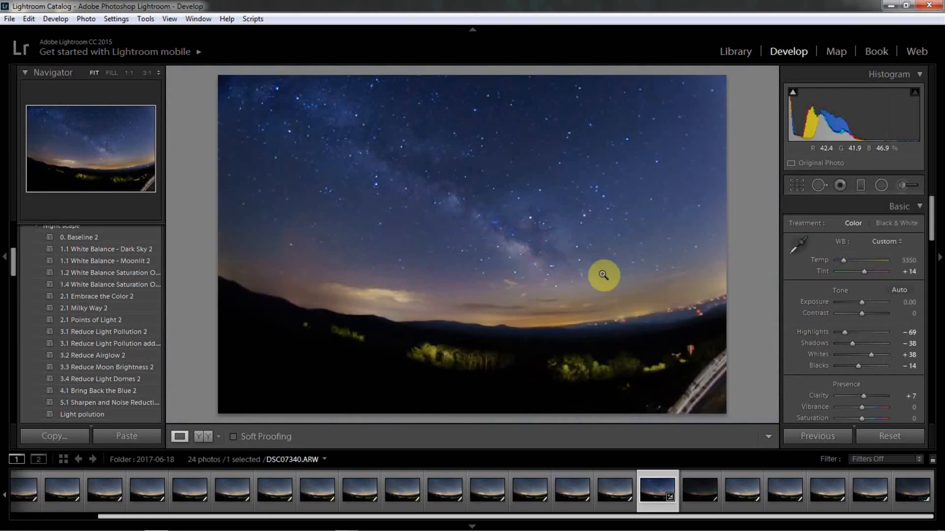
Step: Reselect the blue-patch brush adjustment above the Milky Way core, set its Temp to −10 and finish the brush edit
left_click(498, 227)
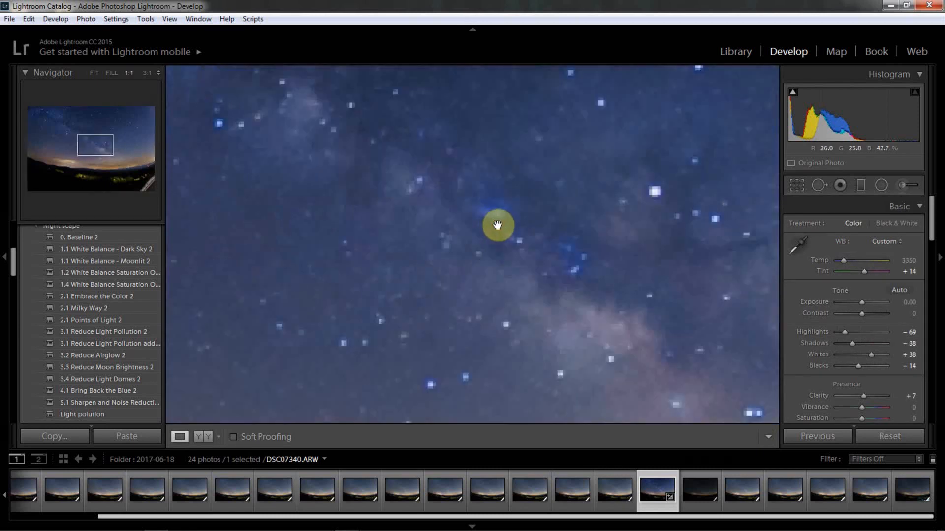
left_click(905, 187)
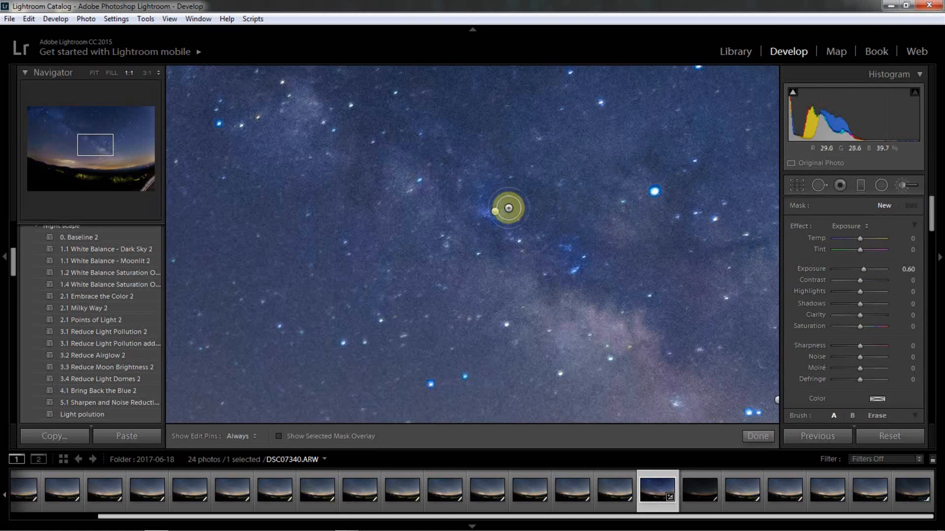
left_click(495, 211)
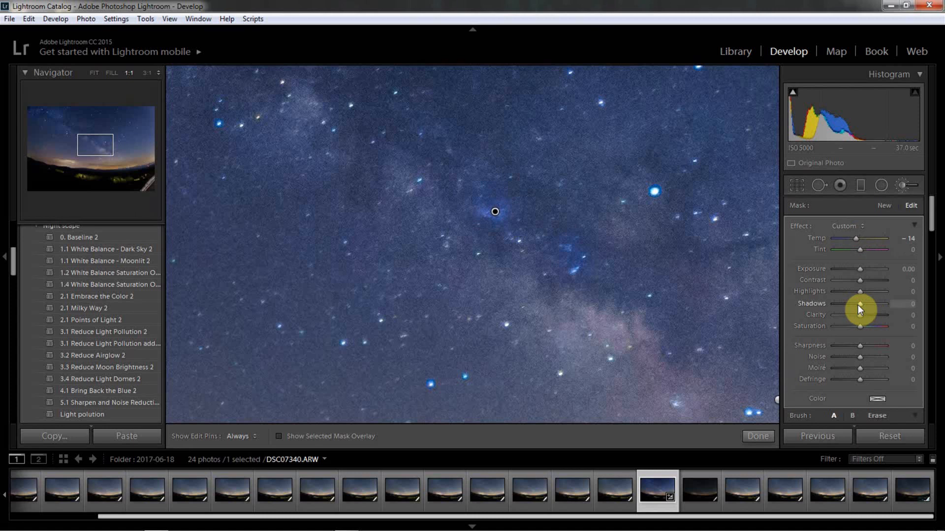
left_click(856, 239)
left_click(757, 436)
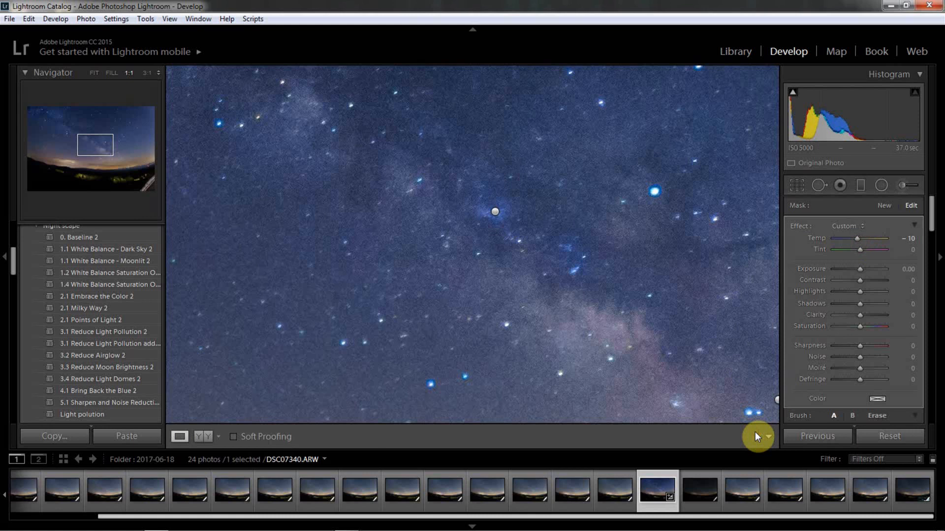
left_click(555, 247)
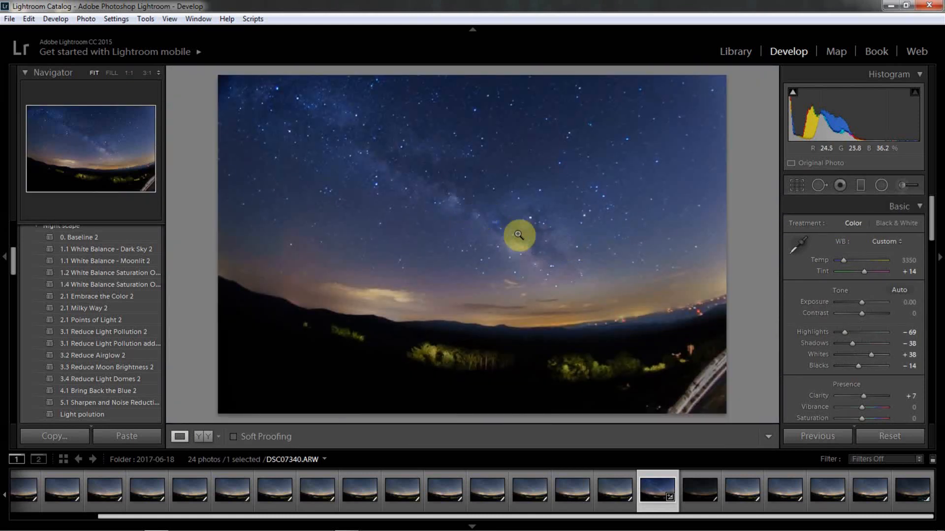
Step: Examine the blue patches and the Milky Way core at 1:1 and compare them with the whole photo
left_click(483, 213)
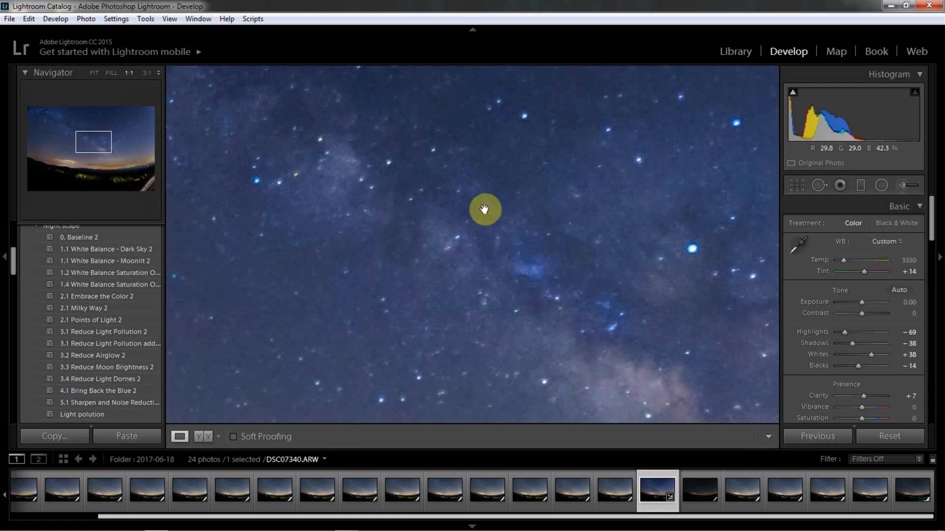
left_click(484, 209)
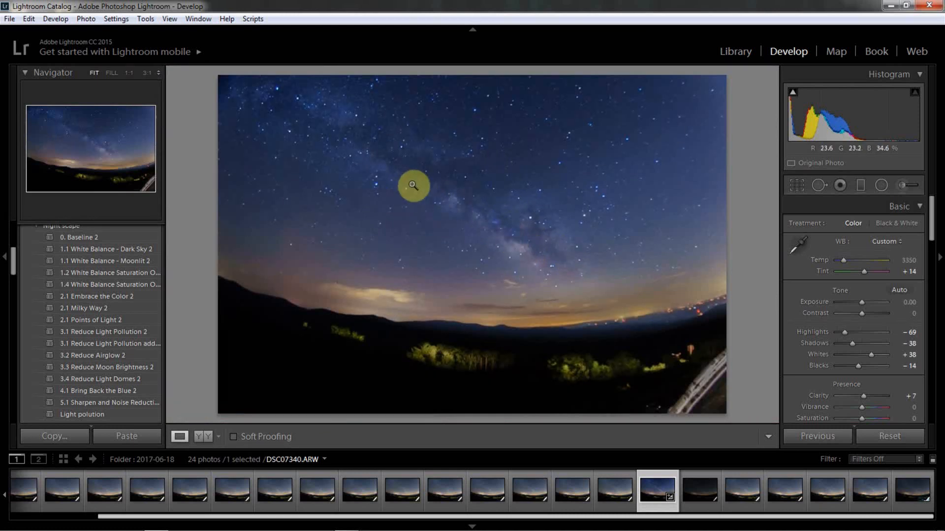
left_click(546, 272)
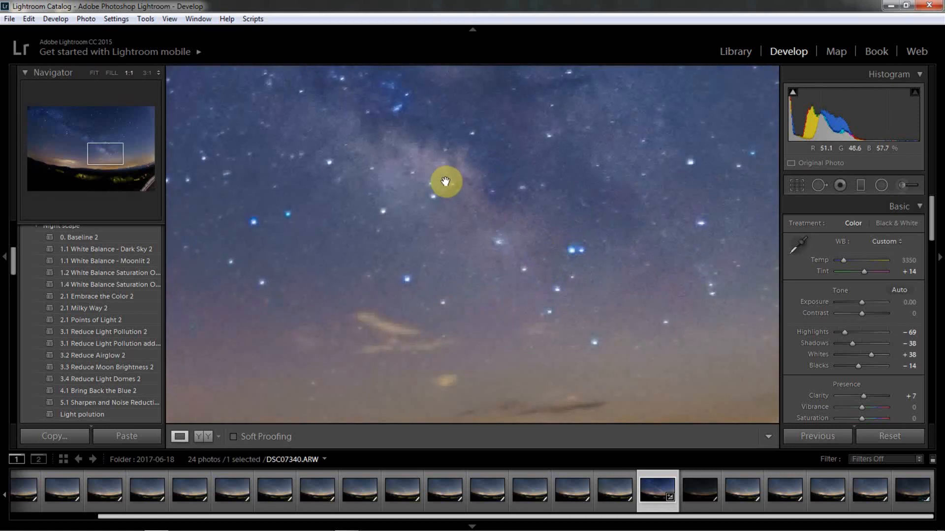
left_click_drag(421, 169, 663, 333)
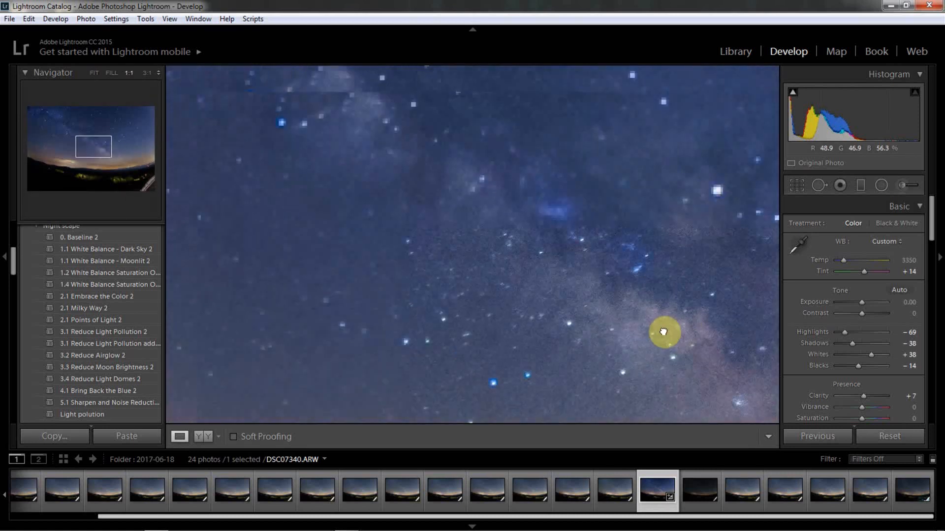
left_click(571, 256)
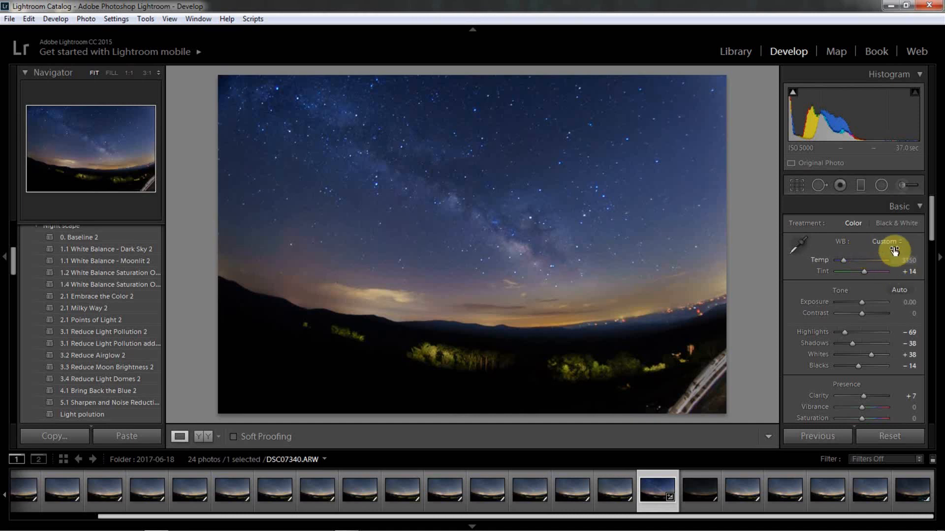
Step: Add a graduated filter with Exposure 0.60 rising from the dark foreground and centre it on the horizon
left_click(859, 192)
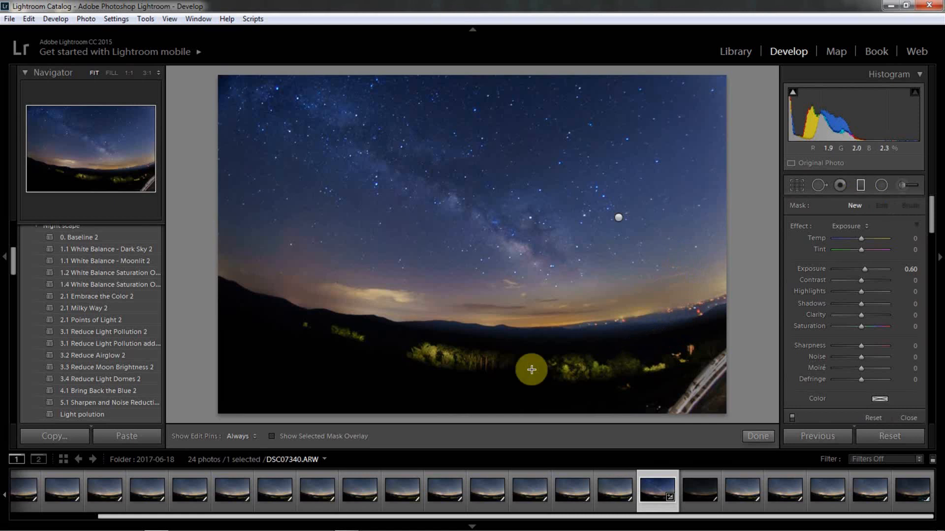
left_click_drag(482, 383, 484, 317)
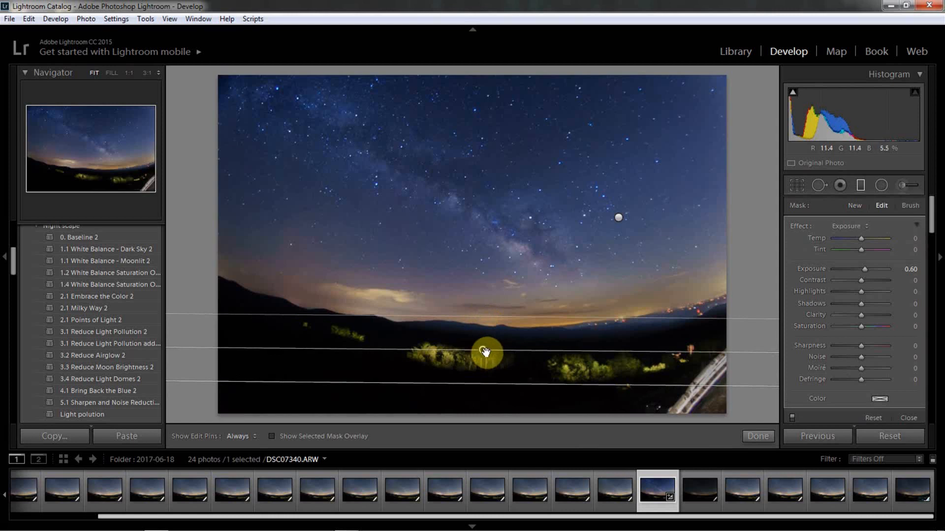
left_click_drag(484, 349, 482, 330)
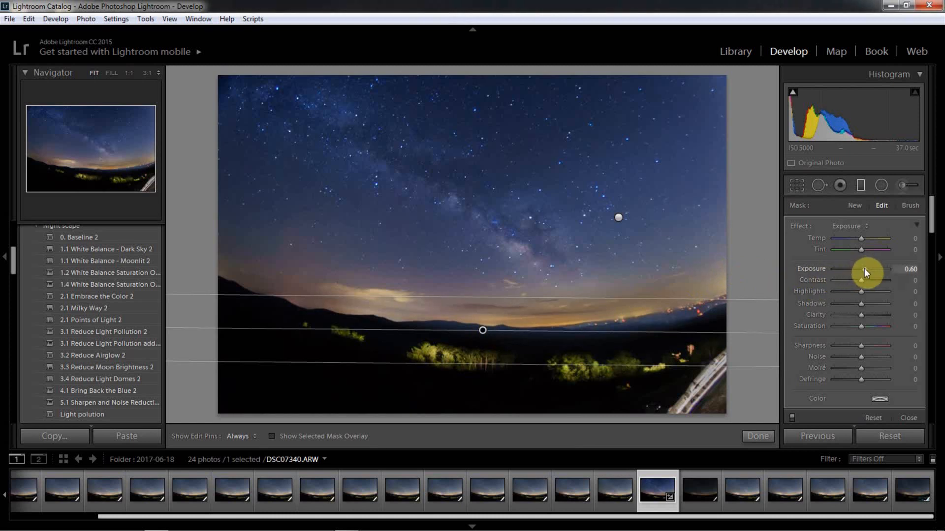
Step: Set the foreground graduated filter to Exposure 1.27, Highlights −89, Shadows 34 and Clarity −23
left_click_drag(864, 267, 869, 267)
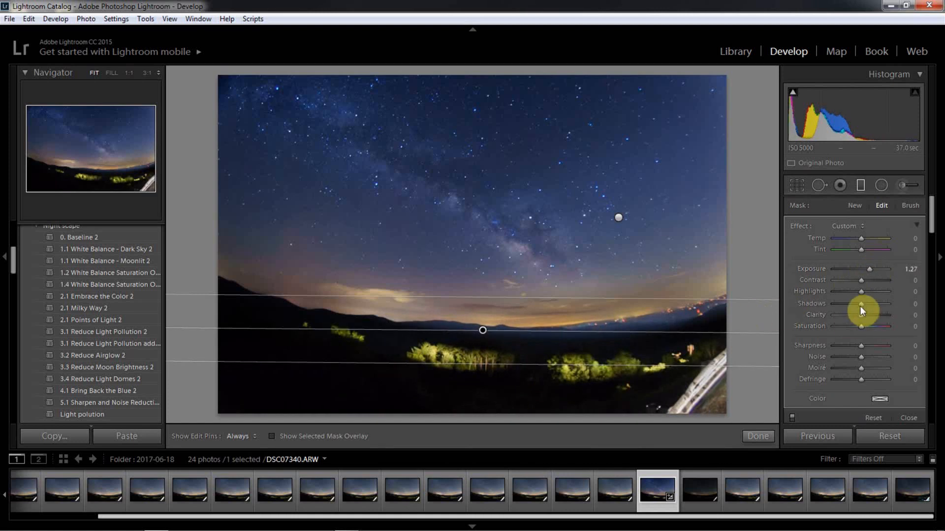
left_click_drag(861, 294, 837, 294)
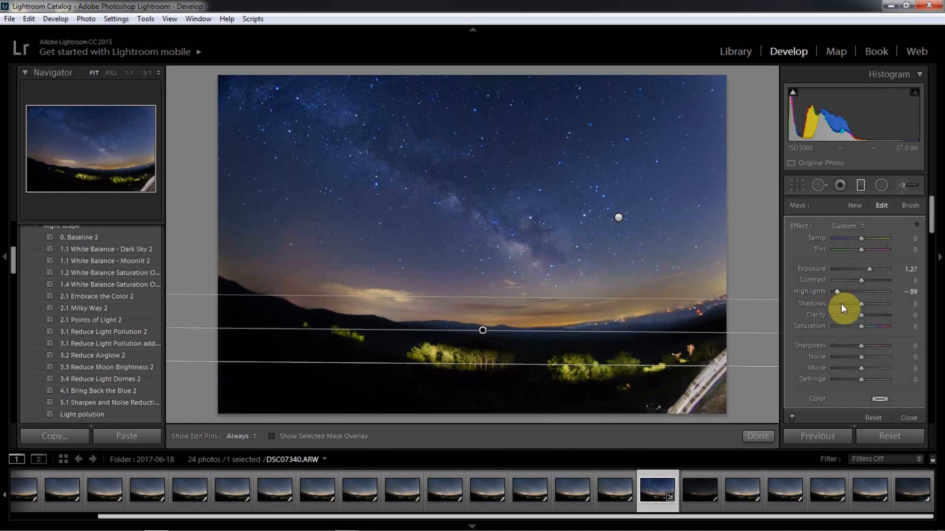
left_click(860, 306)
mouse_move(864, 304)
left_mouse_down()
mouse_move(876, 304)
mouse_move(855, 318)
left_mouse_up()
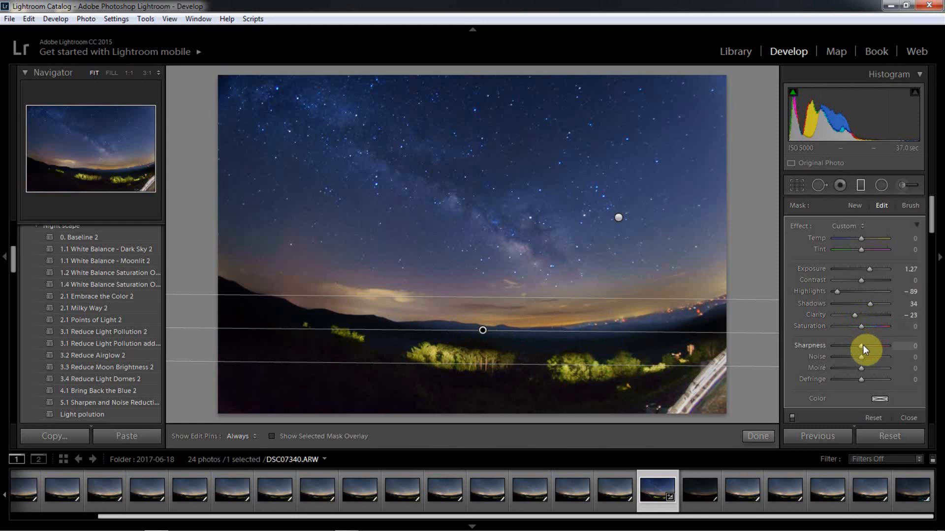
Step: Set the foreground graduated filter's Sharpness to 45 and Noise to 67, and finish the filter edit
left_click_drag(862, 346, 873, 346)
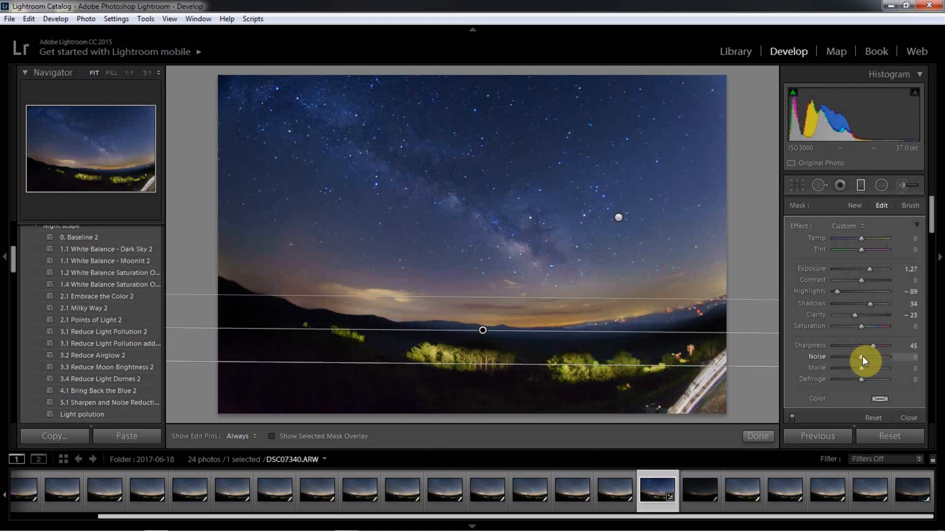
left_click_drag(876, 358, 884, 358)
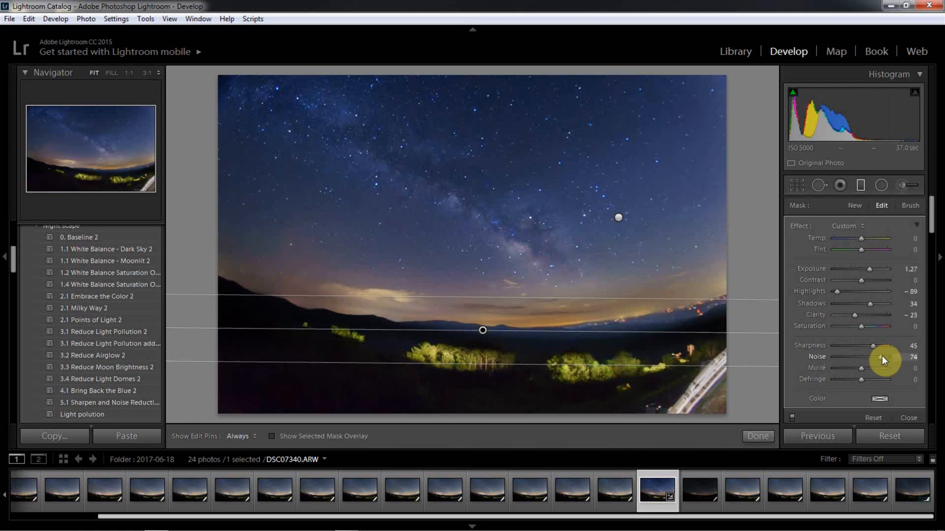
left_click_drag(881, 356, 880, 355)
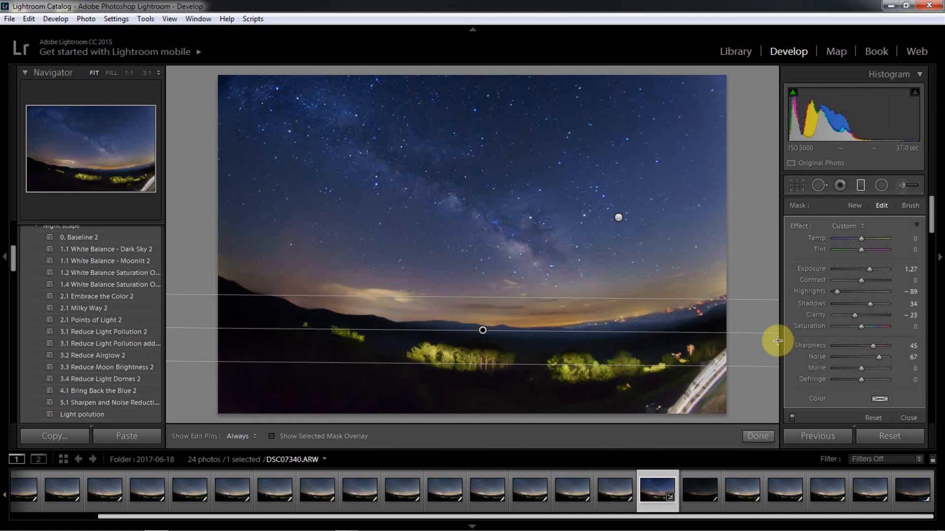
left_click(766, 436)
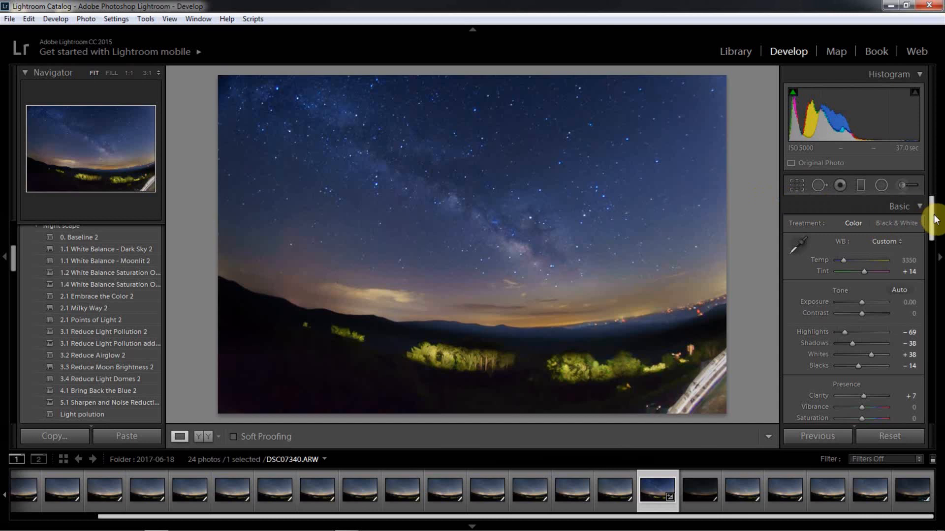
Step: Try a global Temp of 3600, restore it to 3350, and set the Tint to +4
left_click(844, 261)
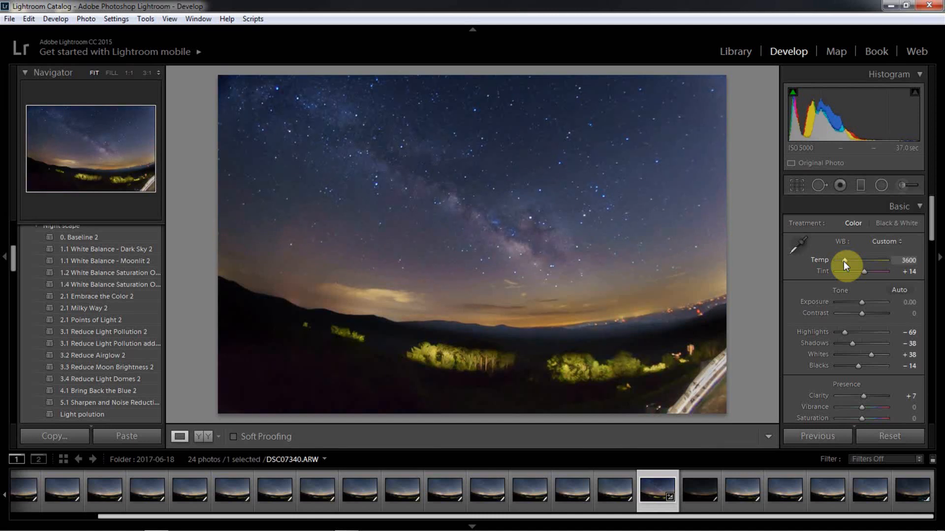
double_click(844, 261)
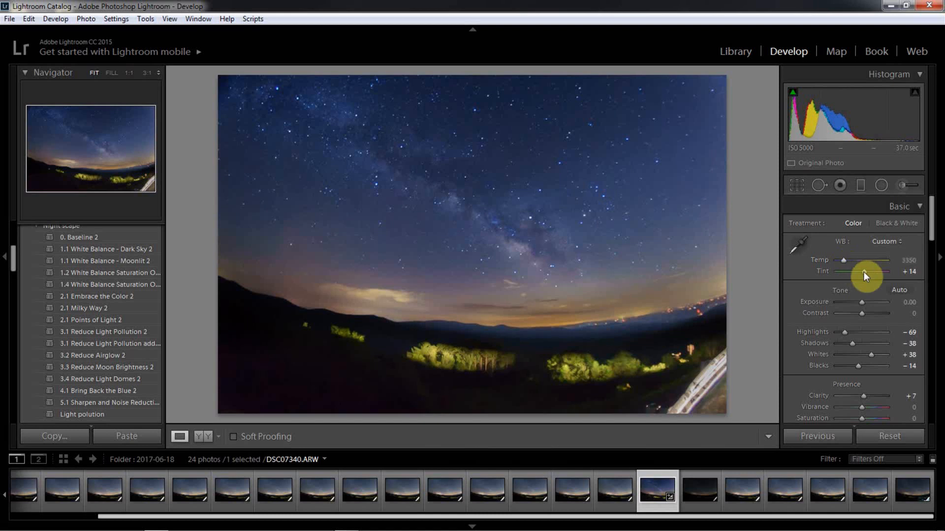
left_click(863, 272)
left_click_drag(864, 272, 863, 271)
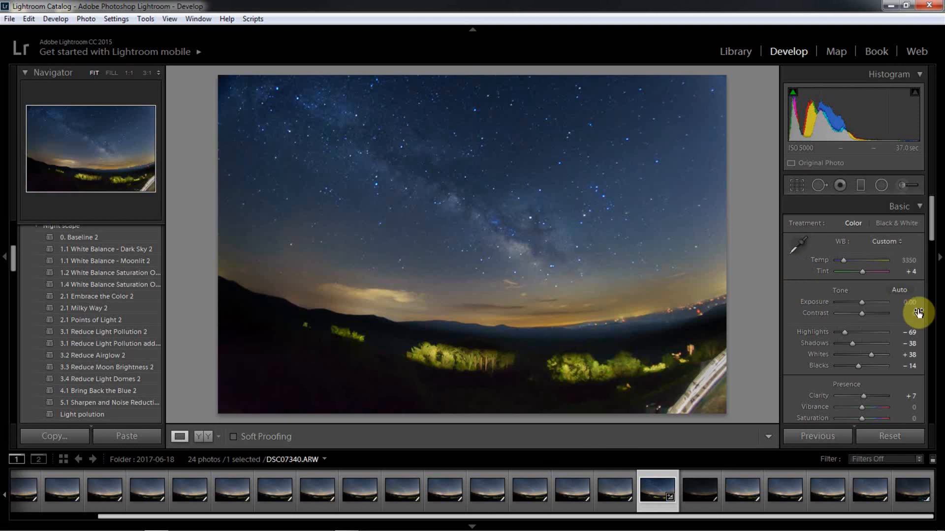
Step: Expand the Tone Curve settings and shape the curve with Shadows at −31 and Highlights at +27
left_click(936, 242)
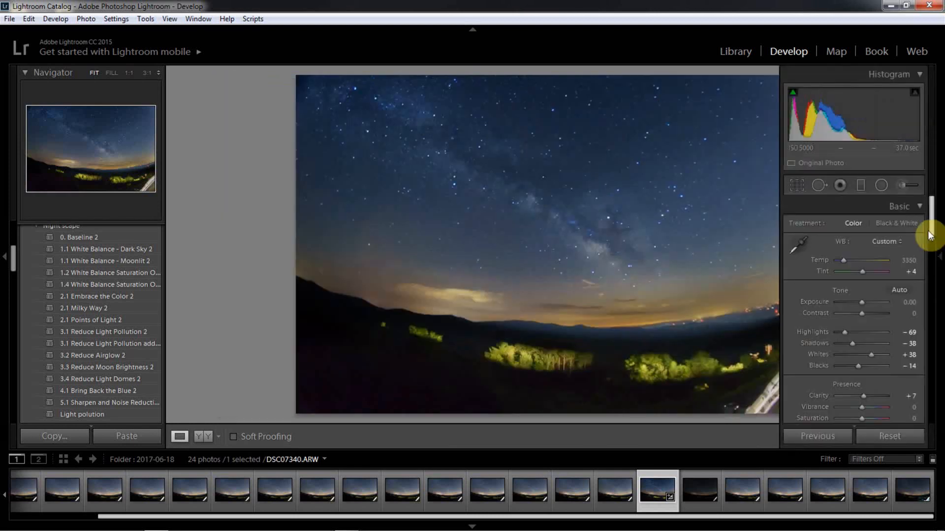
left_click(940, 253)
left_click_drag(931, 232, 934, 258)
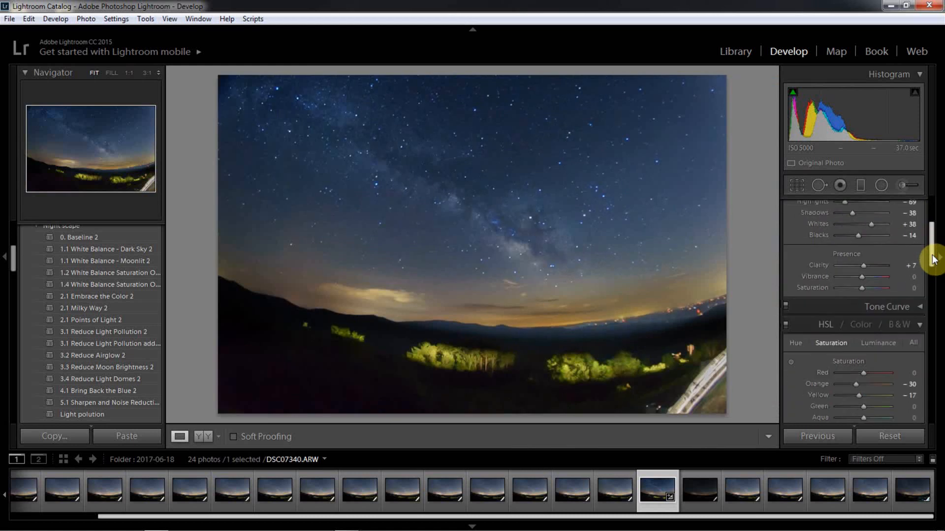
scroll(933, 258, "down", 3)
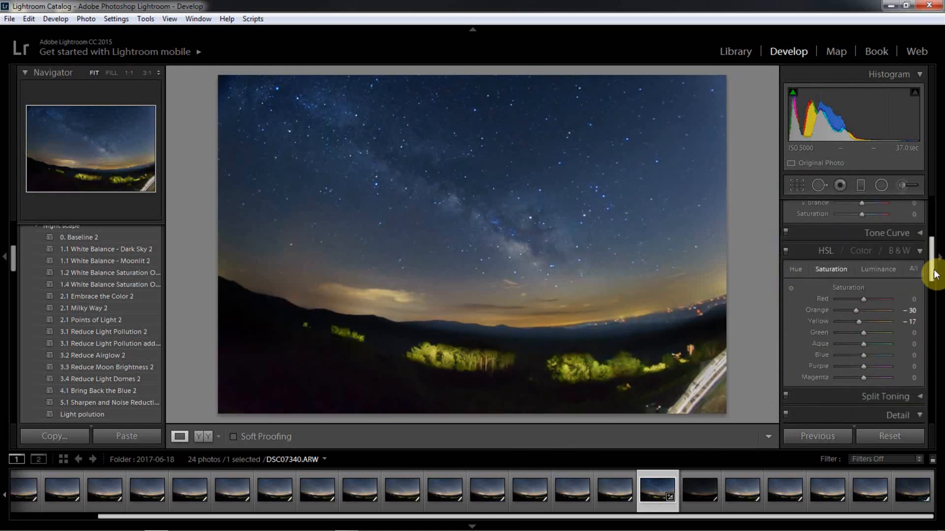
left_click(920, 235)
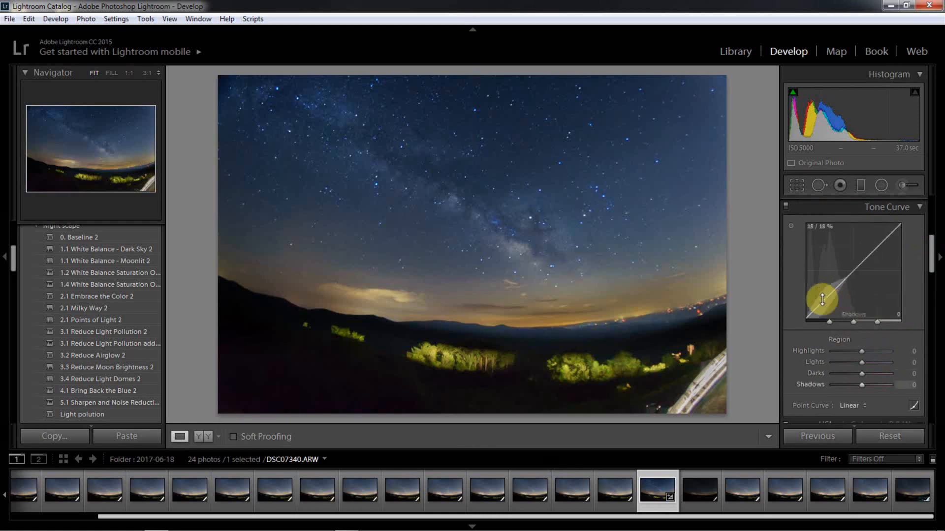
left_click_drag(822, 299, 823, 306)
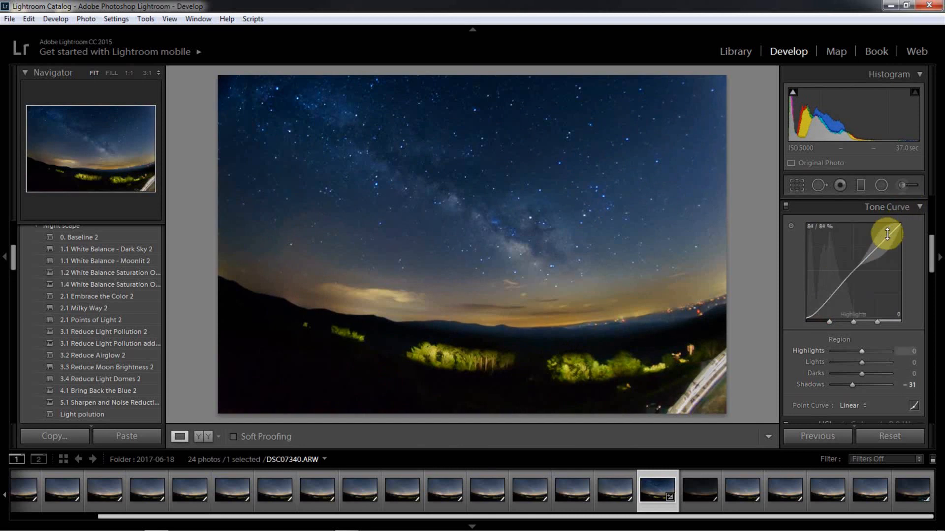
left_click_drag(886, 239, 887, 232)
Step: Try the Medium Contrast and Strong Contrast point curves and return the point curve to Linear
left_click(865, 406)
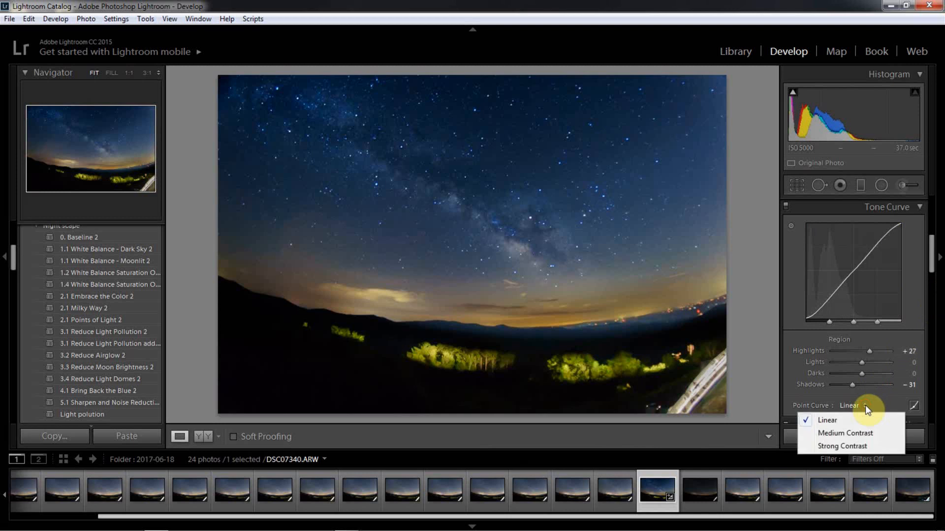
left_click(860, 434)
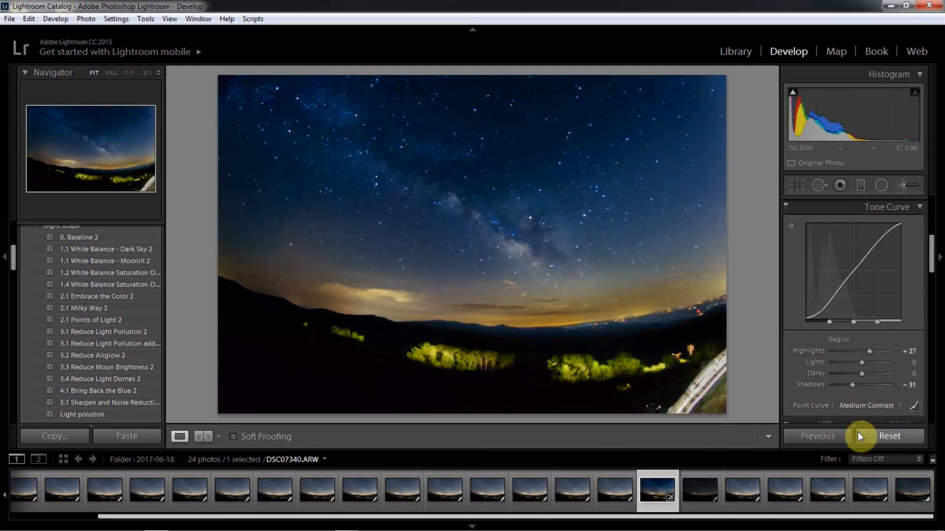
left_click(871, 404)
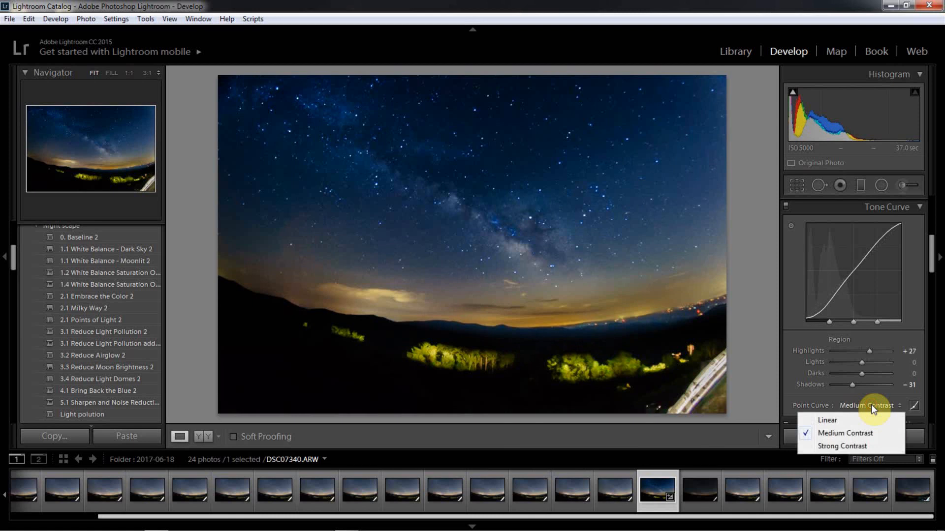
left_click(839, 446)
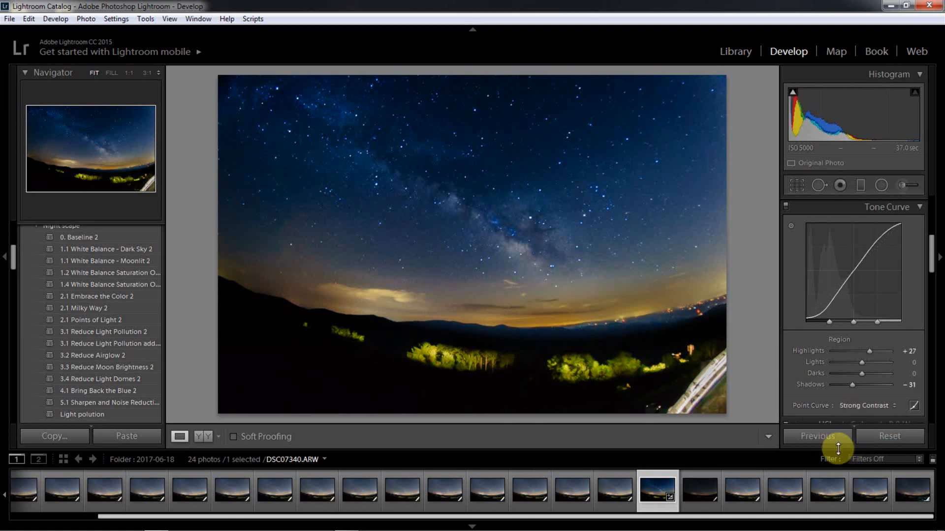
left_click(876, 408)
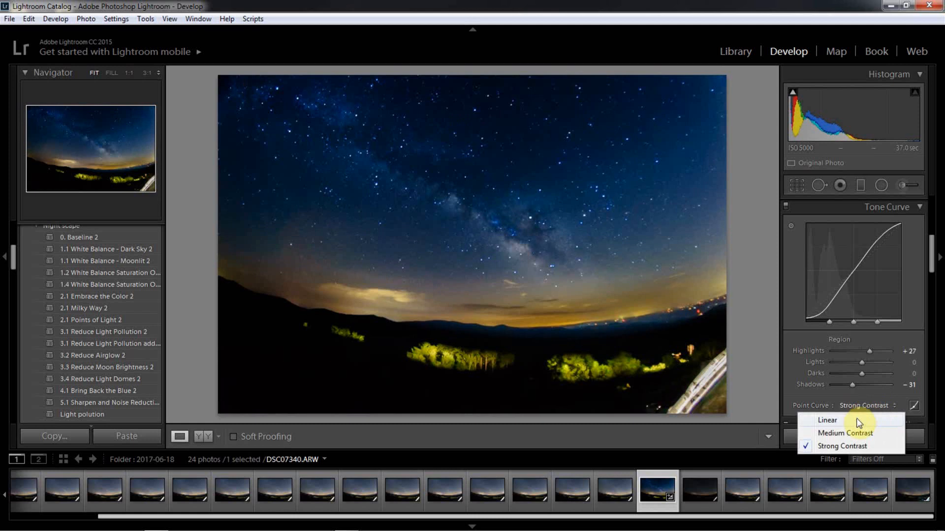
left_click(857, 418)
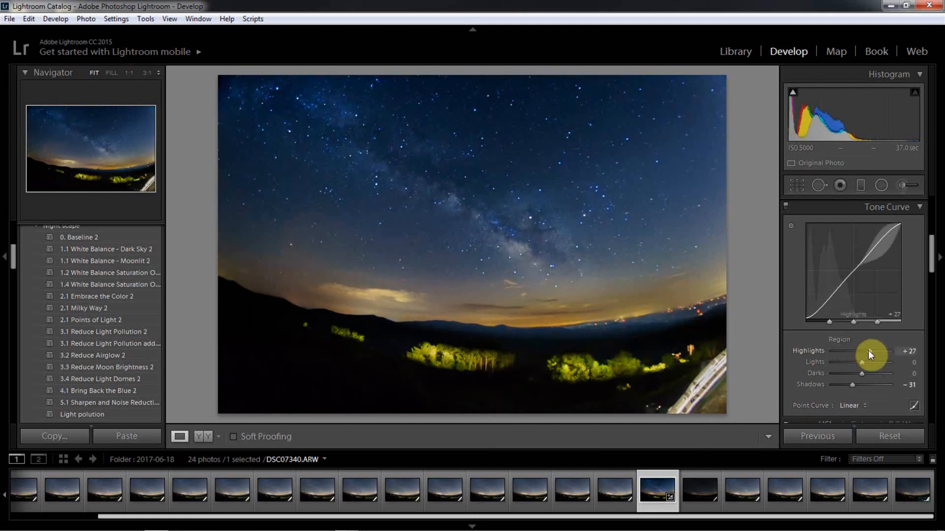
Step: Switch the tone curve to point-curve editing and collapse the Tone Curve settings
left_click(913, 405)
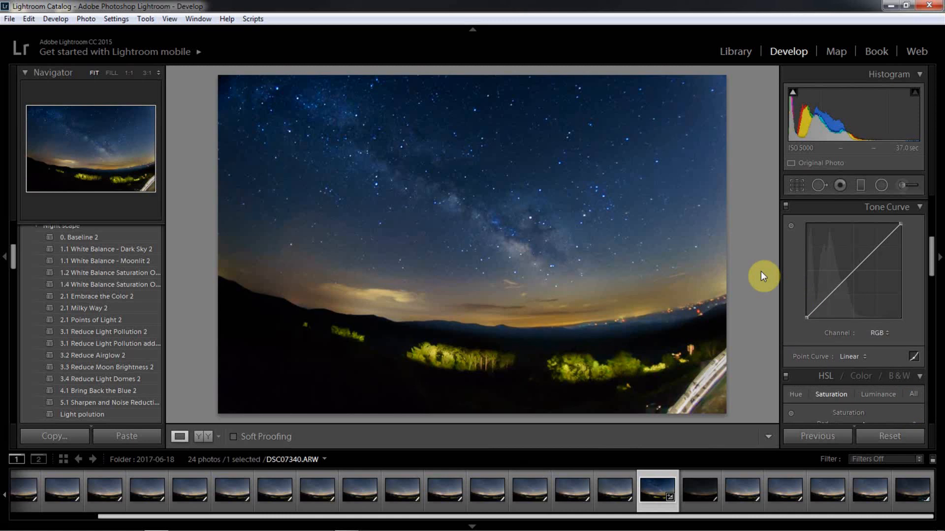
left_click(920, 208)
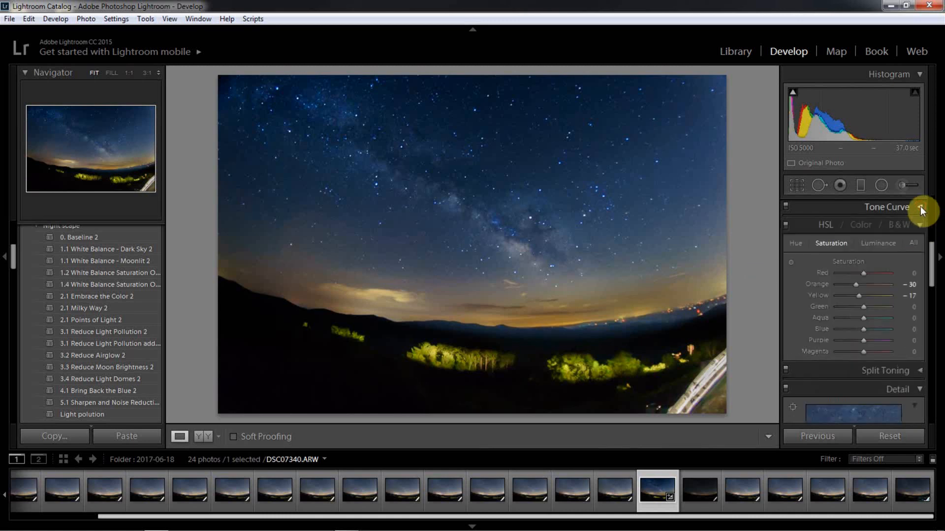
left_click_drag(933, 254, 936, 212)
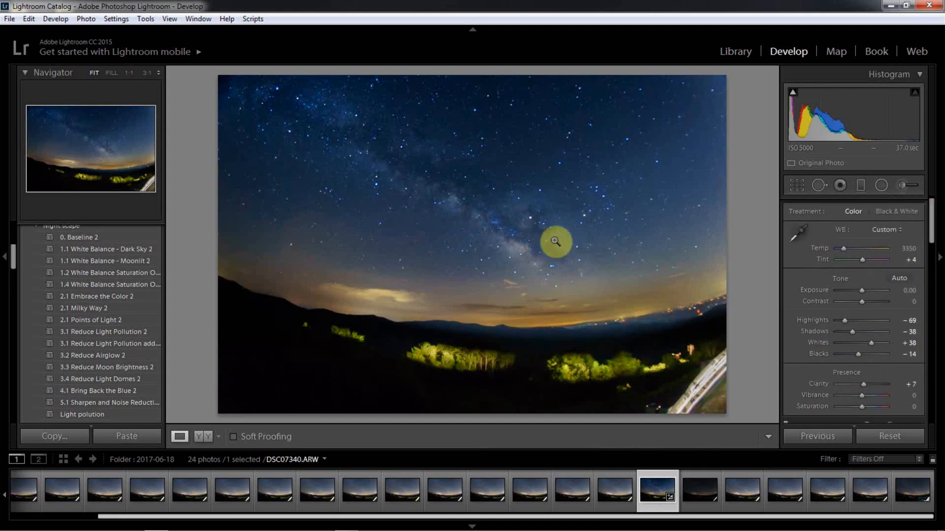
Step: Set the global Noise Reduction to Luminance 19 and Contrast 20, try Color at 50, and set Color to 19
left_click(275, 250)
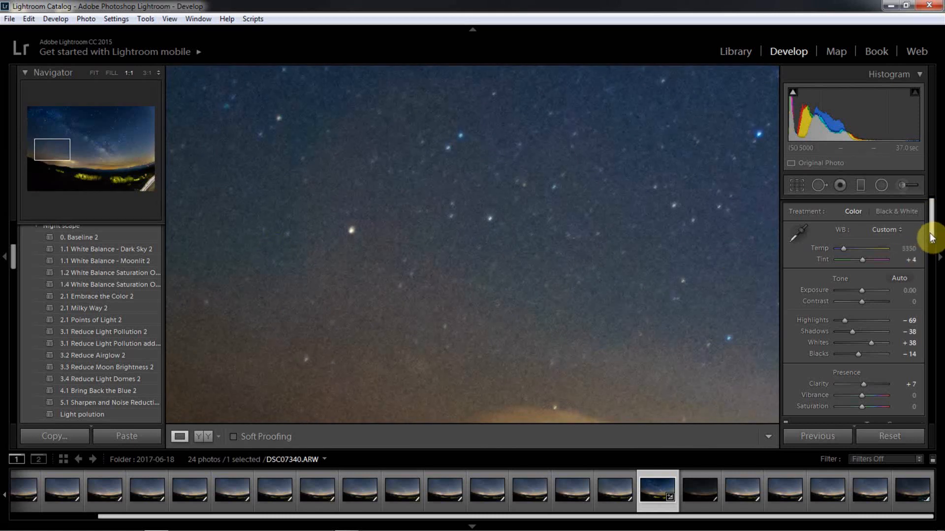
left_click_drag(932, 236, 934, 318)
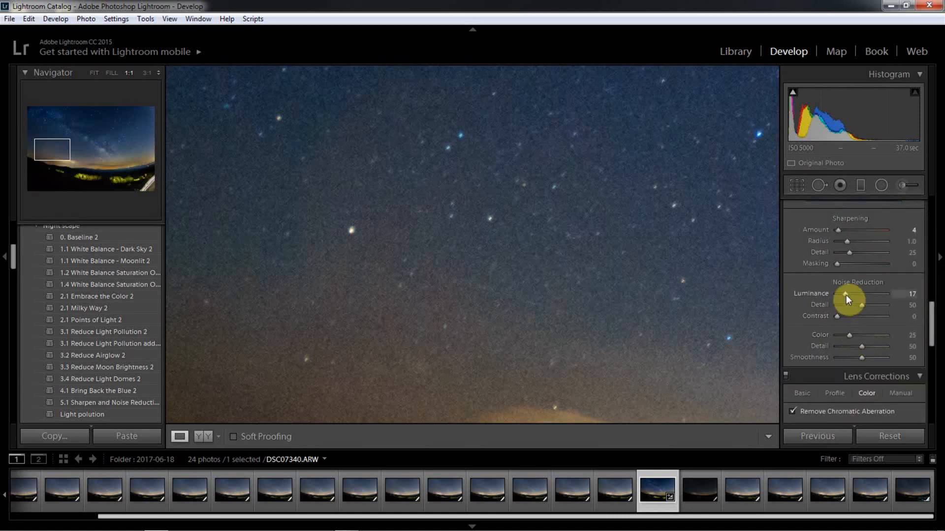
left_click_drag(846, 295, 846, 294)
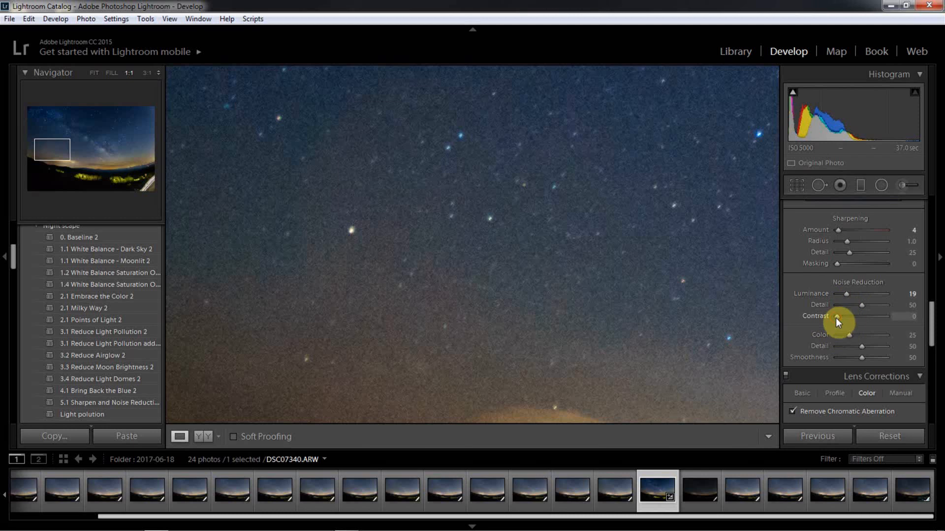
left_click_drag(838, 317, 864, 335)
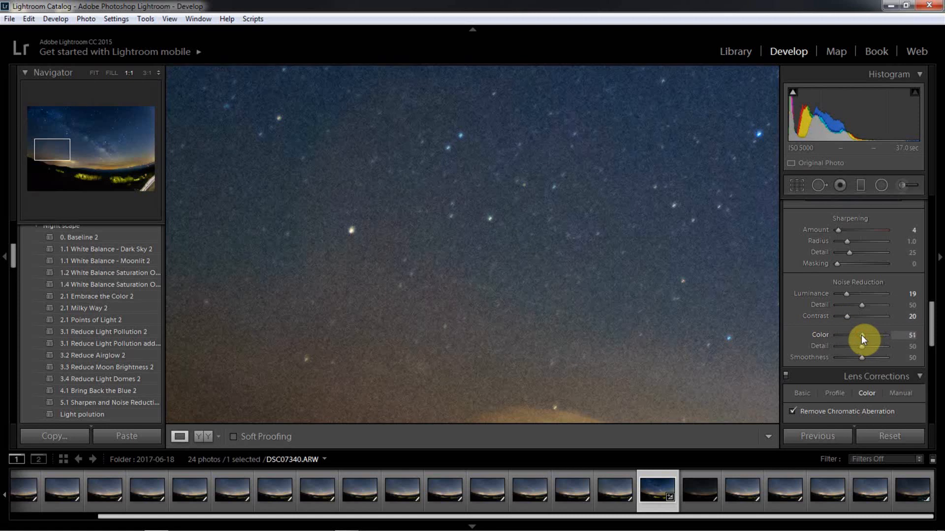
left_click_drag(861, 335, 861, 335)
left_click(639, 247)
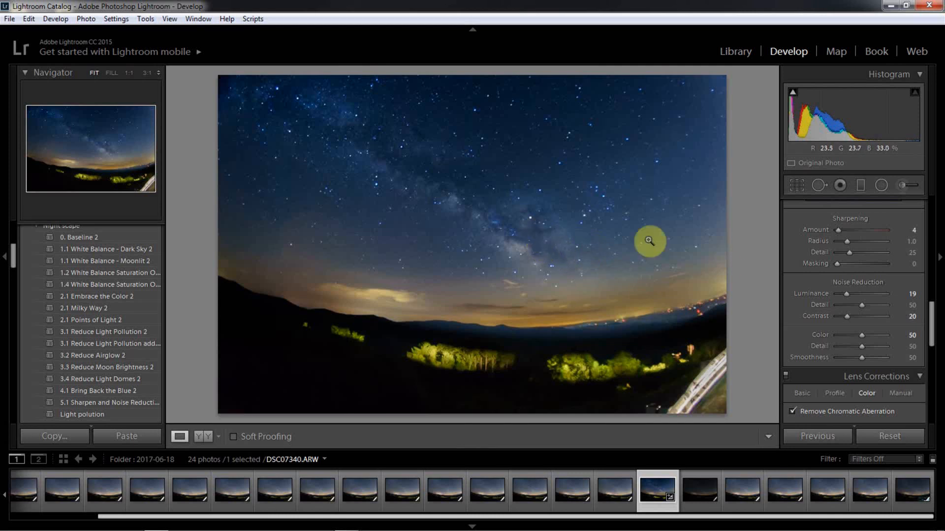
left_click_drag(864, 337, 846, 336)
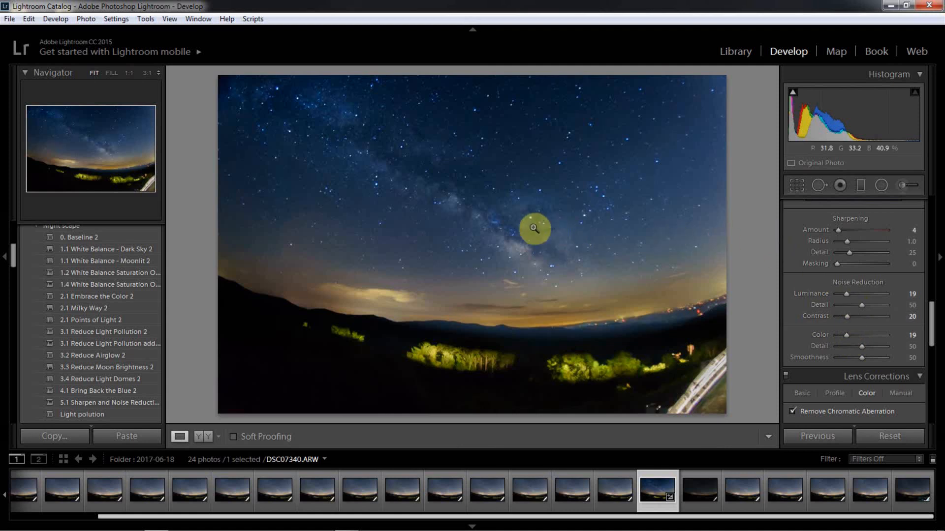
Step: Brighten the Milky Way sky with the HSL Luminance targeted adjustment, setting Blue to +33 and Purple to +2
left_click(499, 221)
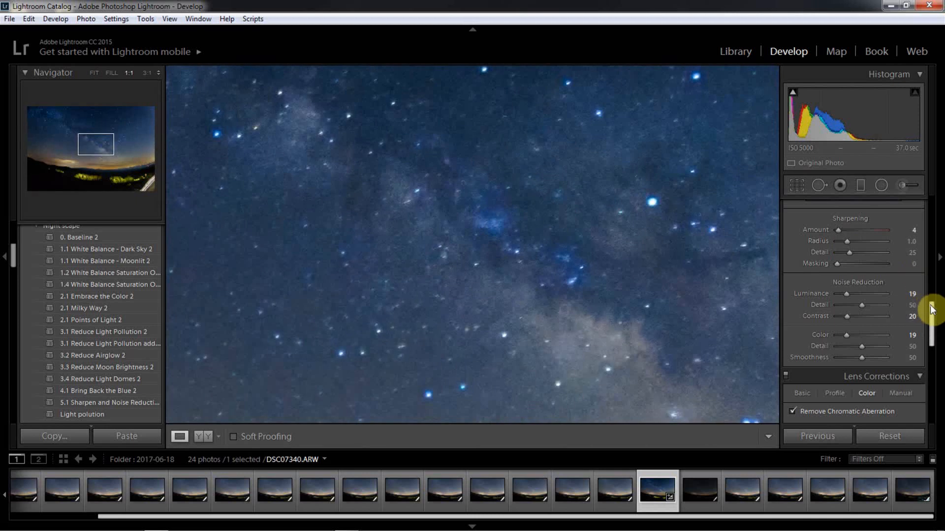
left_click_drag(932, 309, 932, 246)
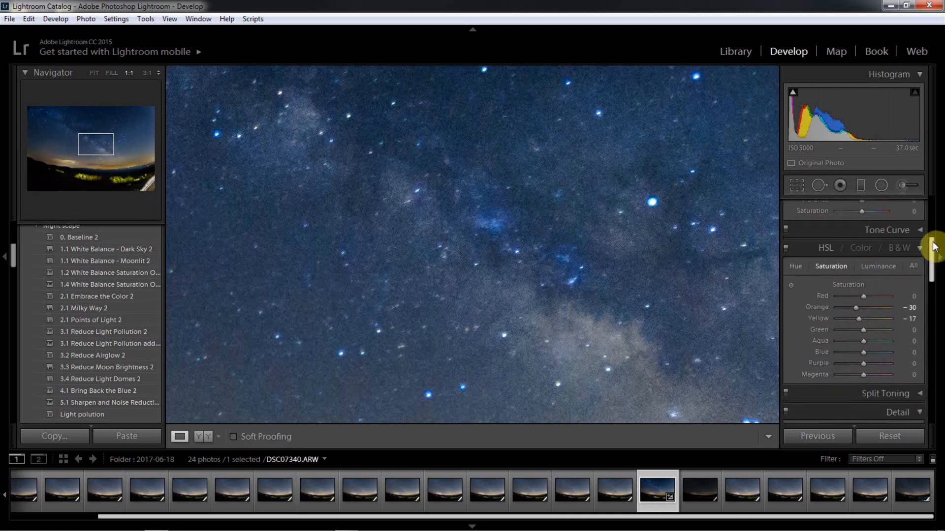
left_click(868, 266)
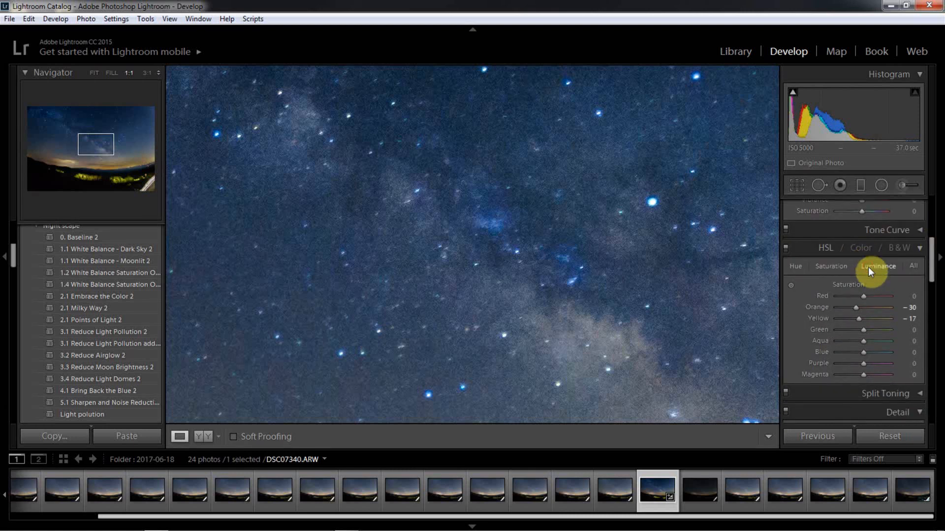
left_click(791, 285)
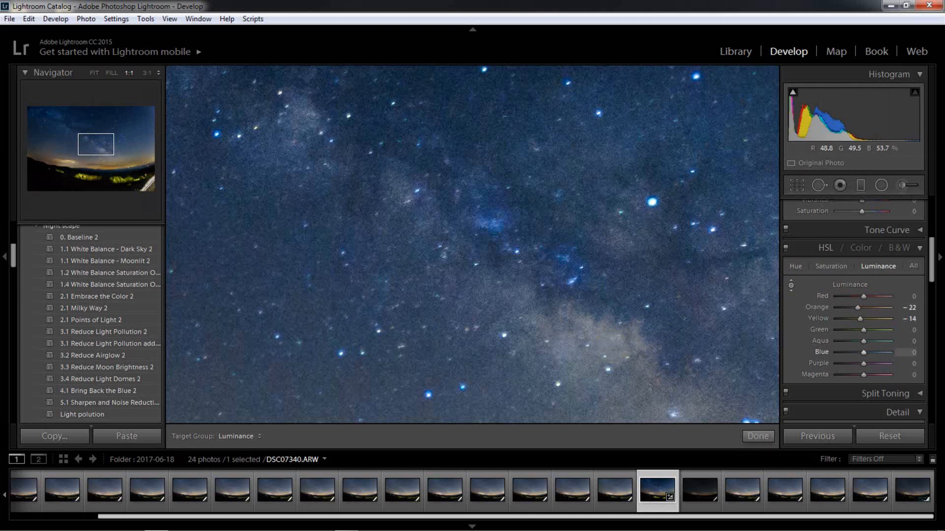
left_click_drag(561, 320, 561, 306)
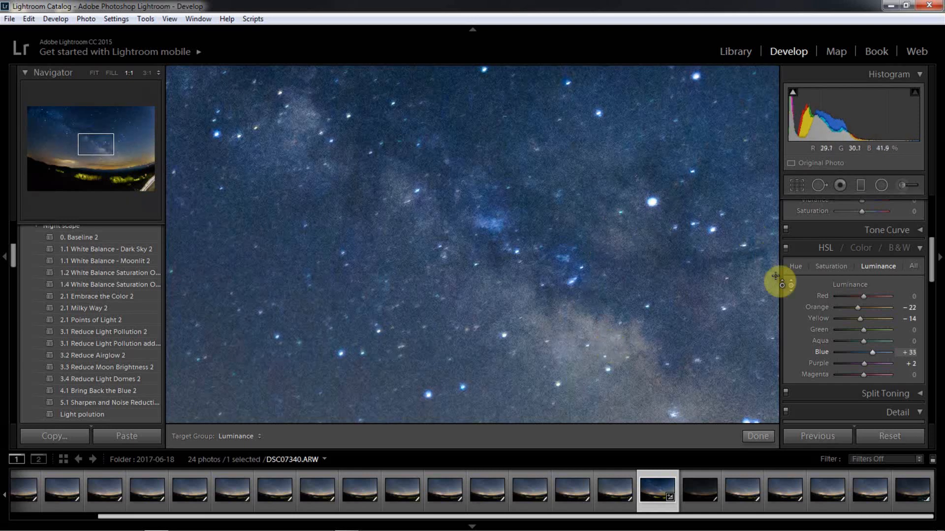
left_click(766, 439)
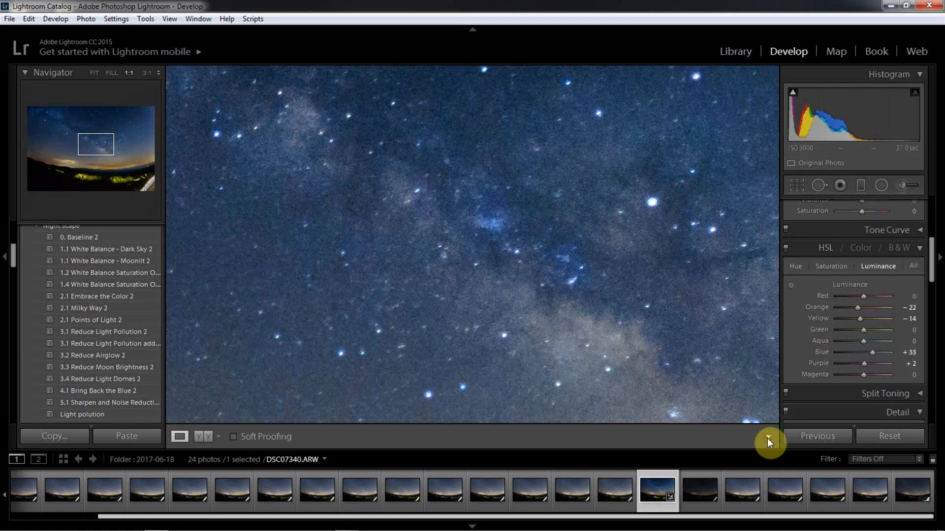
Step: Examine the Milky Way, dark sky and horizon glow at 1:1 and in the full view to judge the luminance adjustment
left_click(641, 310)
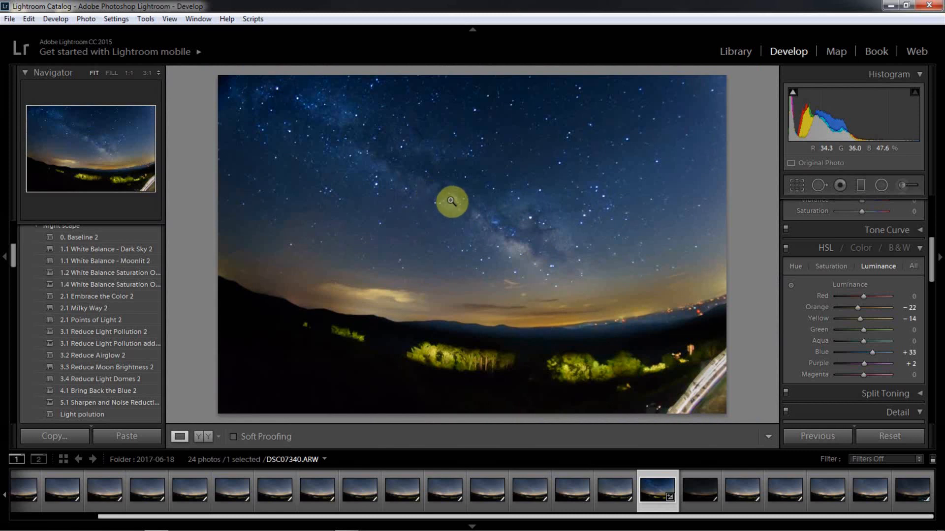
left_click(450, 201)
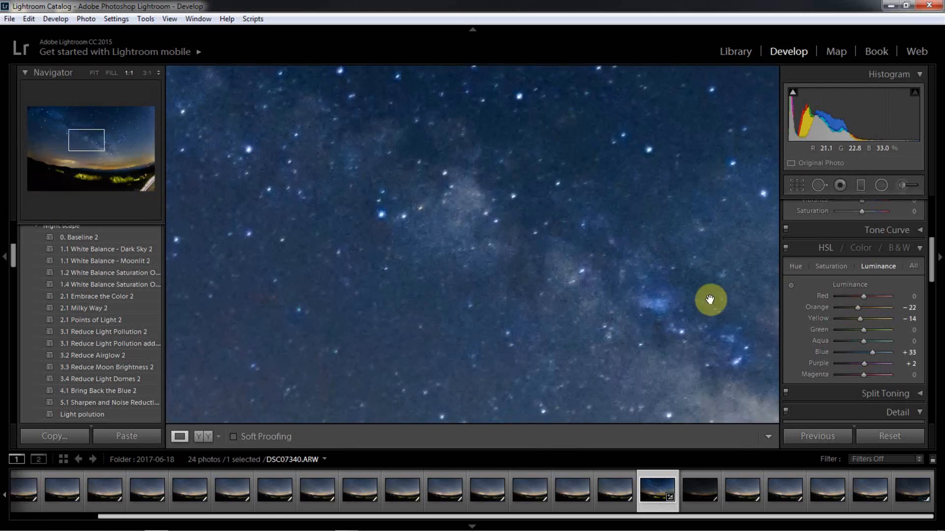
left_click(791, 286)
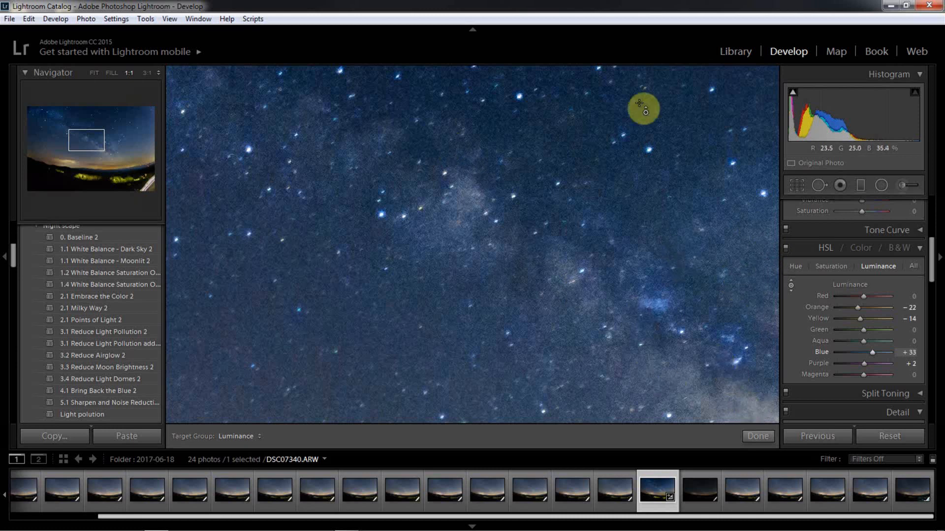
left_click(757, 437)
left_click_drag(738, 348, 315, 161)
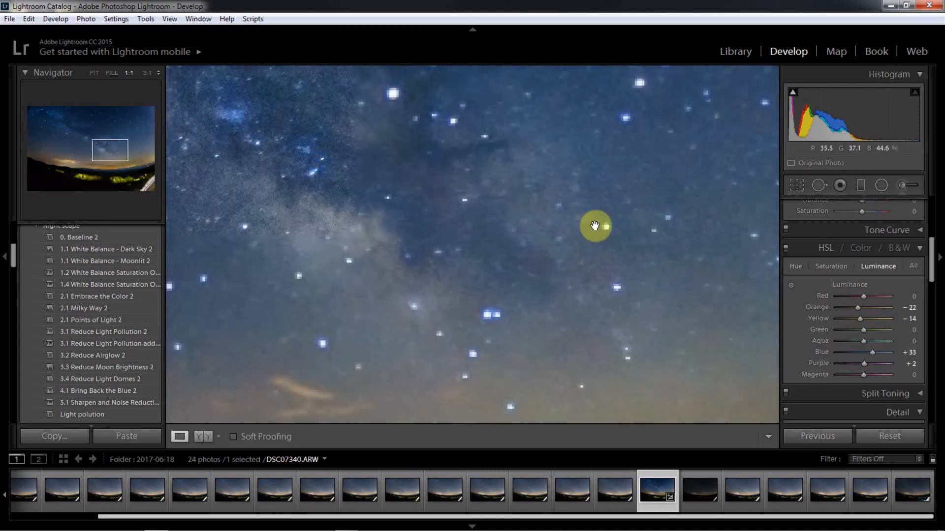
left_click_drag(628, 213, 485, 211)
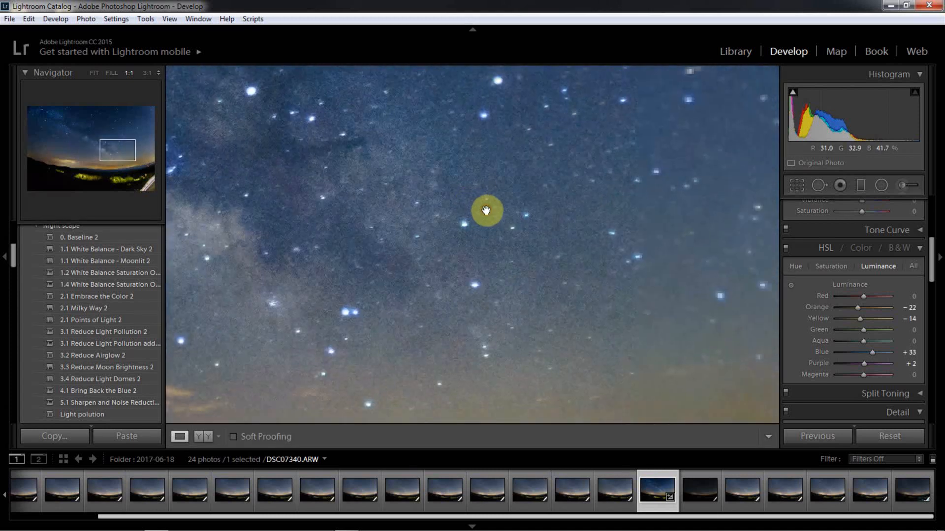
left_click(790, 286)
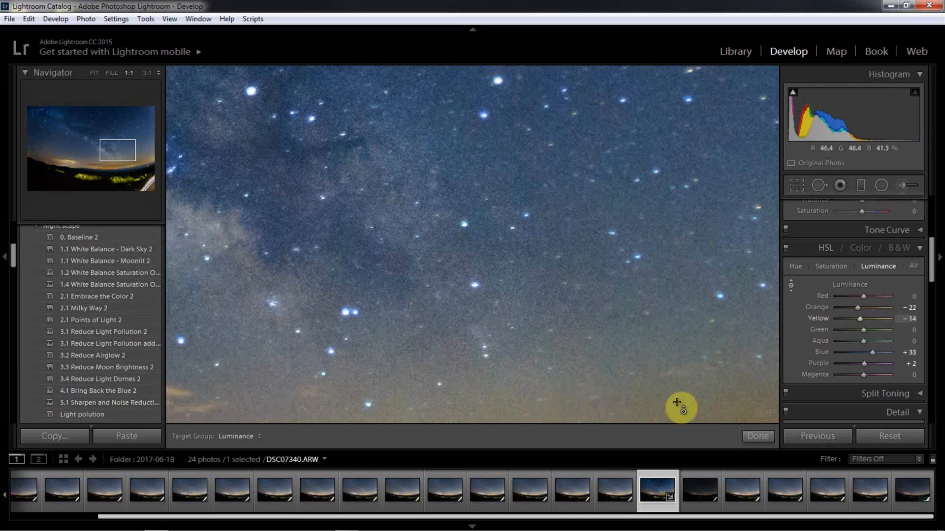
left_click(757, 436)
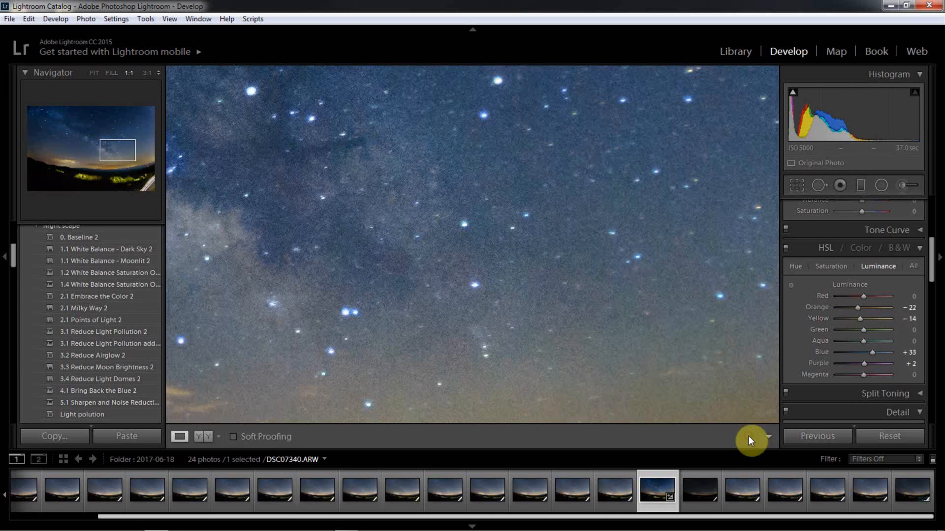
left_click(558, 358)
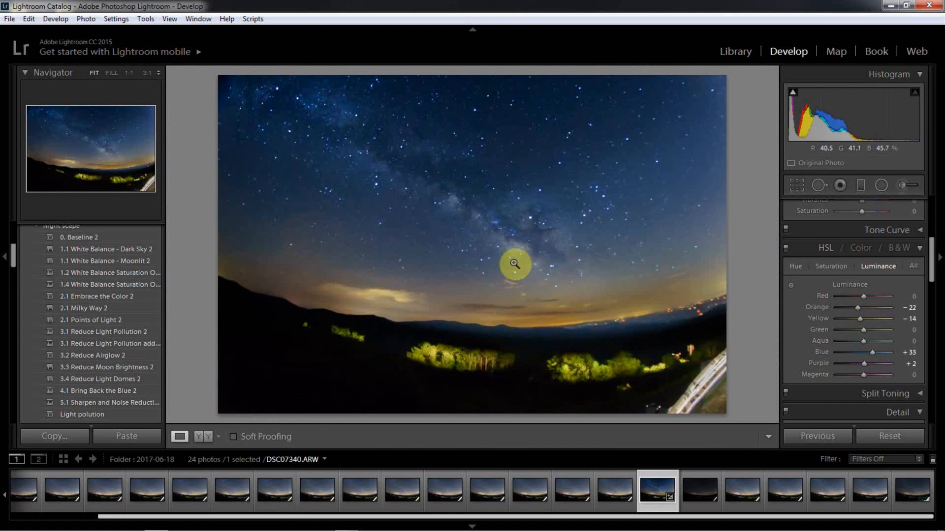
left_click(459, 195)
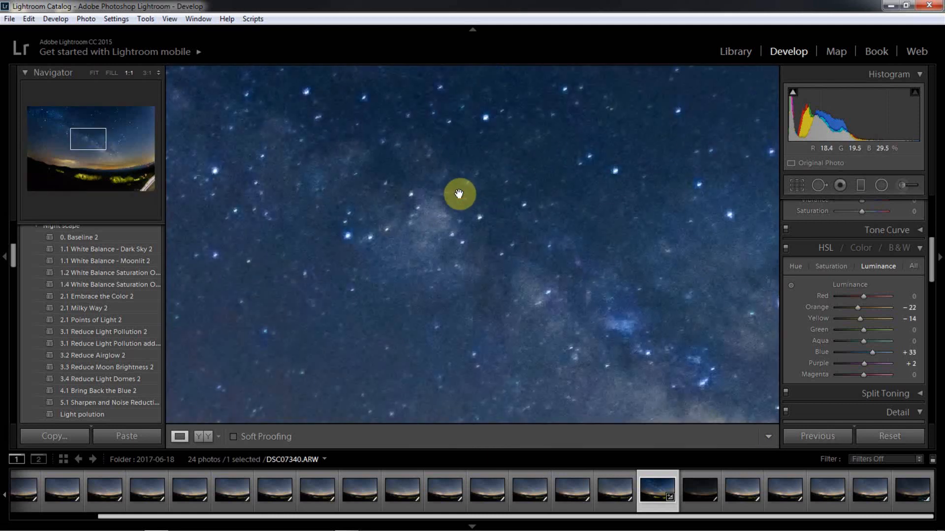
left_click(460, 197)
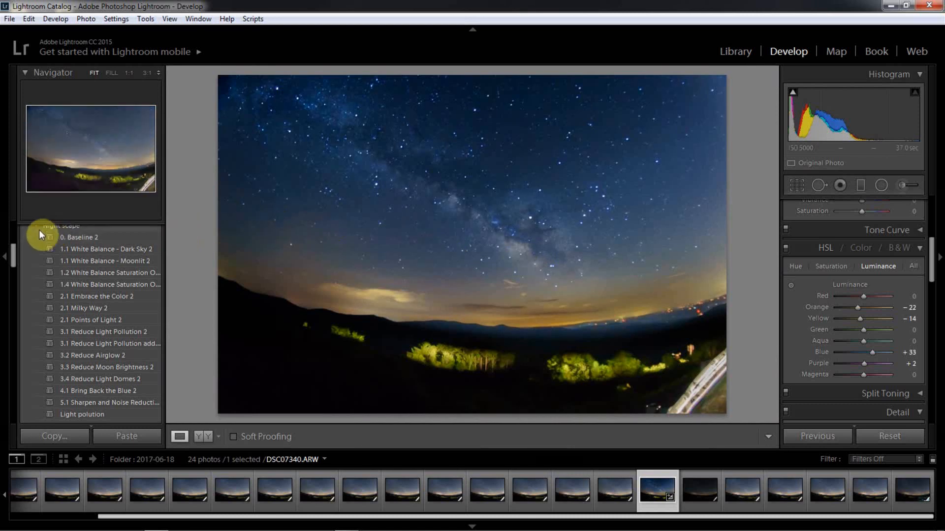
Step: Reset all develop settings of the photo to start over from the unedited raw image
left_click_drag(12, 262, 13, 263)
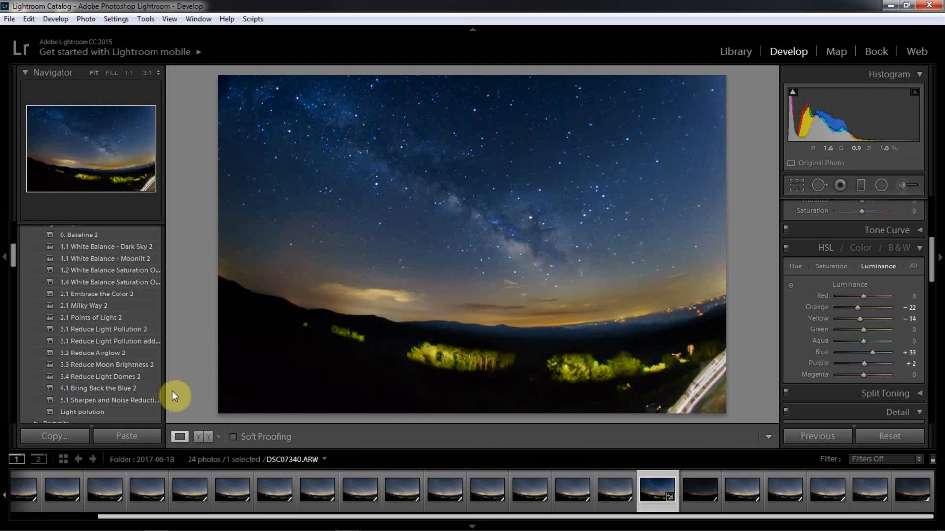
left_click(135, 436)
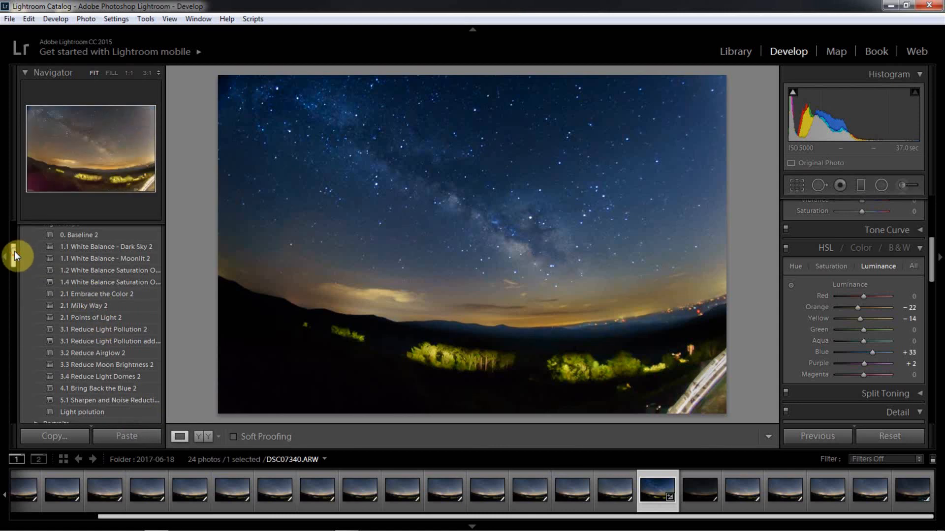
mouse_move(14, 251)
left_mouse_down()
mouse_move(10, 201)
mouse_move(9, 261)
mouse_move(8, 252)
left_mouse_up()
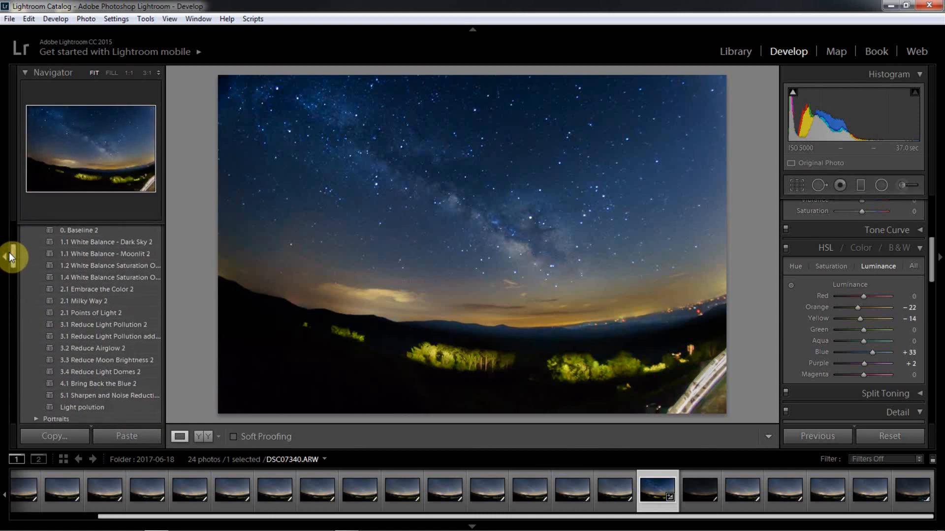
left_click(891, 435)
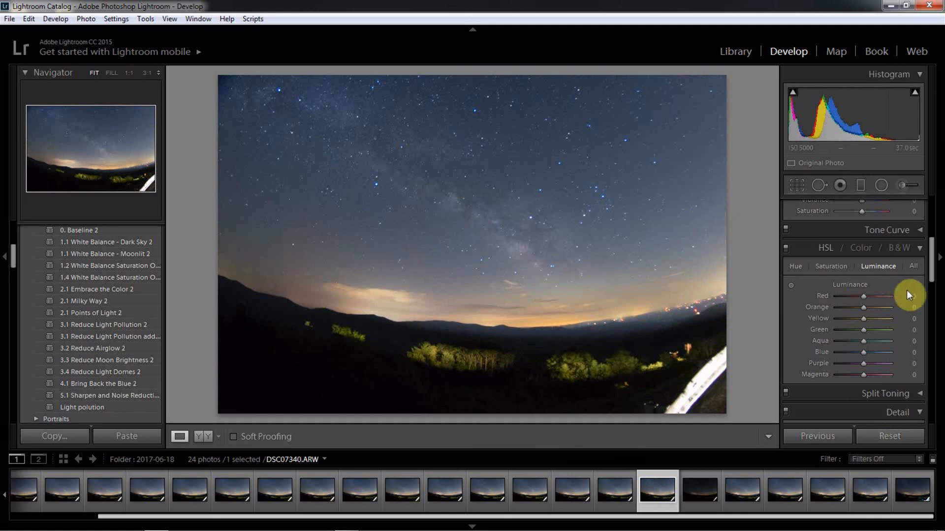
left_click_drag(932, 268, 928, 184)
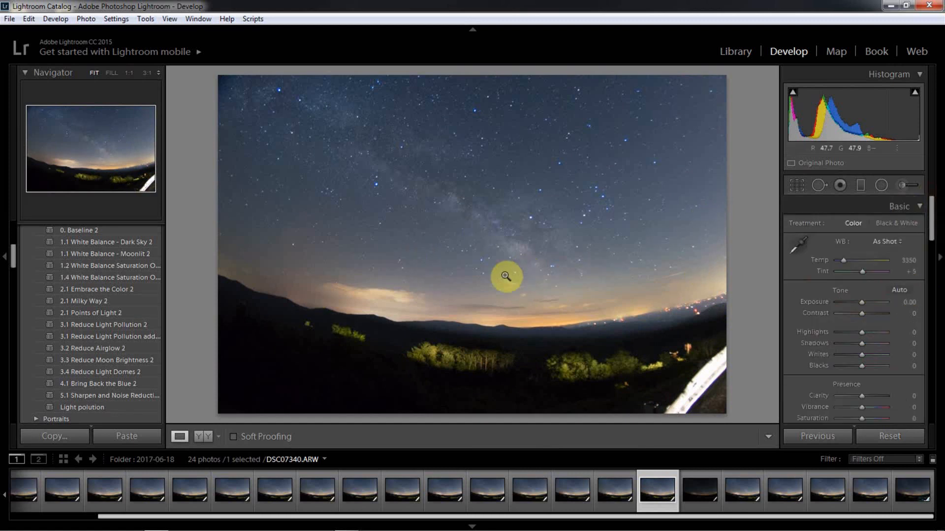
Step: Compare the White Balance Dark Sky 2 and Moonlit 2 presets, keep Dark Sky 2, and apply 1.2 White Balance Saturation On 2
left_click_drag(164, 249, 185, 250)
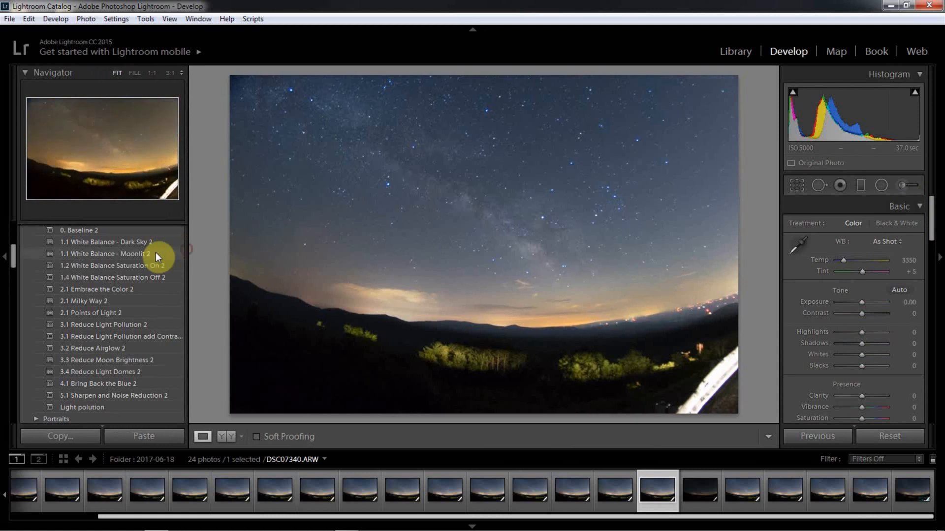
left_click(93, 242)
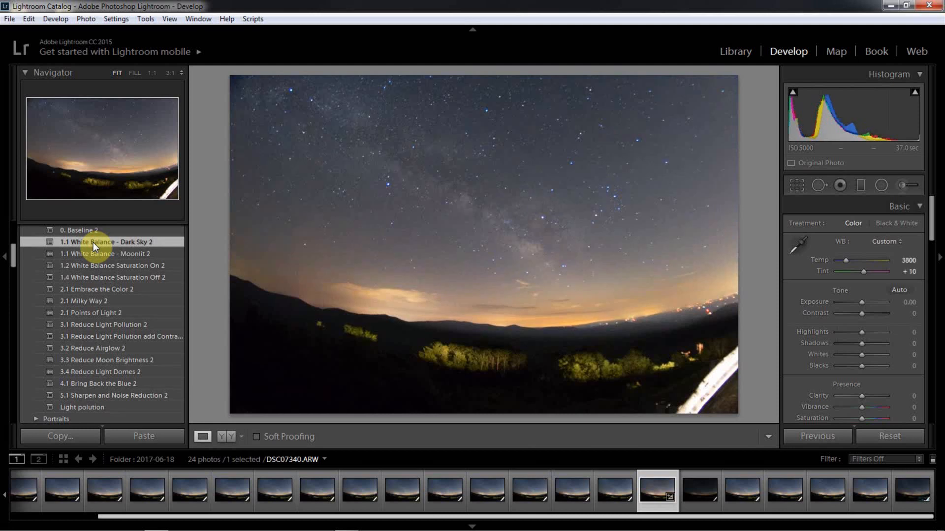
left_click(126, 253)
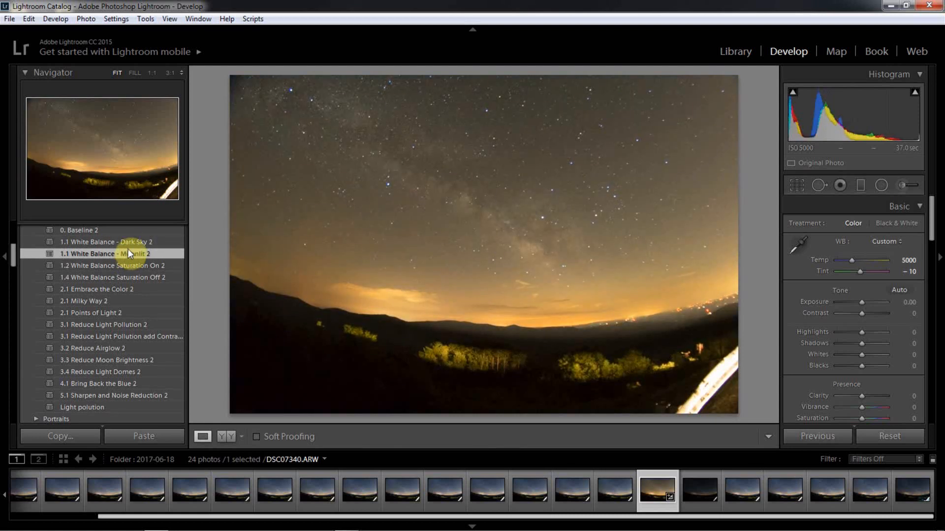
left_click(129, 243)
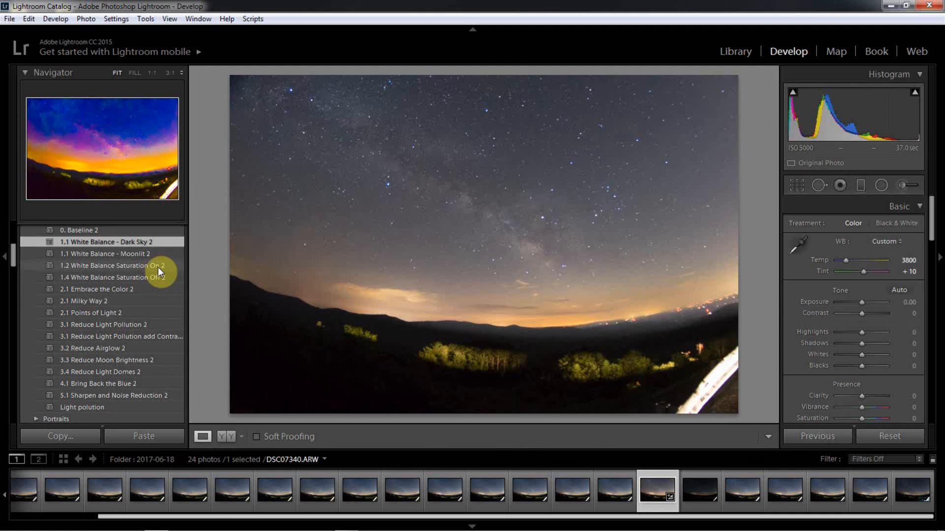
left_click(158, 267)
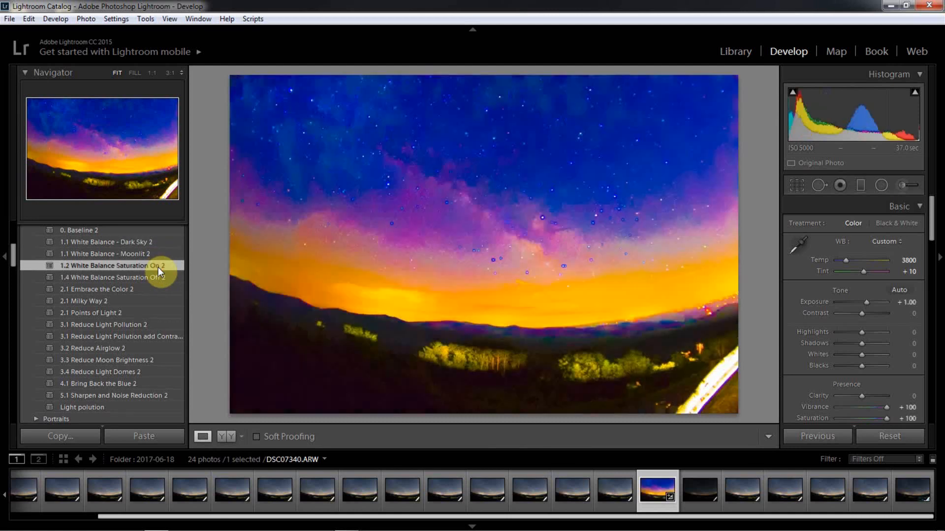
Step: Set the white balance Temp to 4143 while examining the sky at 1:1, and apply the 1.4 White Balance Saturation Off 2 preset
left_click(499, 182)
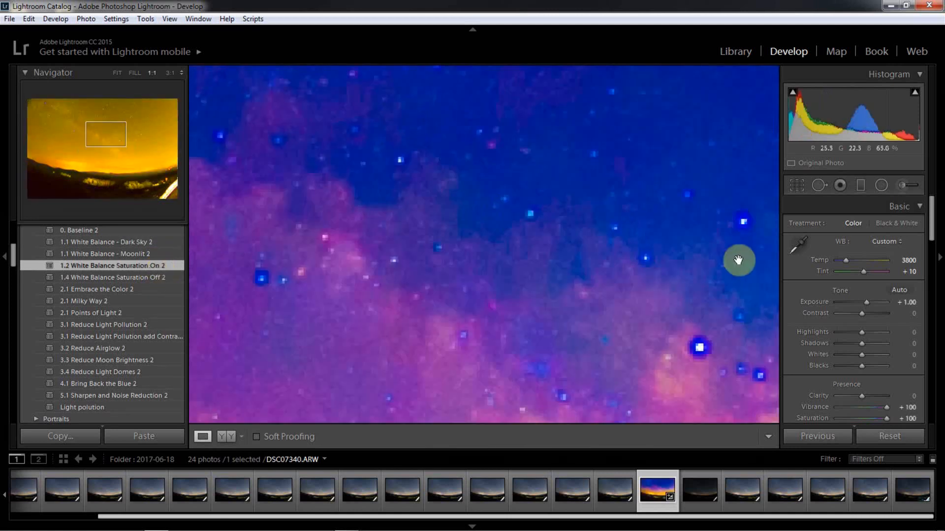
left_click_drag(846, 258, 847, 260)
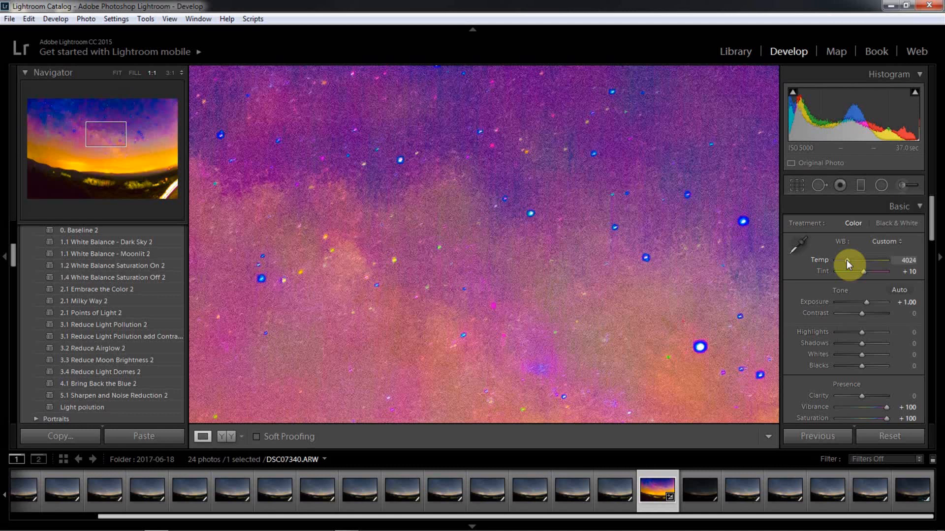
left_click_drag(846, 259, 847, 260)
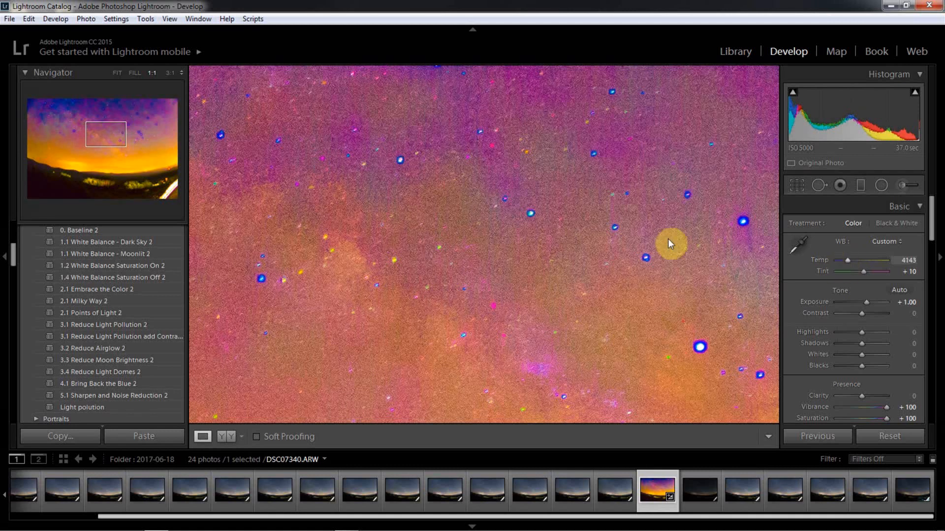
left_click(162, 277)
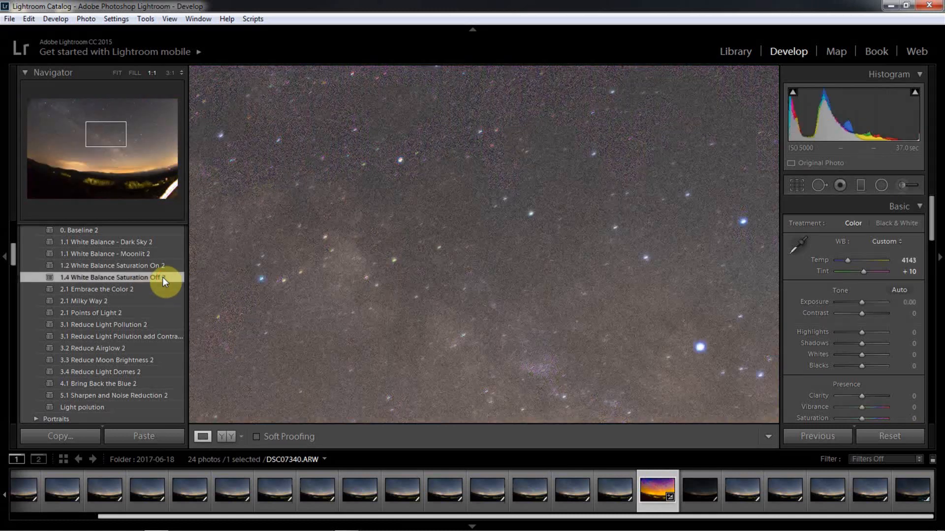
left_click(457, 268)
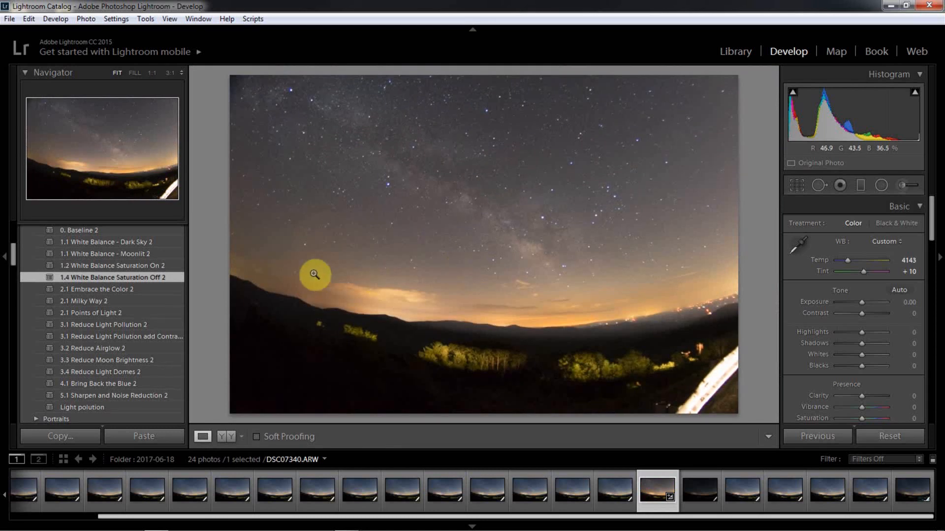
Step: Try the 2.1 Milky Way 2 preset and reset all develop settings of the photo
left_click(102, 302)
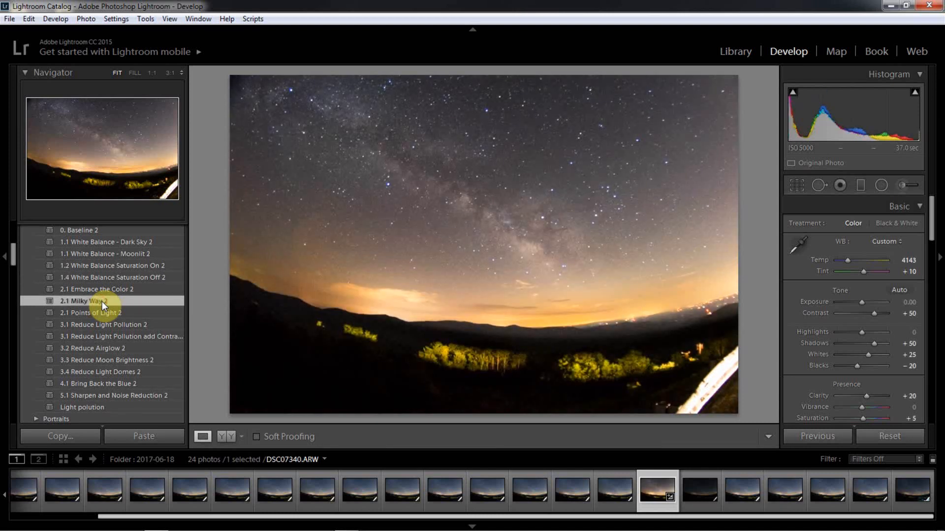
left_click(901, 436)
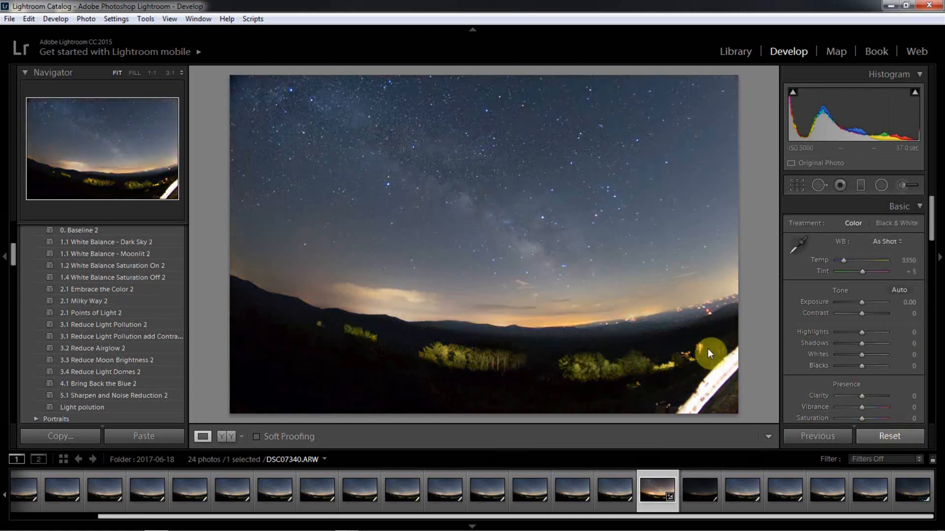
Step: Try Dark Sky 2 with both 3.1 Reduce Light Pollution presets, including the added-contrast version, and reset the photo
left_click(140, 244)
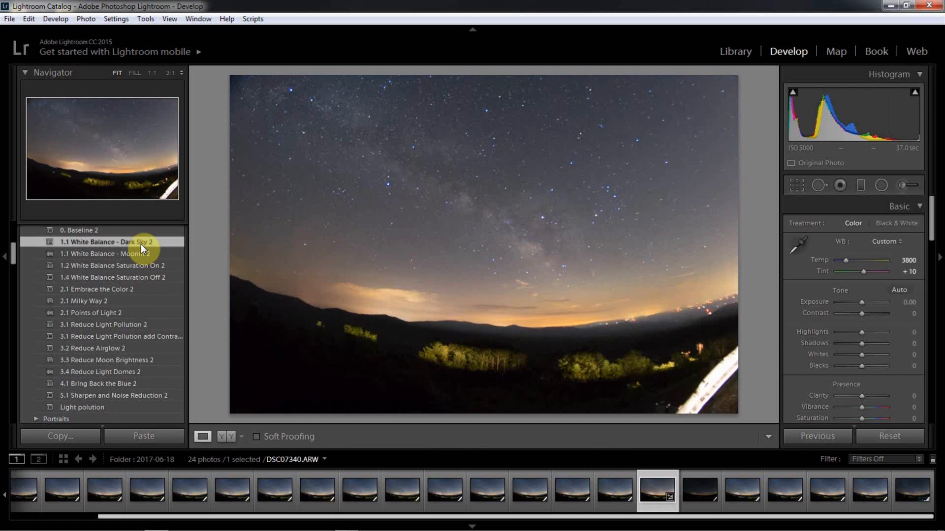
left_click(145, 324)
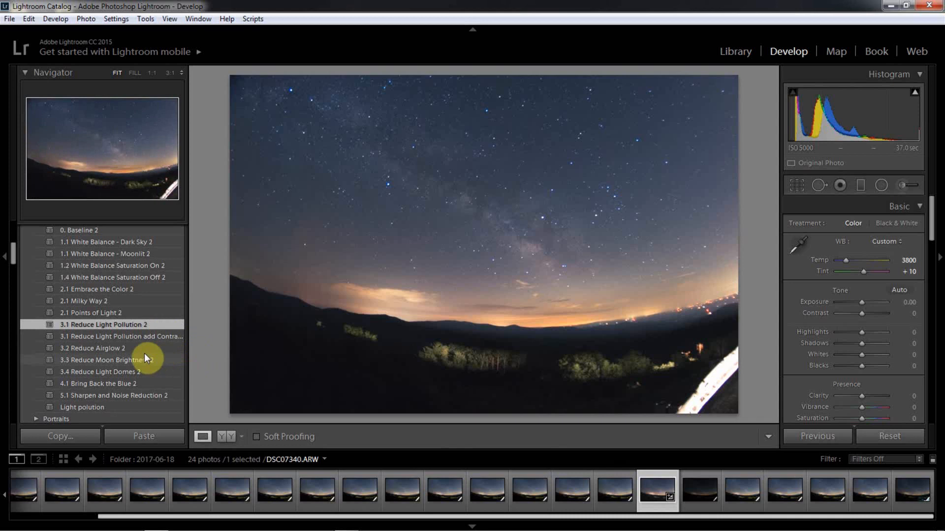
left_click(122, 338)
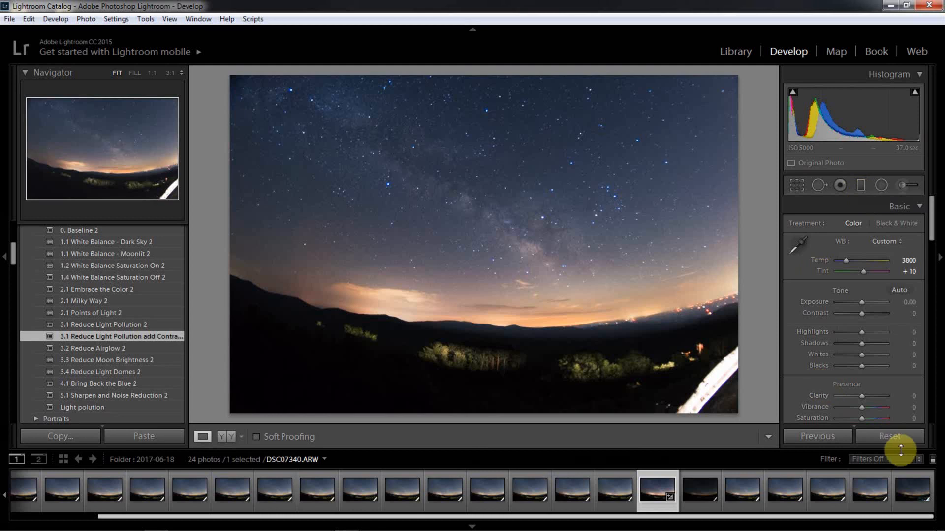
left_click(900, 435)
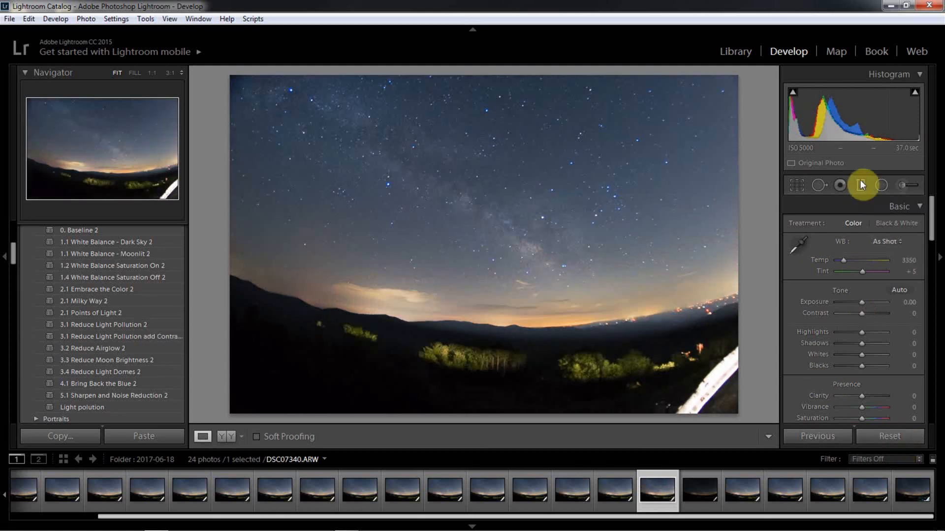
Step: Add a graduated filter over the sky down to the horizon with Exposure 0, Contrast 32, Highlights -32, Shadows 32, Clarity 63, Saturation 16, Sharpness 21, Noise 19
left_click(861, 185)
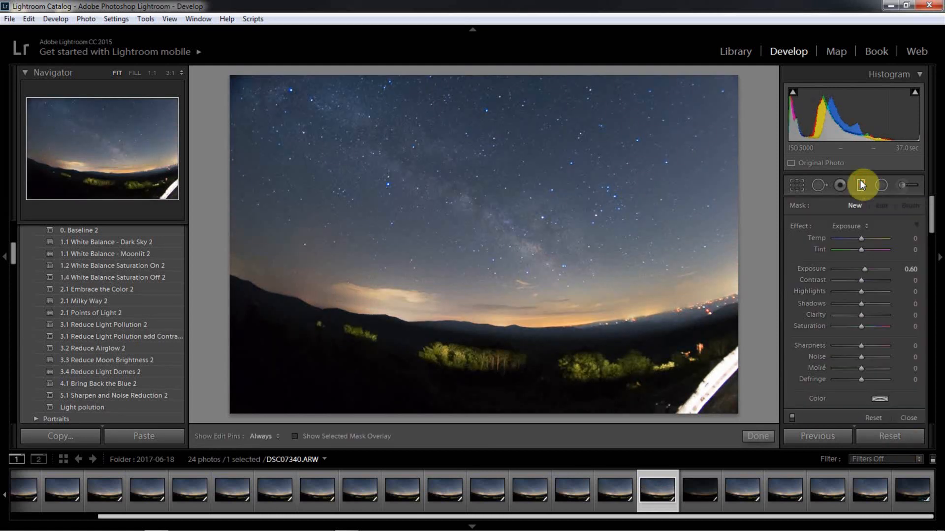
double_click(864, 270)
left_click_drag(865, 280, 865, 358)
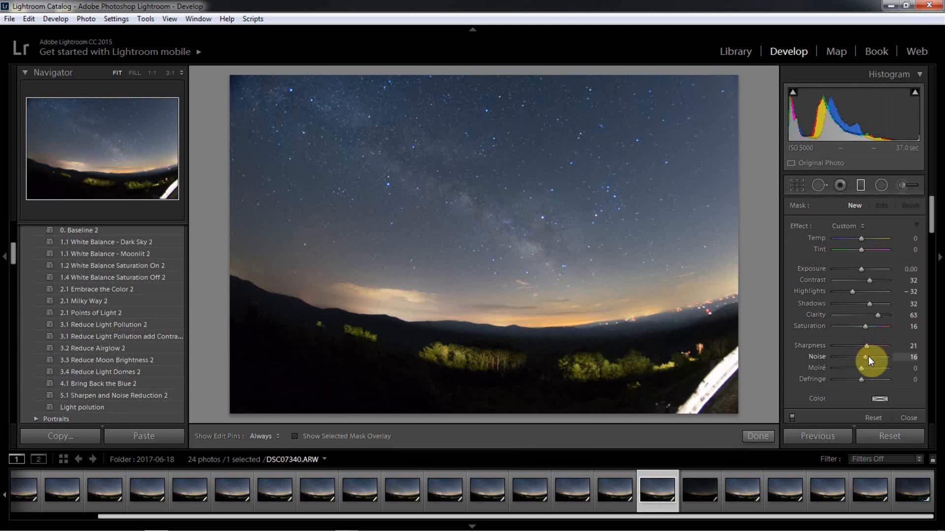
left_click_drag(519, 283, 517, 350)
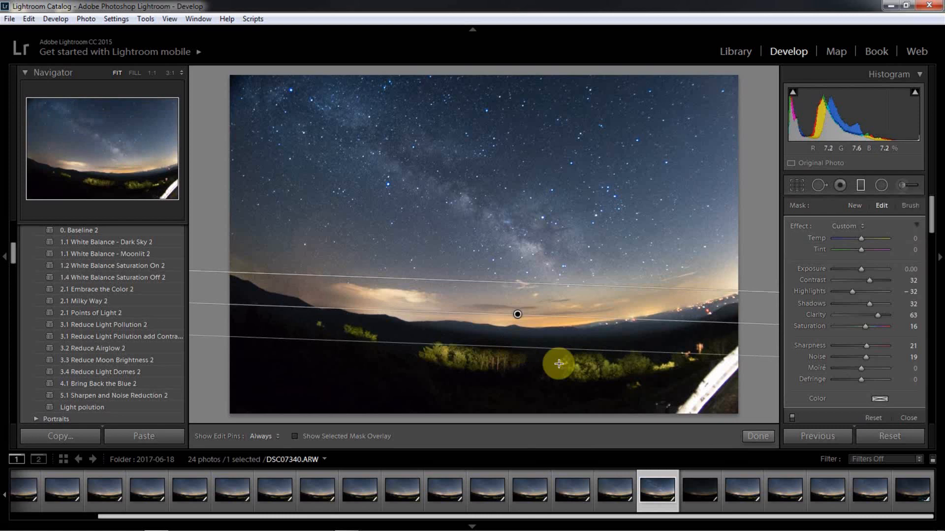
left_click(756, 436)
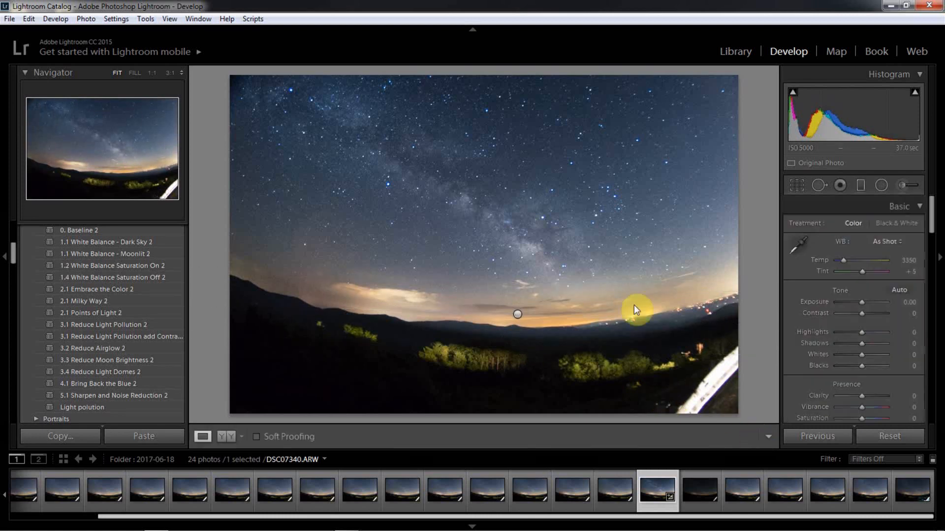
left_click(516, 237)
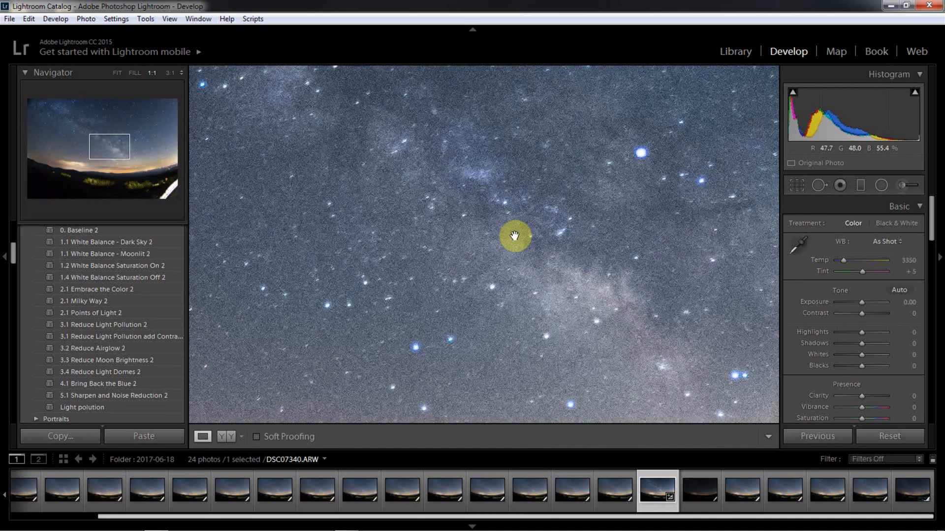
left_click(515, 237)
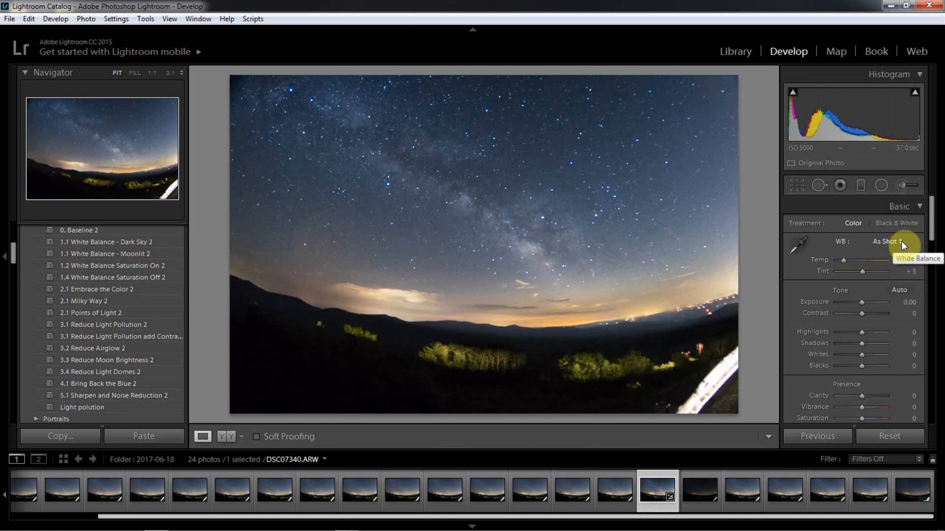
Step: Add a second graduated filter with the Night - Light Pollution Removal effect from the foreground up to the horizon, and shift it slightly higher
left_click(860, 186)
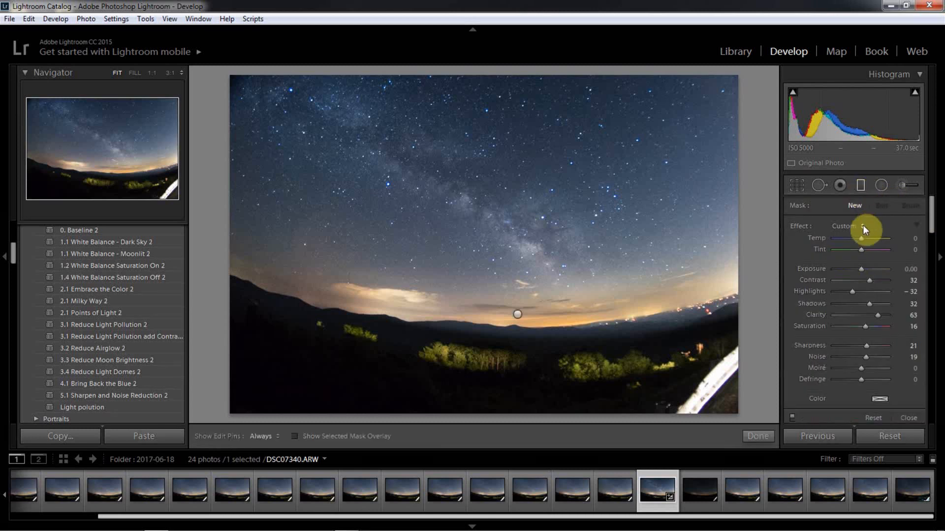
left_click(864, 225)
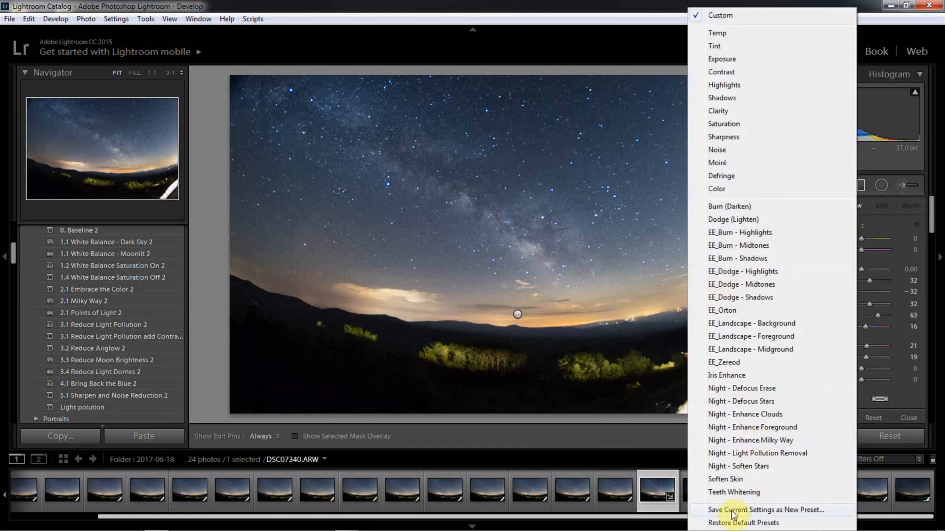
left_click(761, 453)
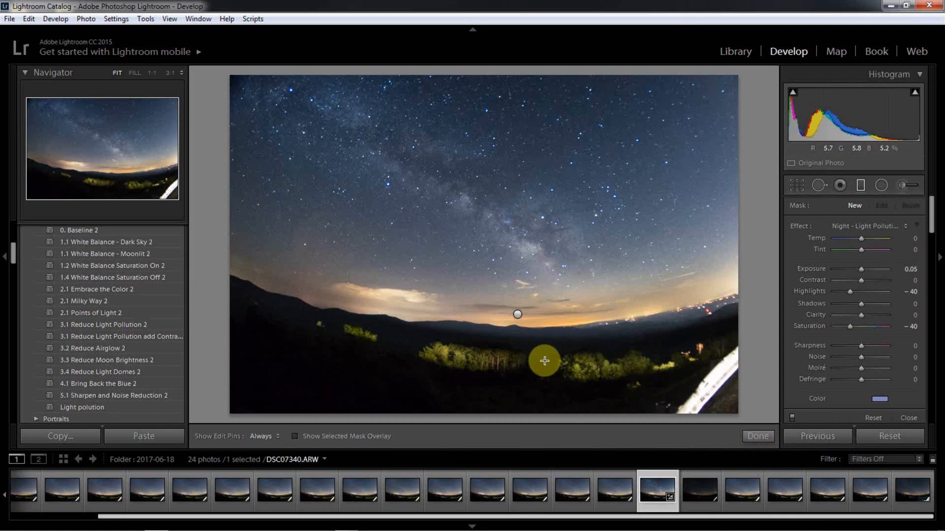
left_click_drag(544, 360, 541, 278)
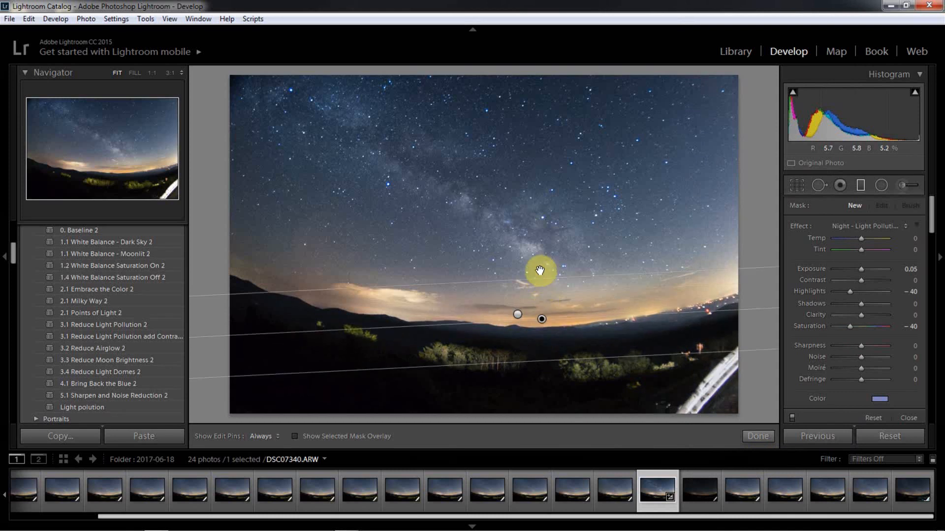
left_click(542, 318)
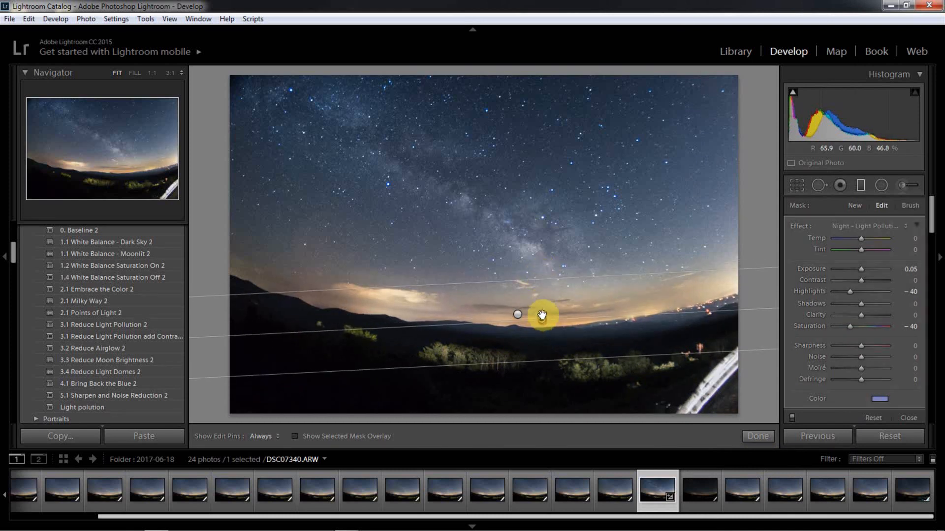
left_click_drag(542, 315, 542, 301)
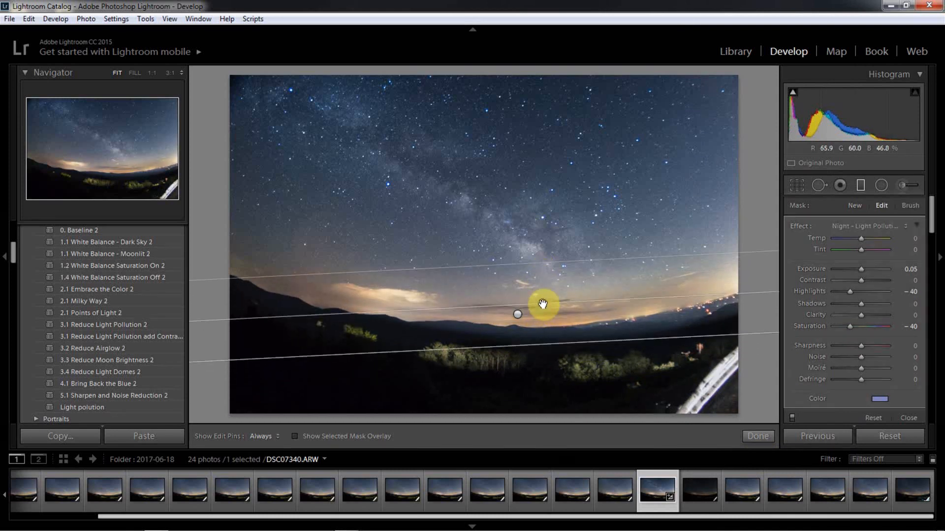
left_click(761, 433)
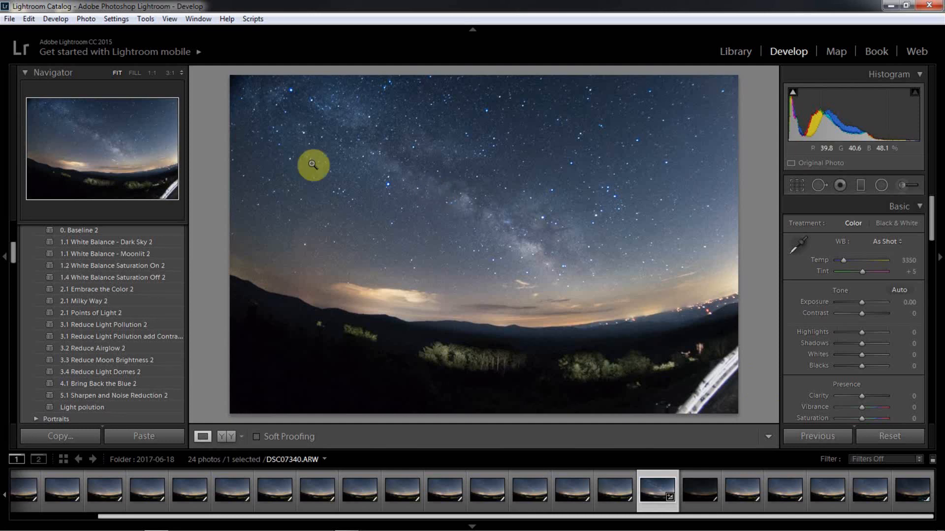
left_click(257, 154)
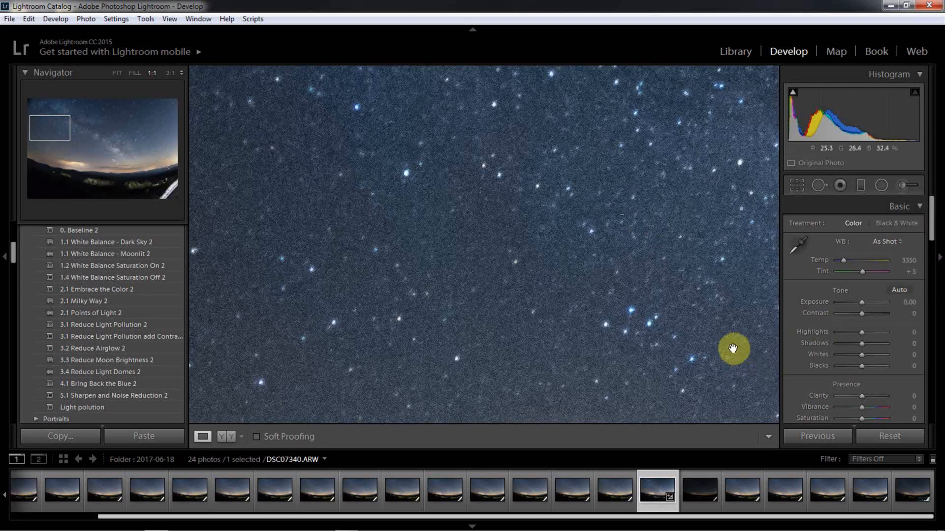
left_click(713, 348)
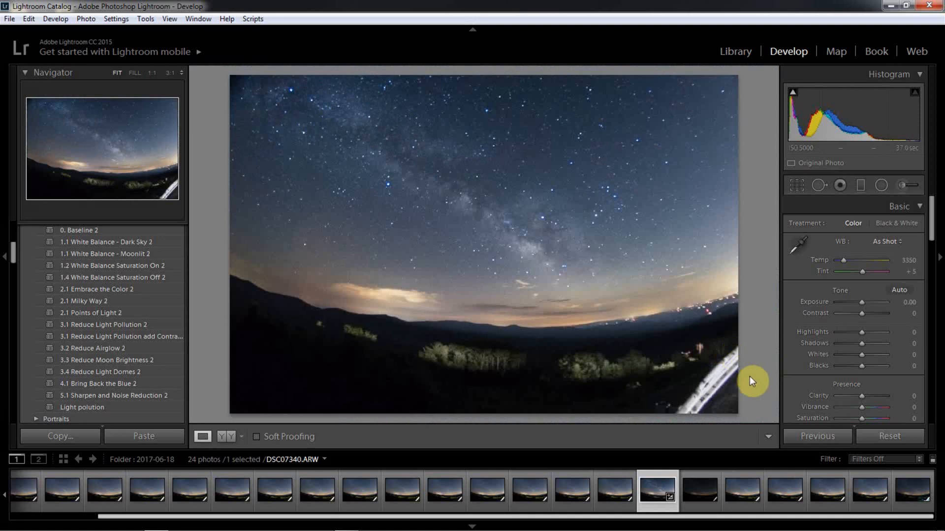
Step: Lower the photo's Highlights to -67 and check the stars at 1:1
mouse_move(931, 227)
left_mouse_down()
mouse_move(931, 242)
mouse_move(934, 231)
left_mouse_up()
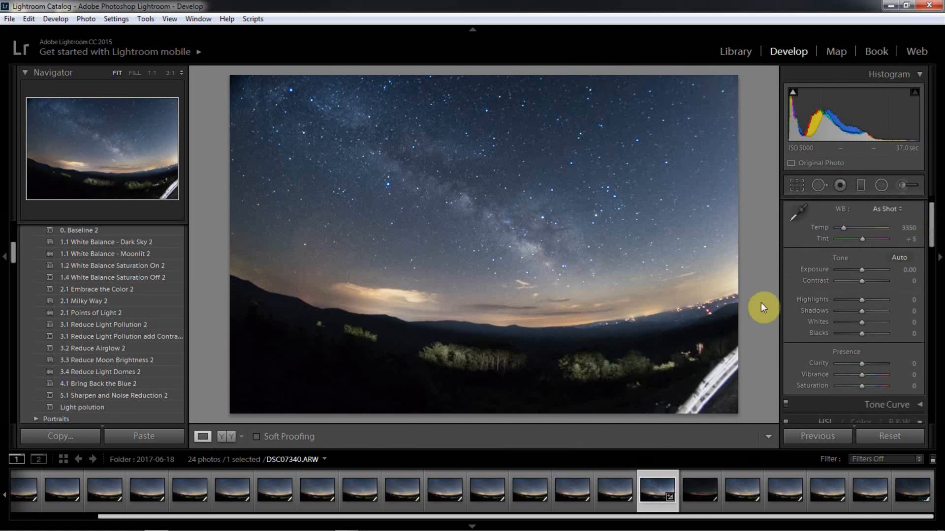
left_click_drag(860, 298, 843, 300)
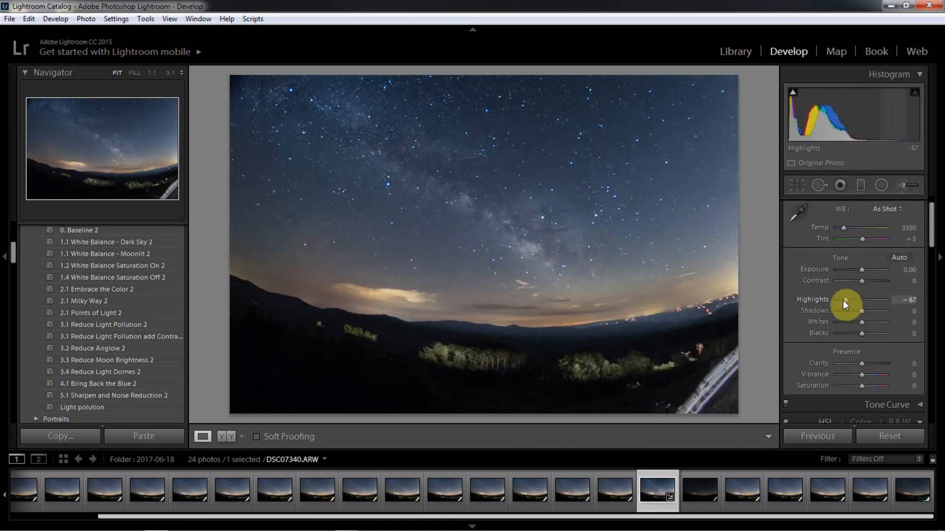
left_click(674, 161)
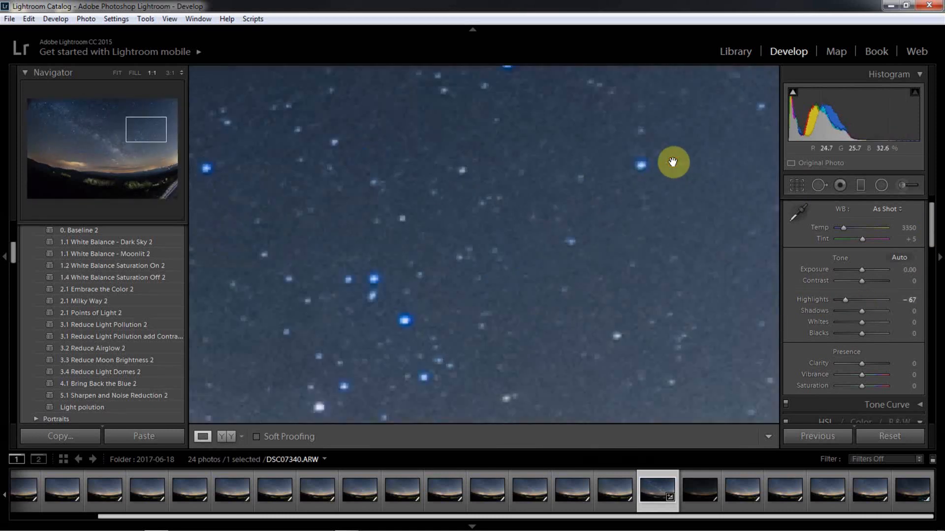
left_click(674, 162)
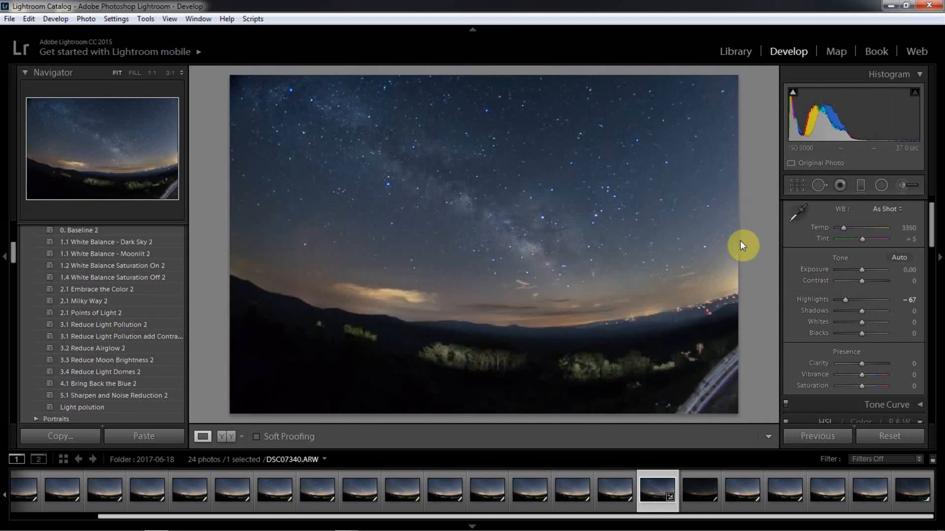
Step: Enable Remove Chromatic Aberration, set the purple Defringe Amount to 4, and check the star fringes at 1:1
left_click_drag(932, 240, 935, 350)
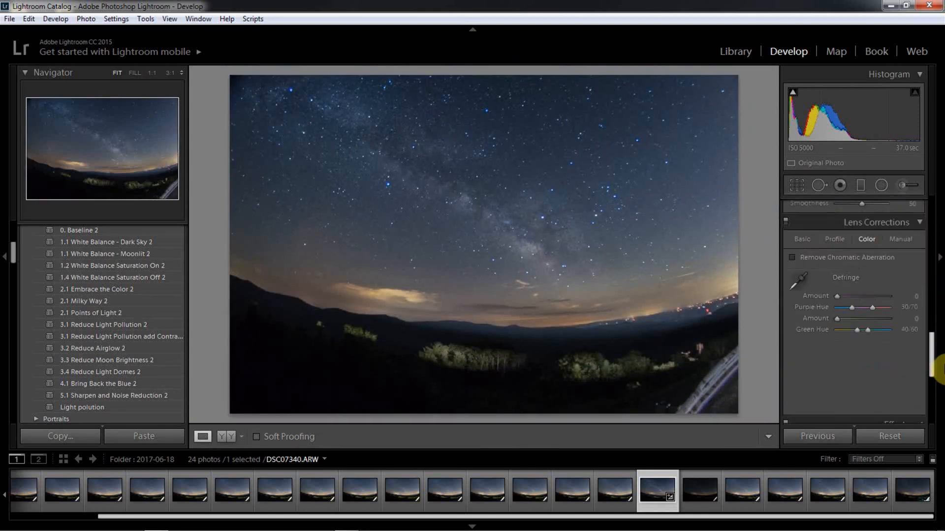
left_click(791, 256)
left_click_drag(838, 298, 846, 298)
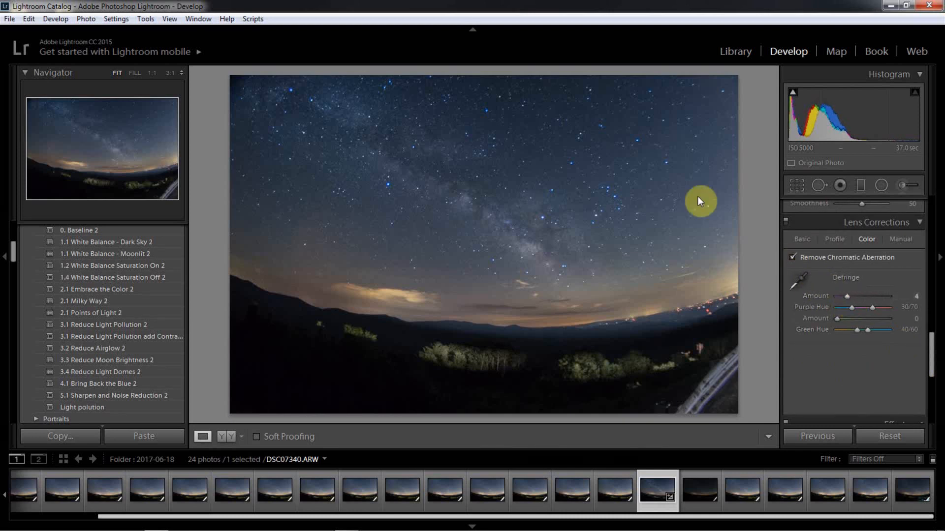
left_click(636, 142)
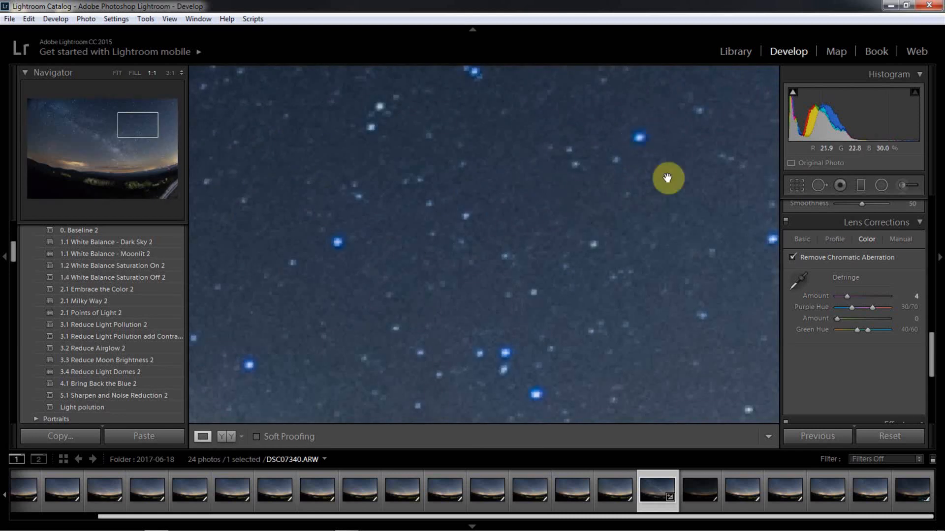
left_click(673, 209)
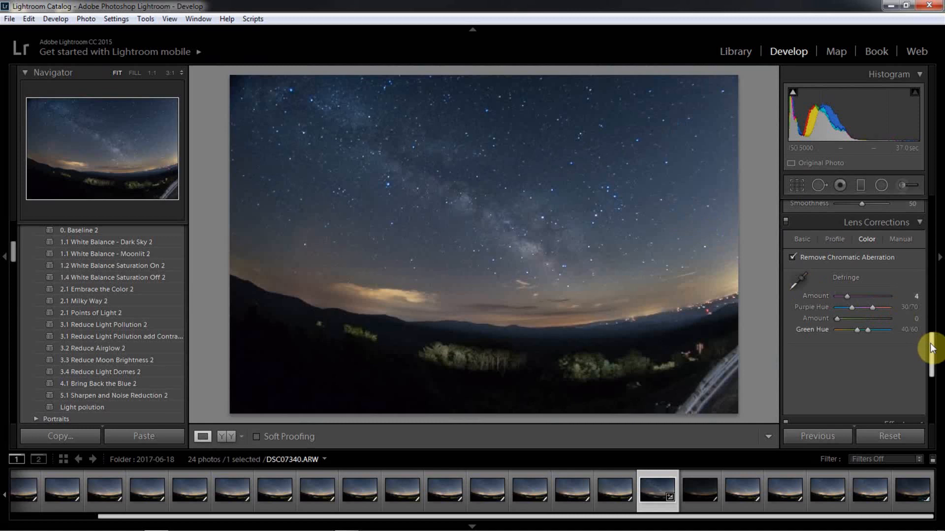
Step: Change the Camera Calibration profile to Camera Landscape
left_click_drag(930, 348, 928, 394)
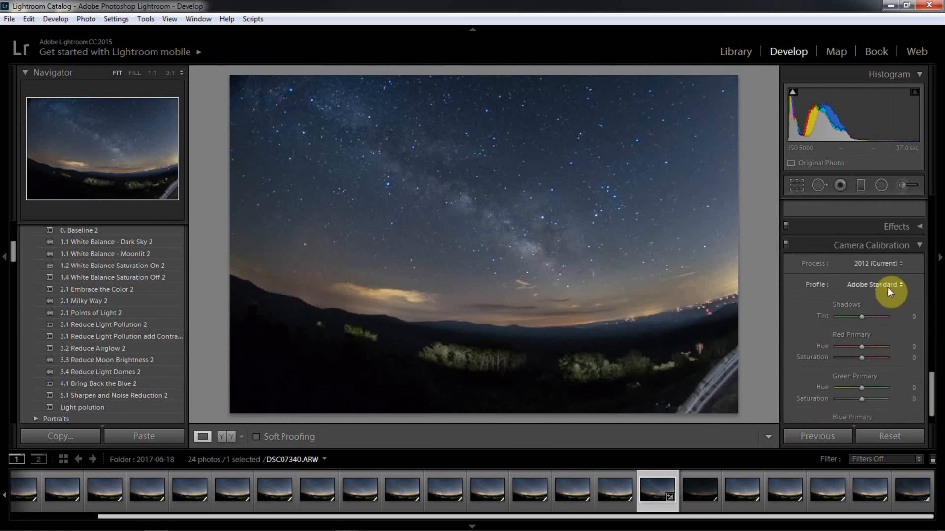
left_click(887, 285)
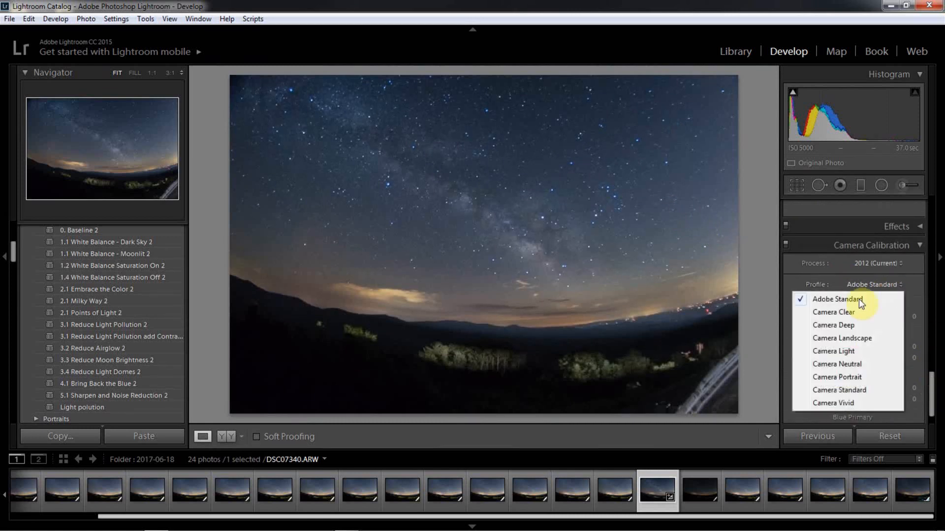
left_click(846, 337)
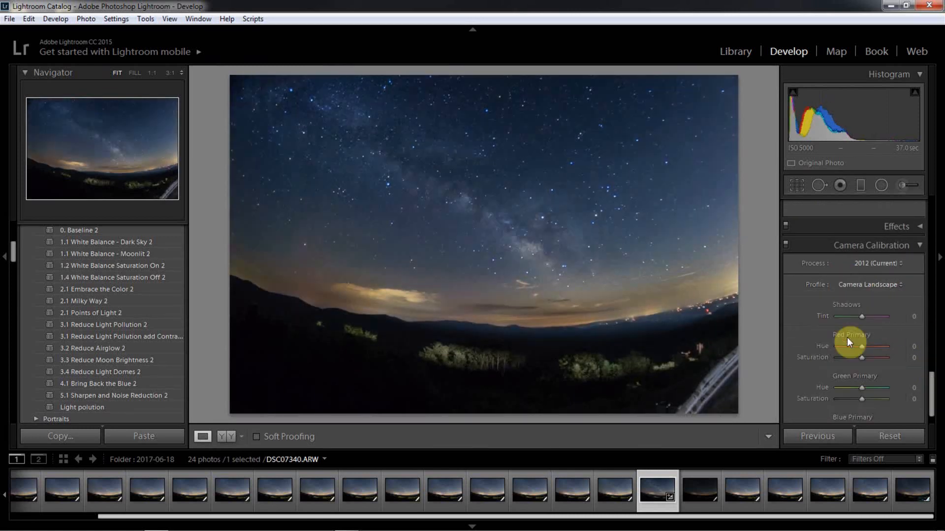
Step: Examine the noise in the sky at 1:1 with the Noise Reduction settings in view
left_click_drag(930, 388, 934, 319)
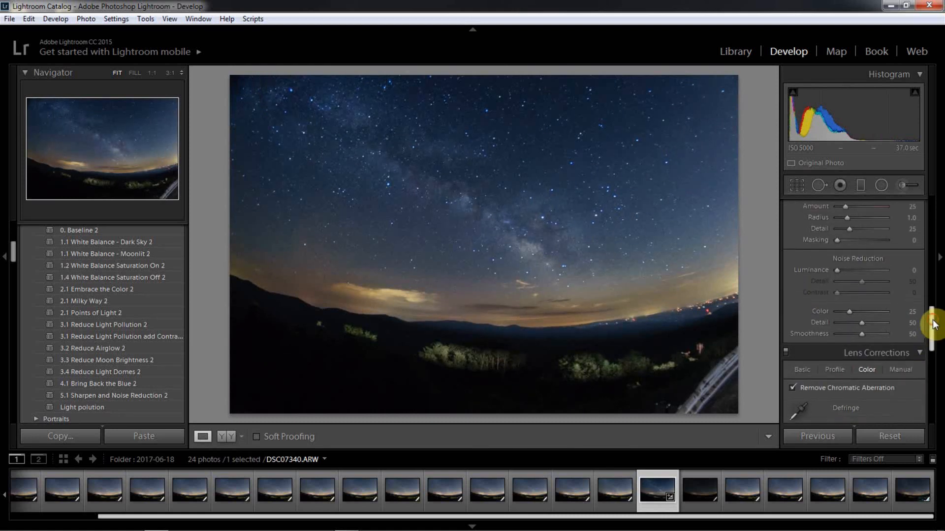
left_click(379, 232)
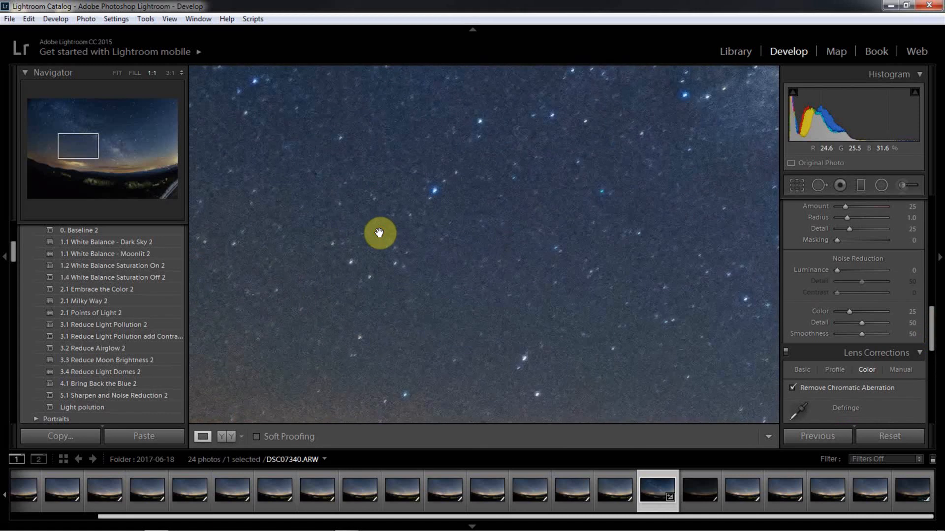
left_click(567, 290)
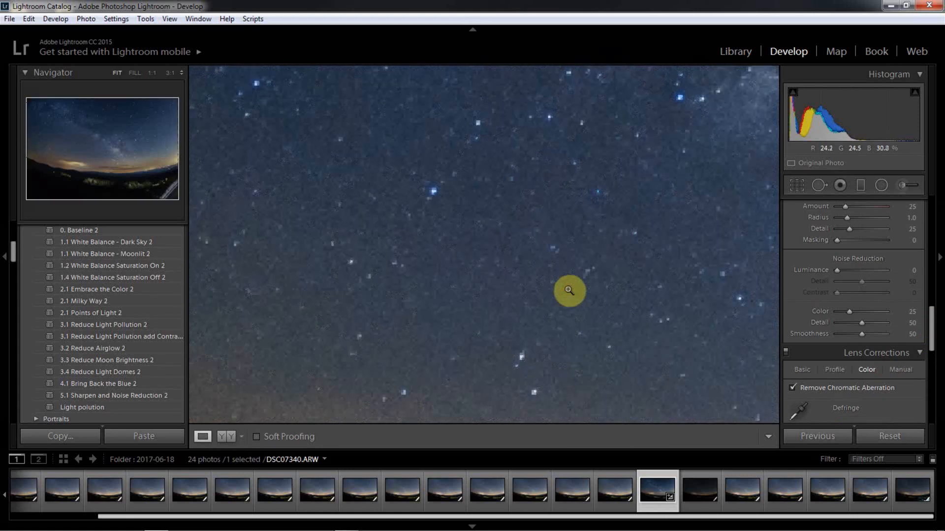